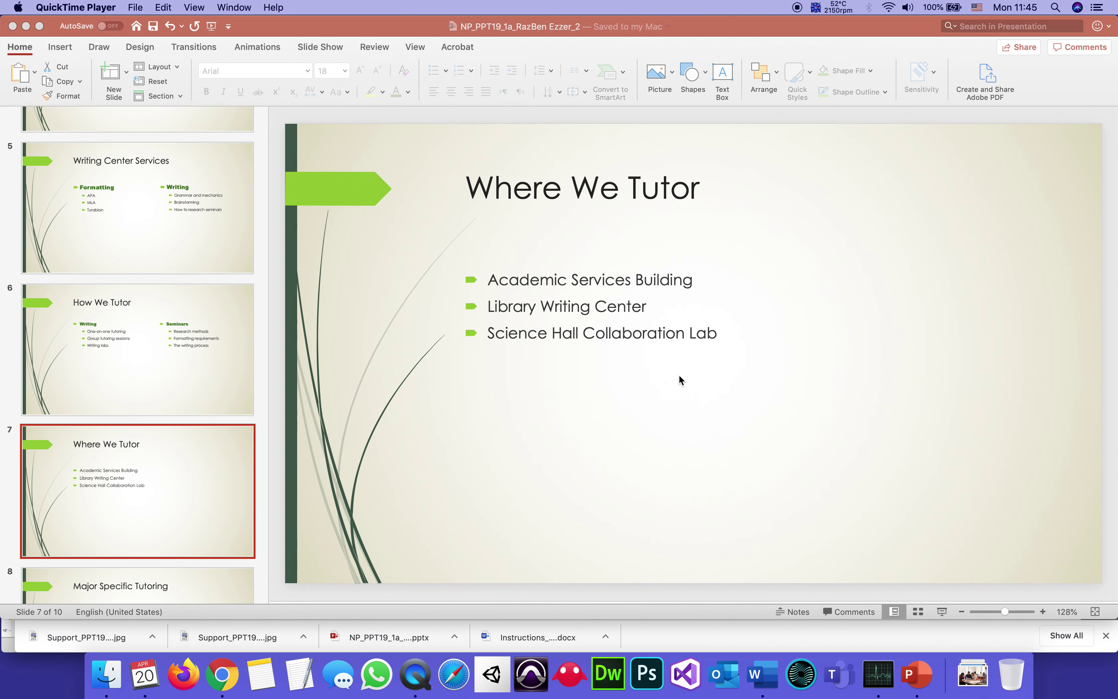
Read step 13a in the Word instructions before working on slide 7.
click(770, 684)
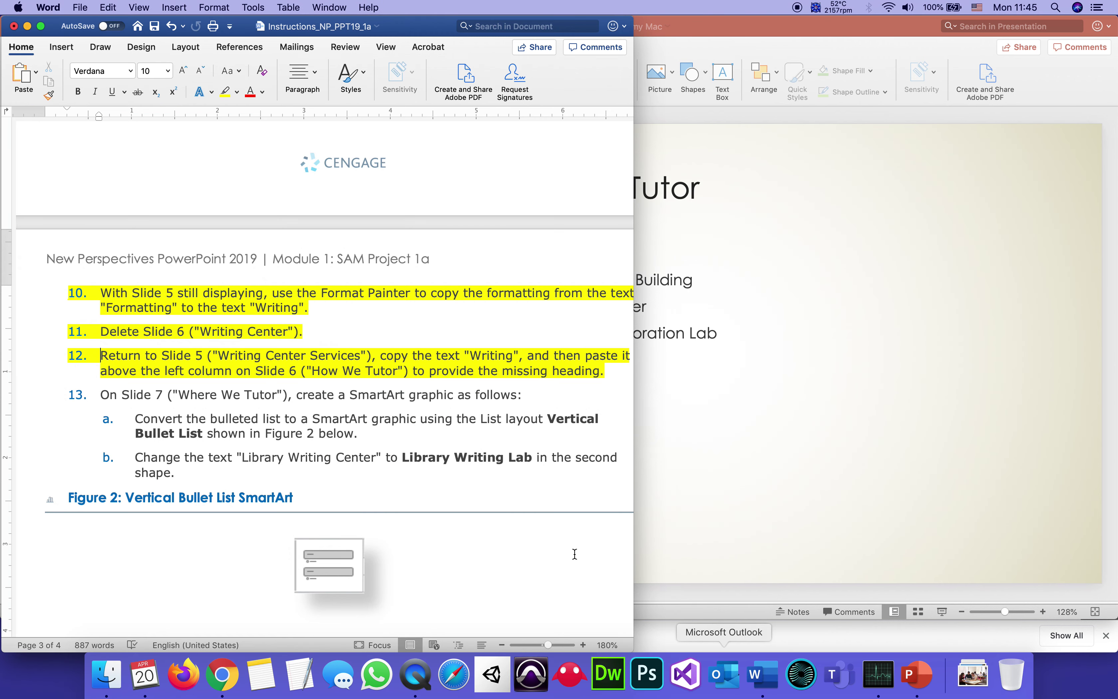
scroll(101, 345, up, 2)
scroll(101, 345, up, 6)
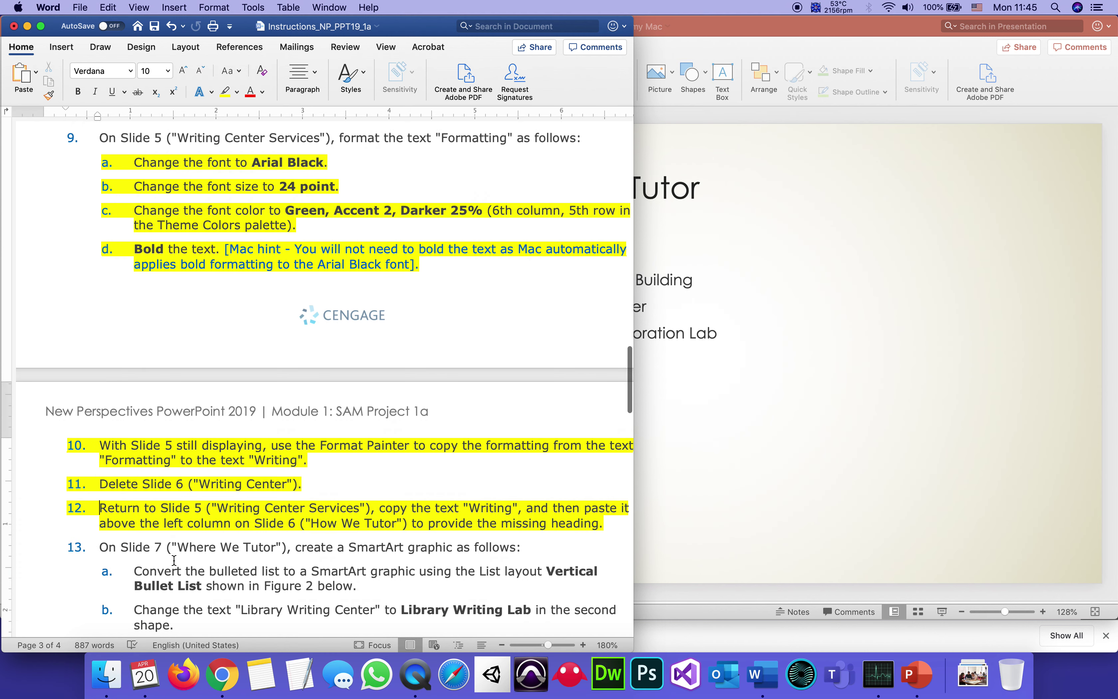
scroll(173, 557, down, 10)
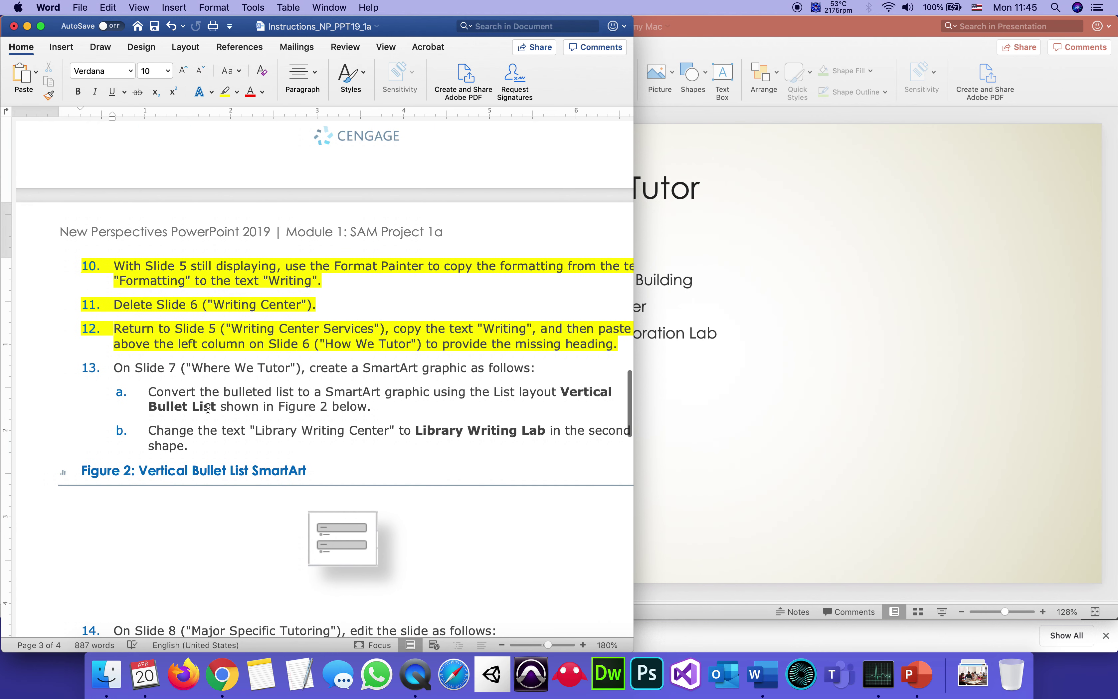
click(208, 407)
scroll(208, 408, right, 1)
scroll(208, 408, right, 1)
scroll(208, 408, up, 1)
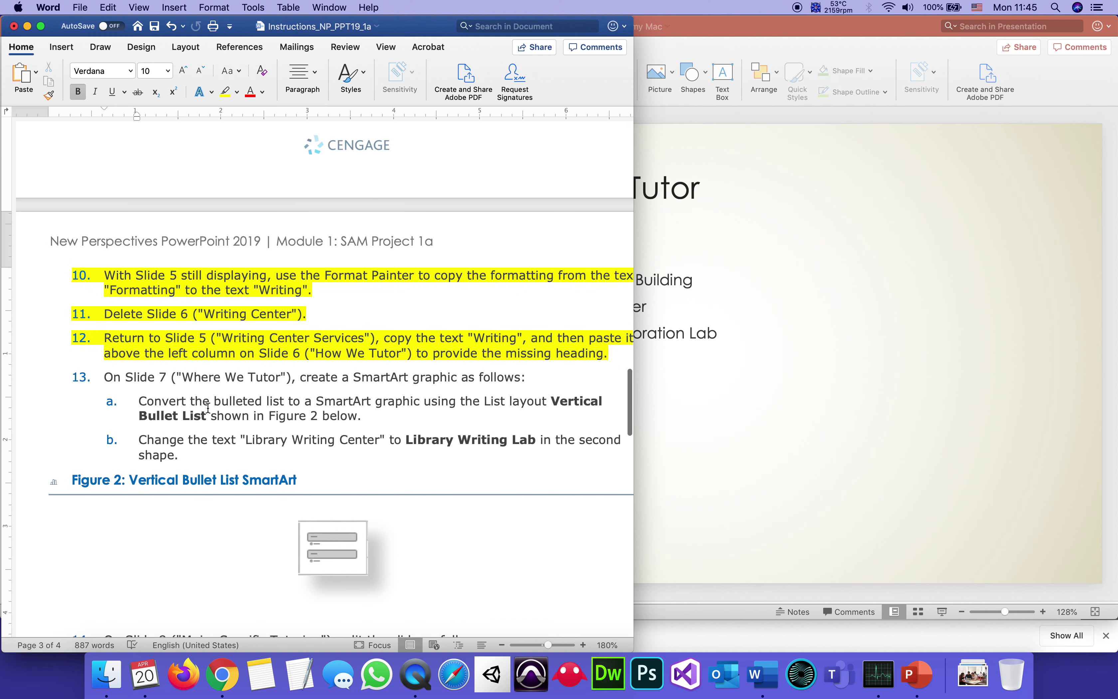
scroll(203, 409, down, 2)
scroll(204, 409, right, 1)
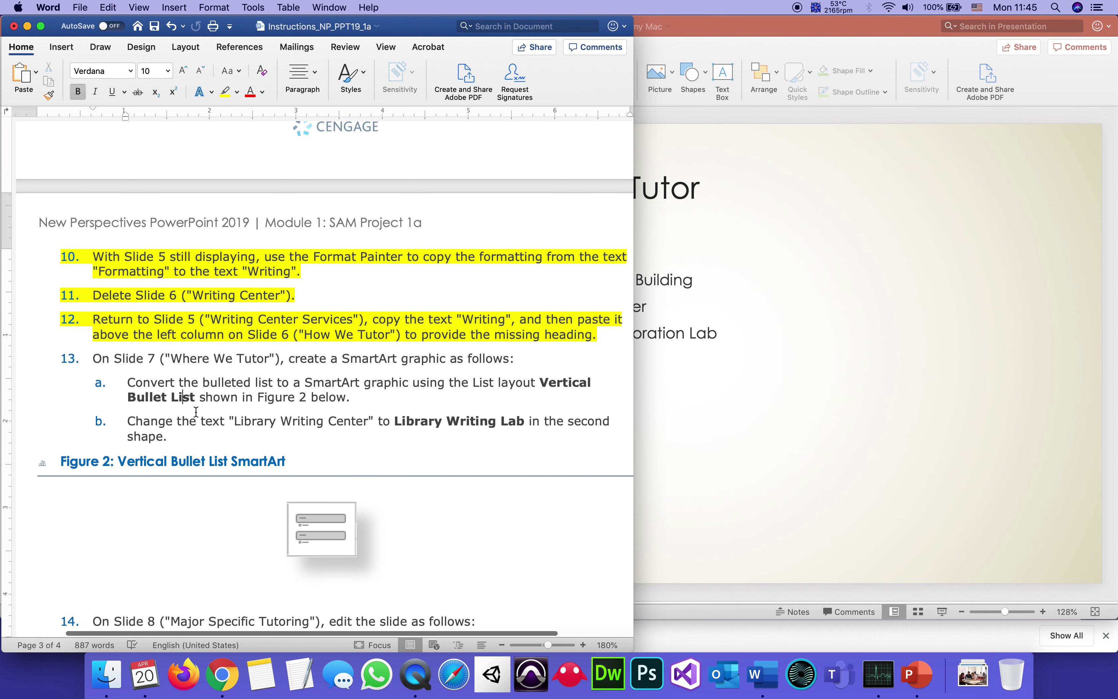
click(1012, 406)
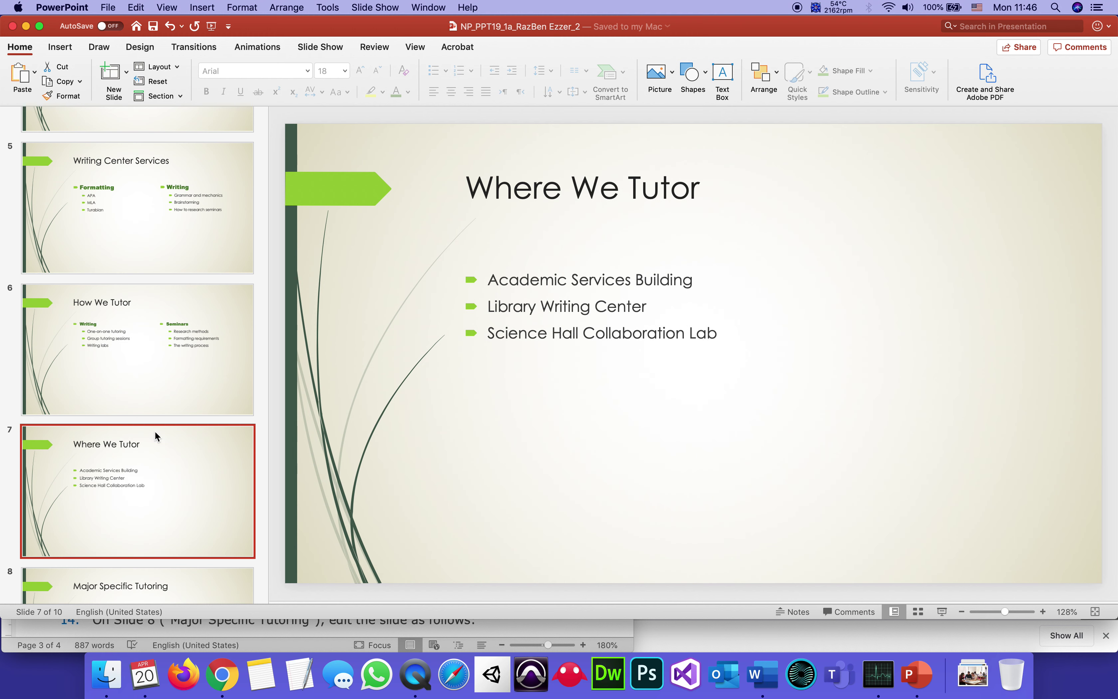
Check step 13 for the 'Where We Tutor' slide in the instructions, then return to slide 7.
click(762, 676)
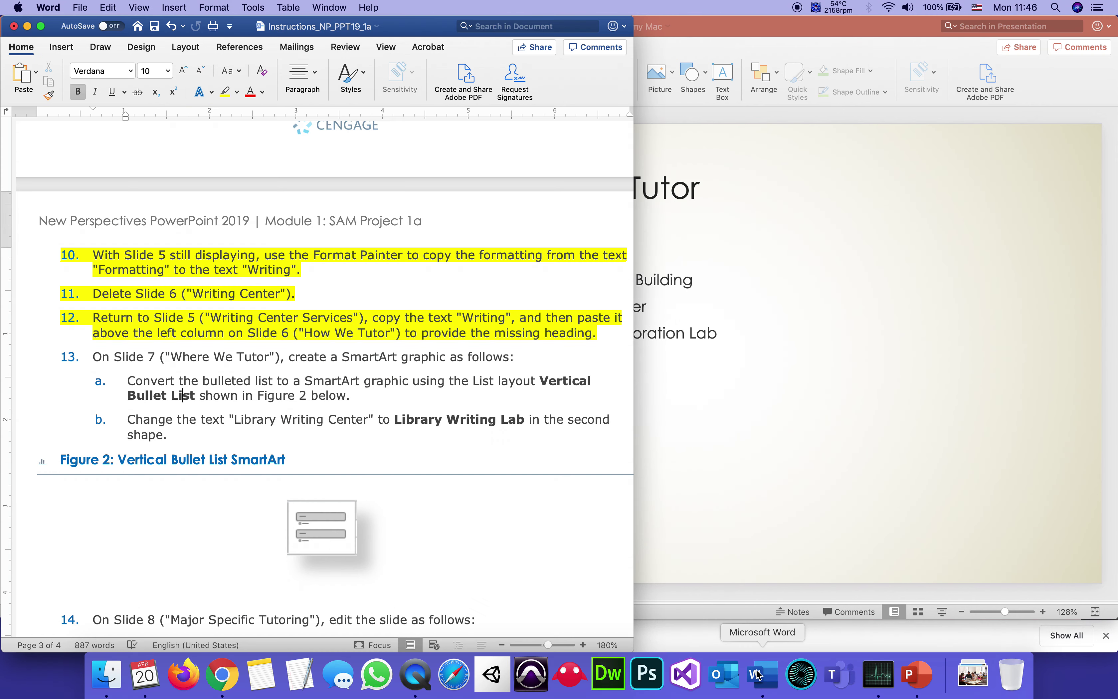
drag(170, 356, 256, 359)
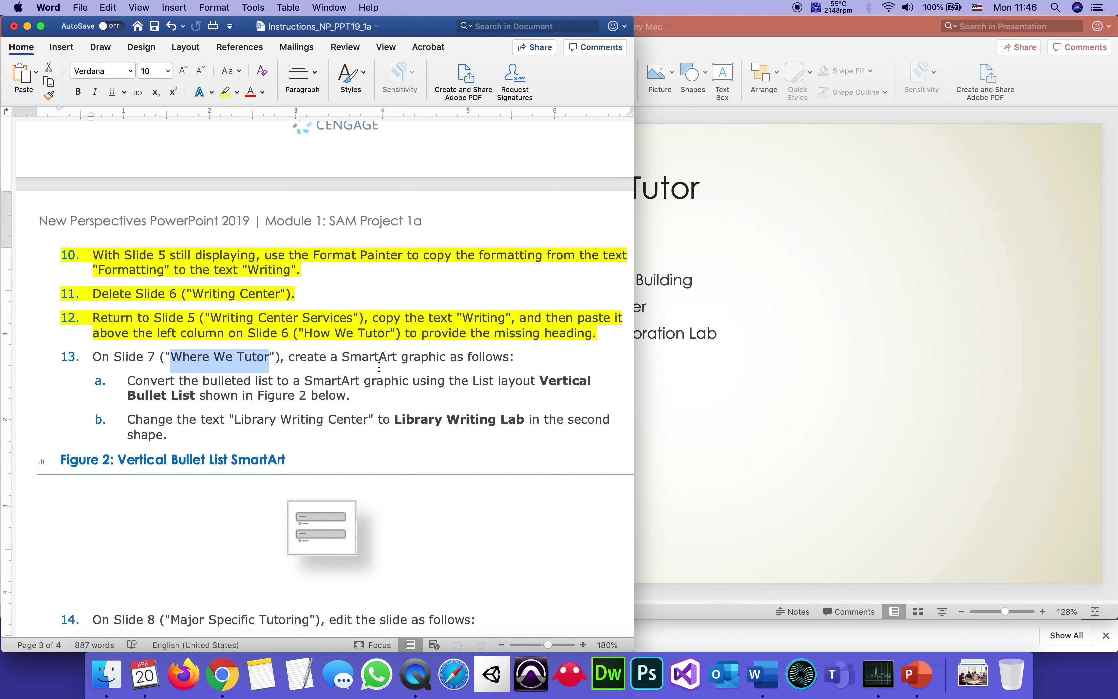
click(379, 358)
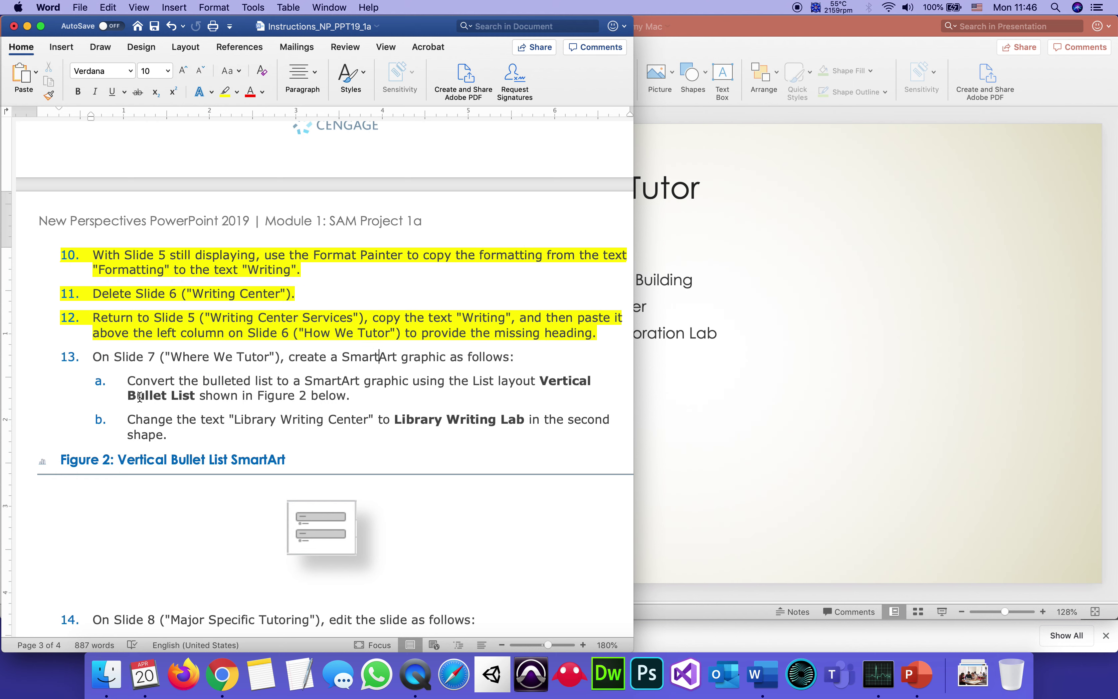
scroll(139, 393, down, 2)
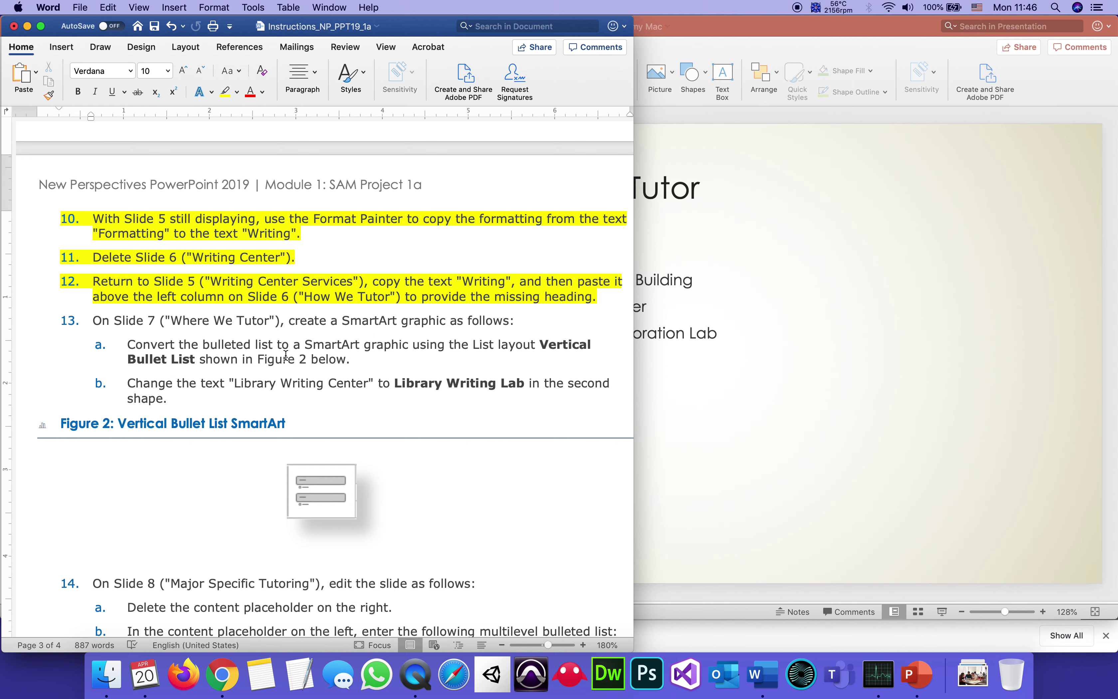
scroll(285, 355, down, 2)
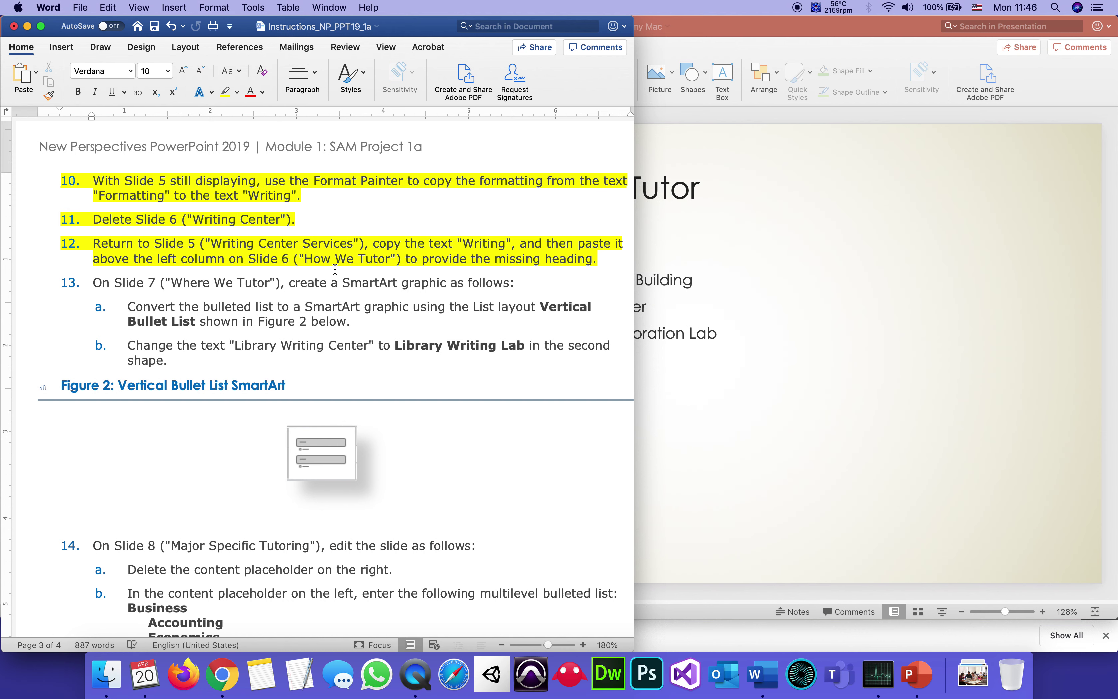
click(269, 306)
click(781, 491)
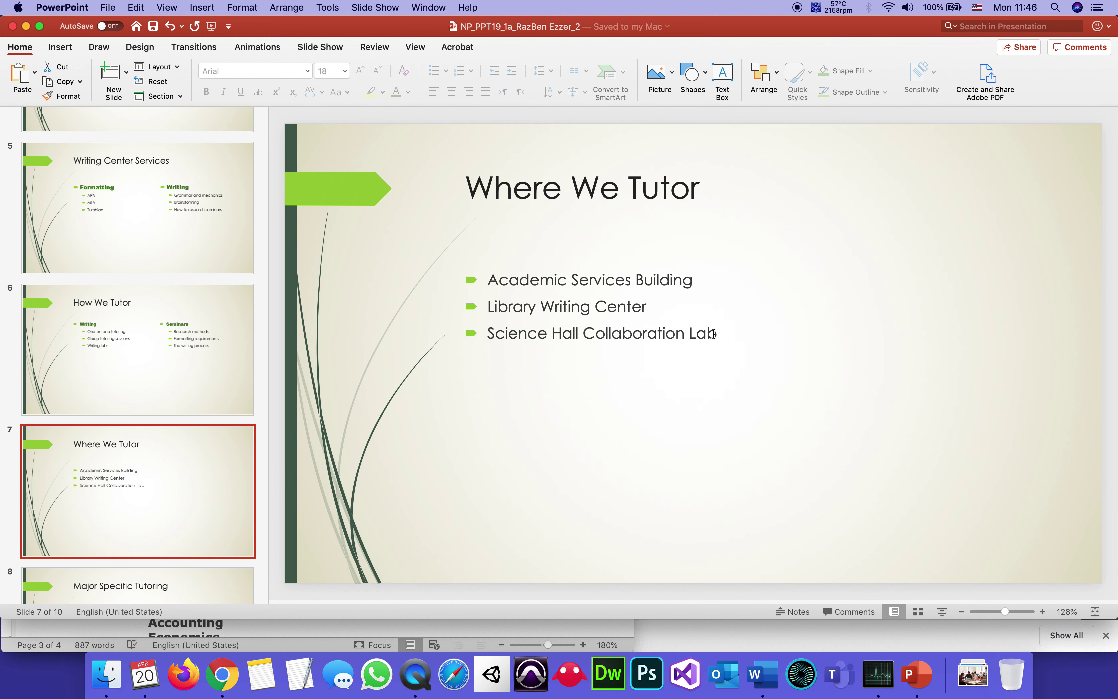
Convert slide 7's three location bullets into a Vertical Bullet List SmartArt graphic.
drag(489, 279, 702, 394)
click(702, 394)
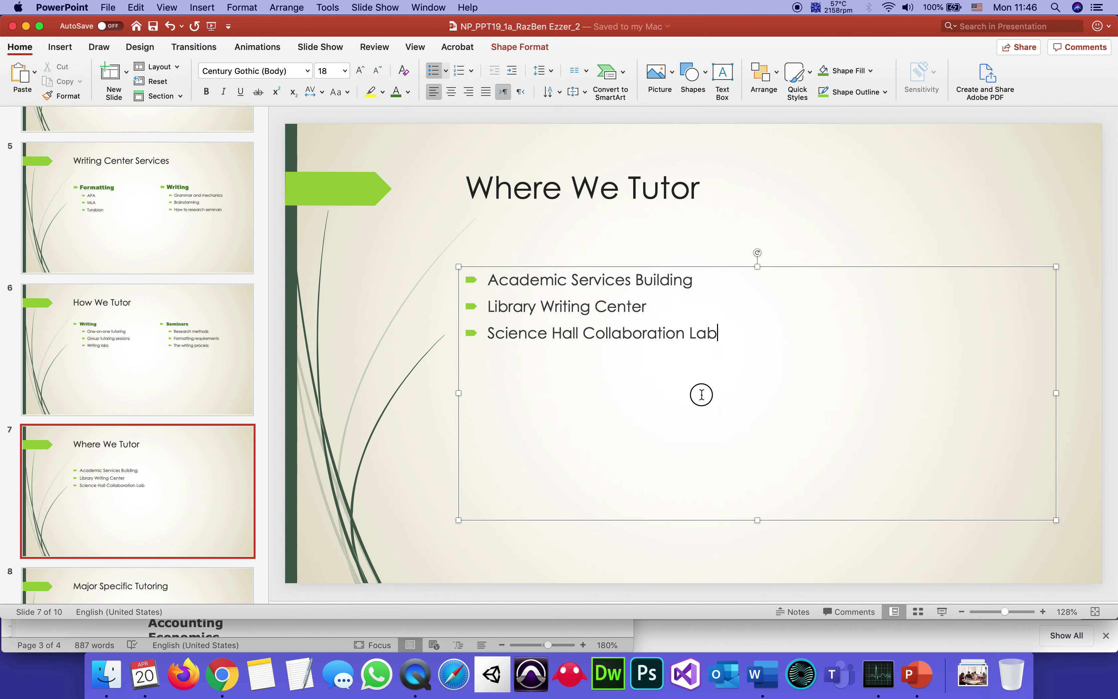
drag(717, 333, 485, 284)
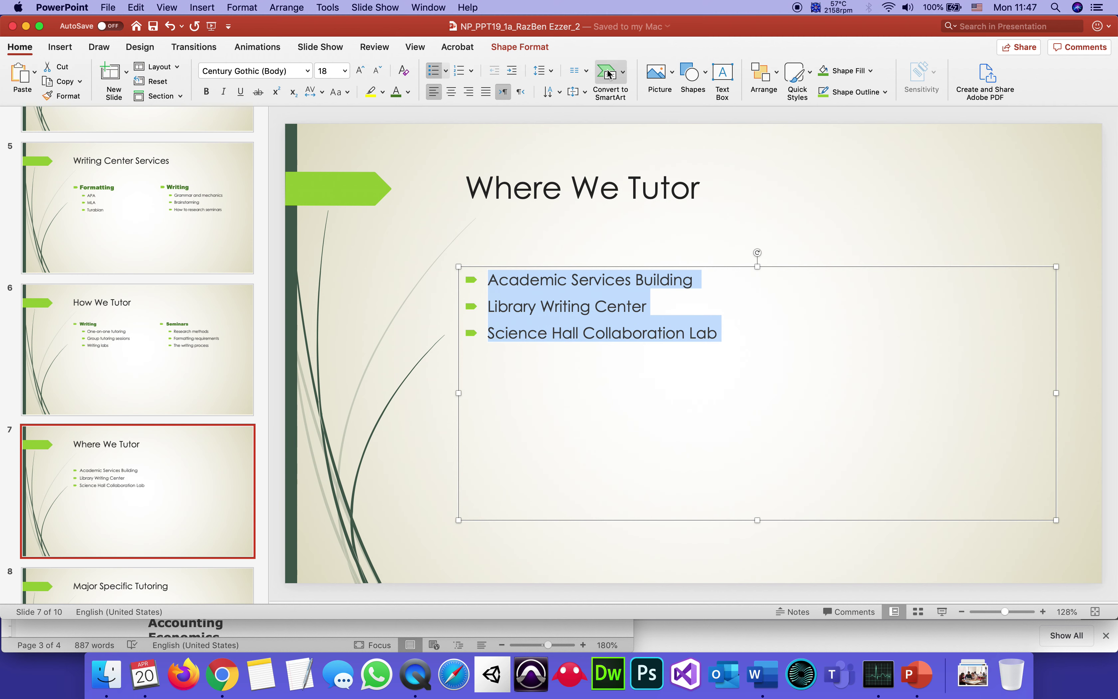
click(623, 75)
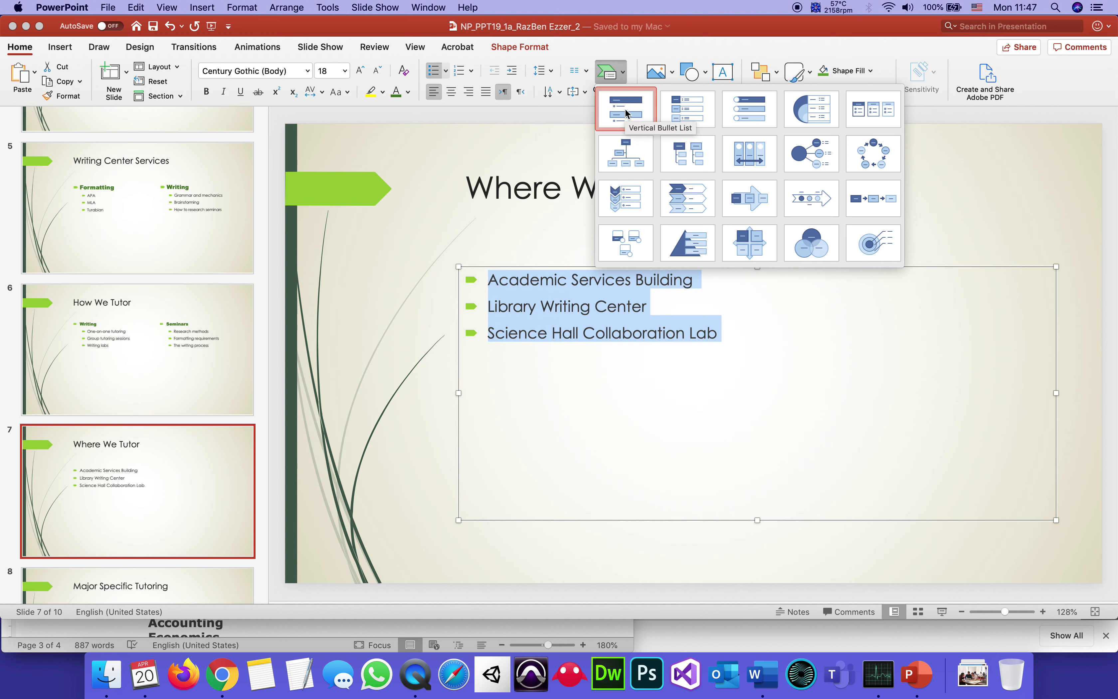
click(631, 51)
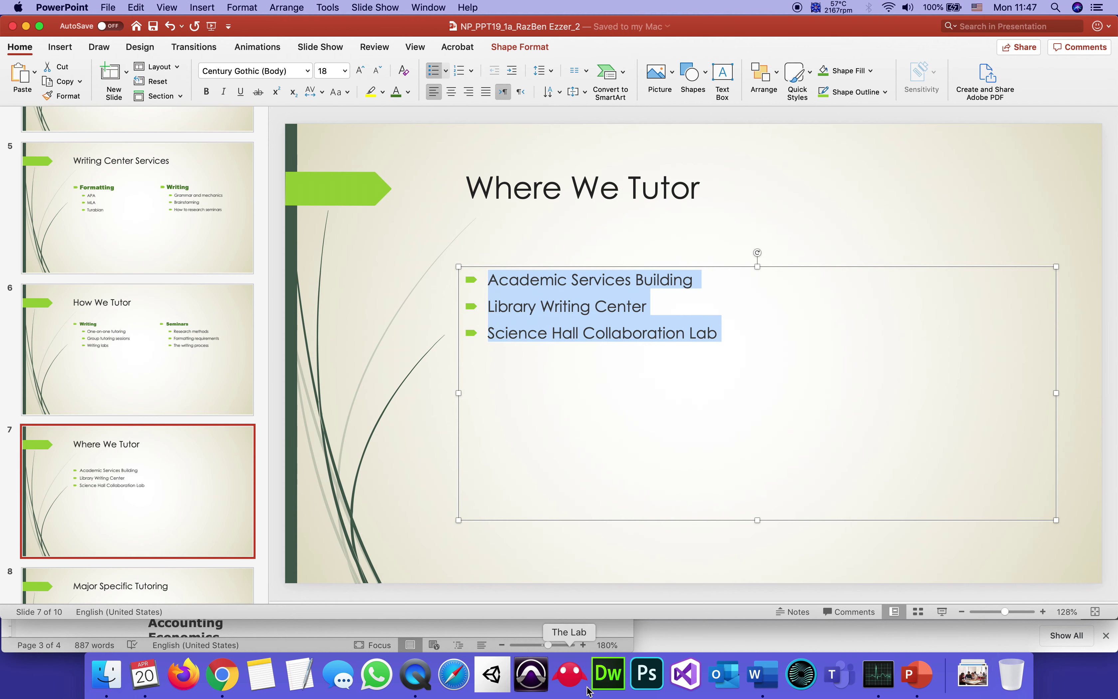
click(763, 676)
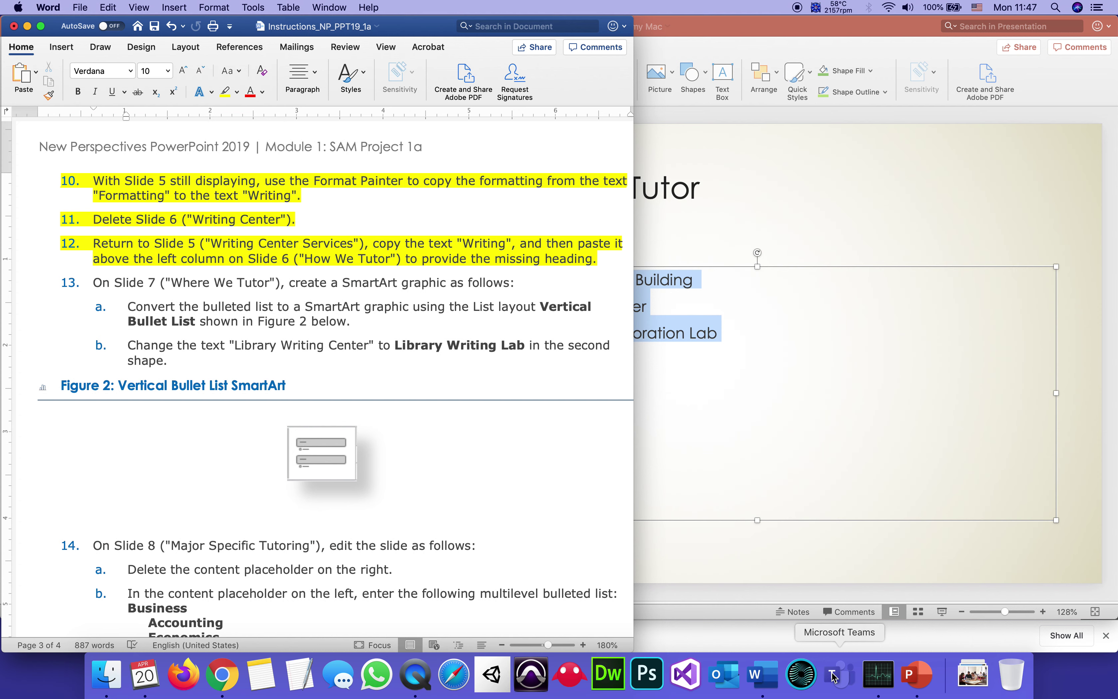
click(918, 675)
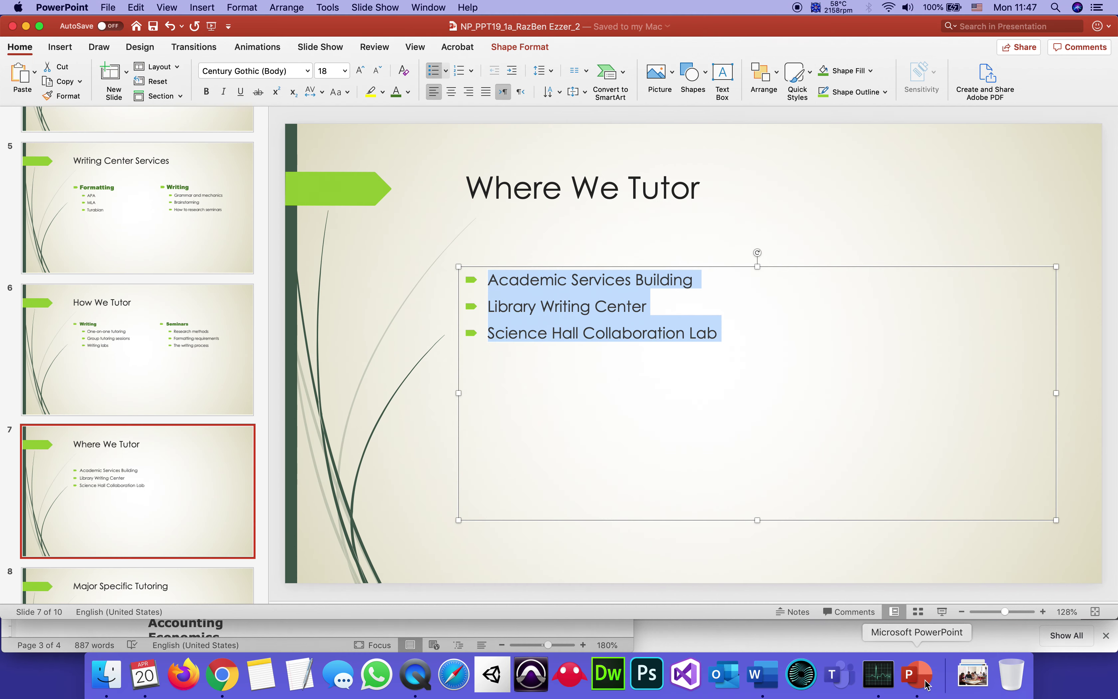
click(623, 77)
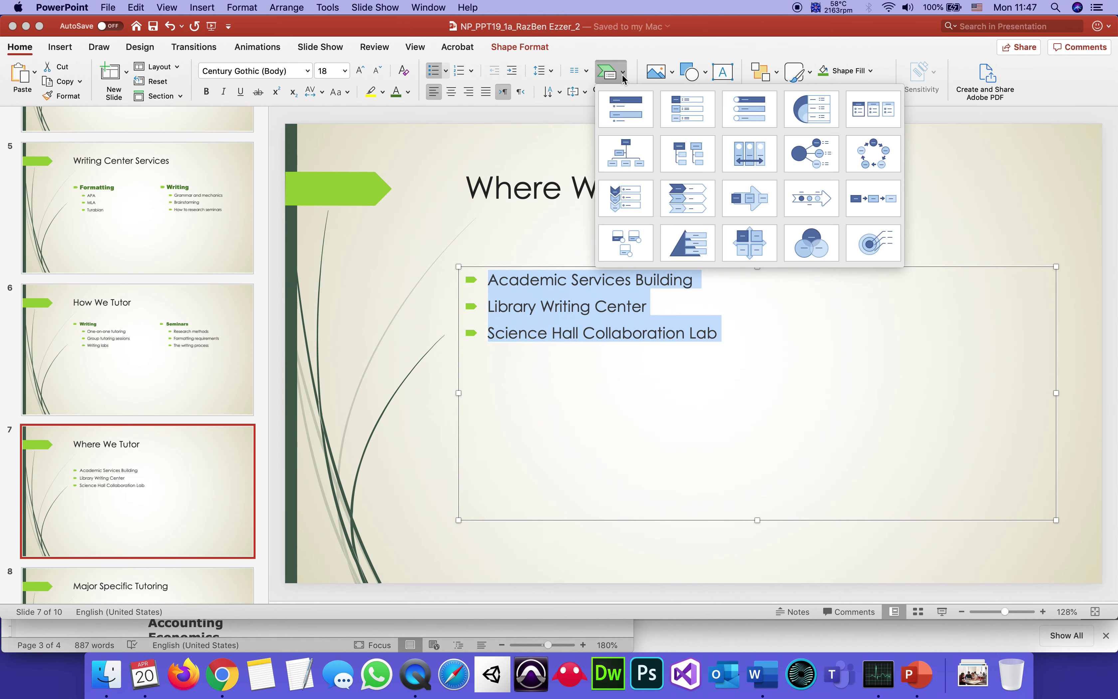
click(617, 111)
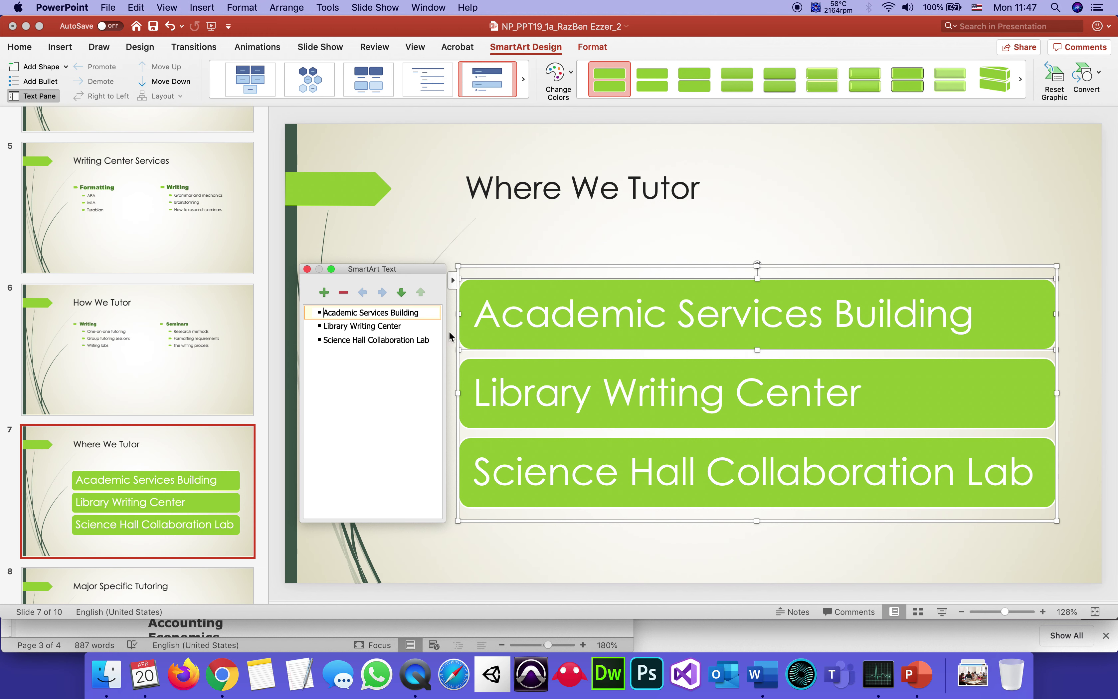
Highlight steps 13 and 13a in yellow as done in the Word instructions.
click(453, 281)
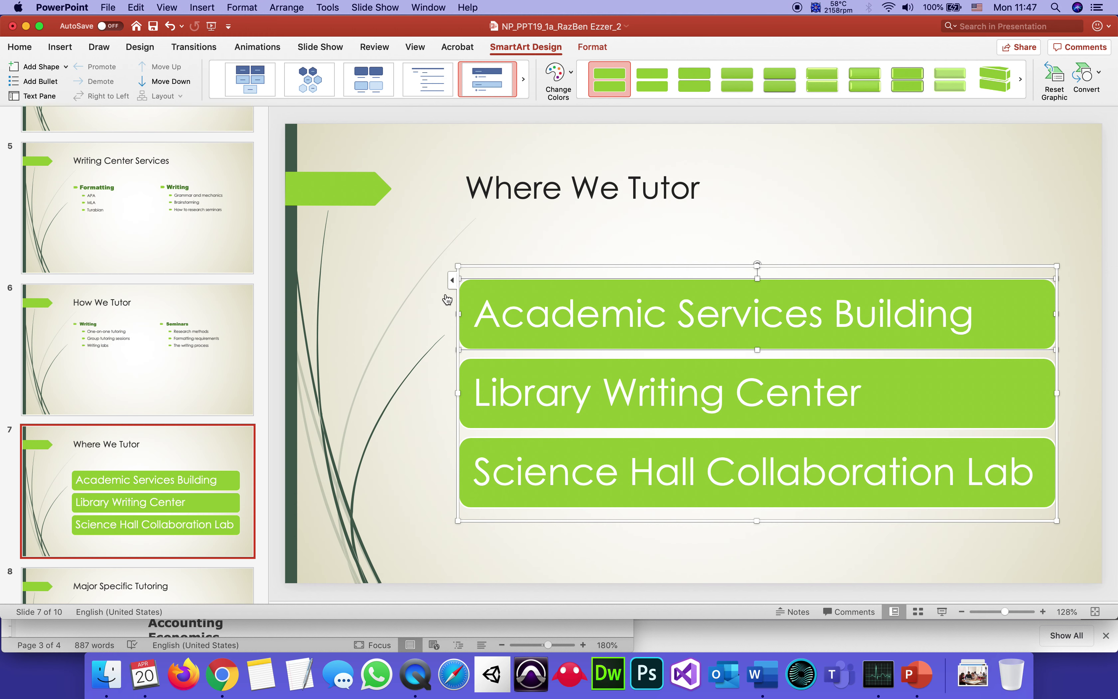
click(453, 283)
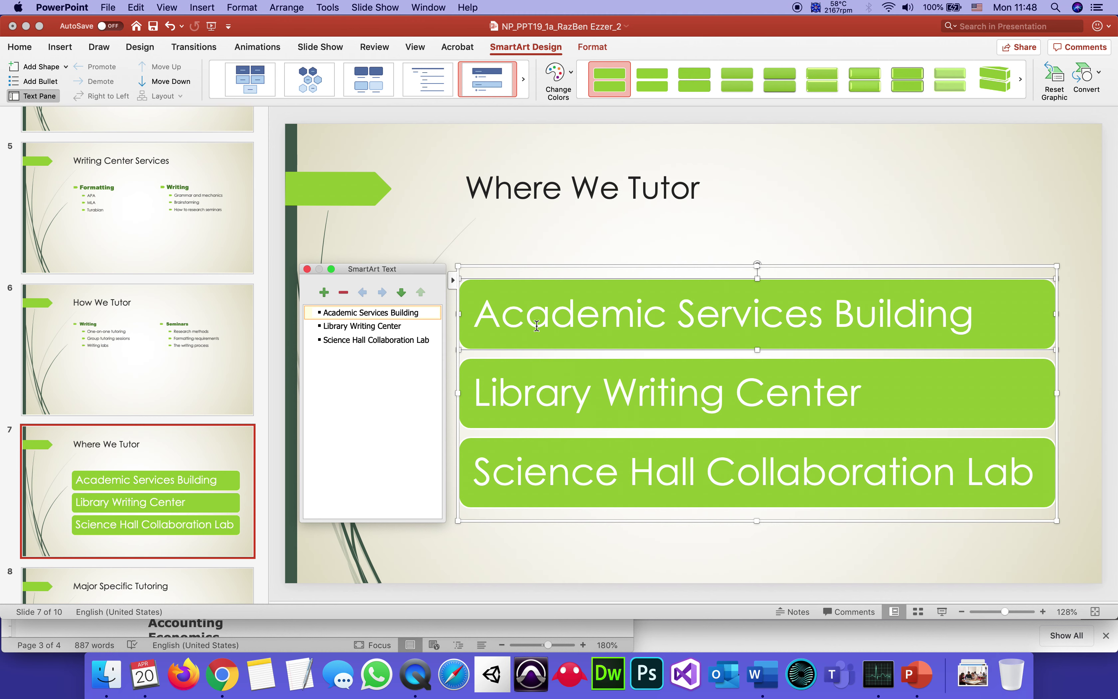
click(772, 676)
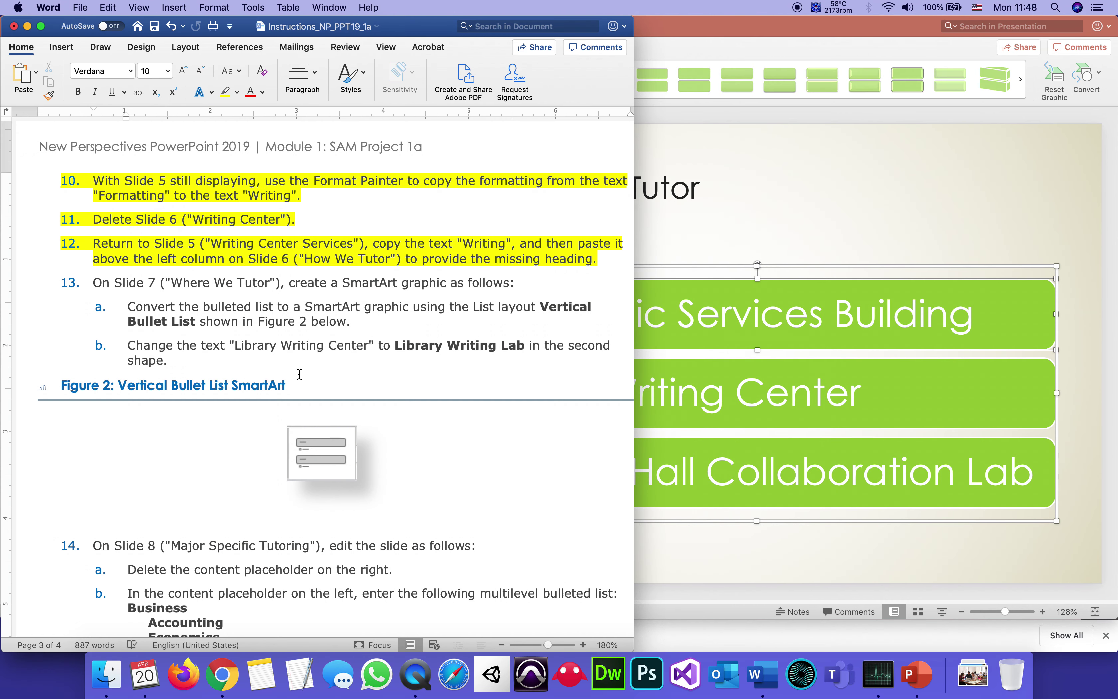
drag(358, 323, 128, 307)
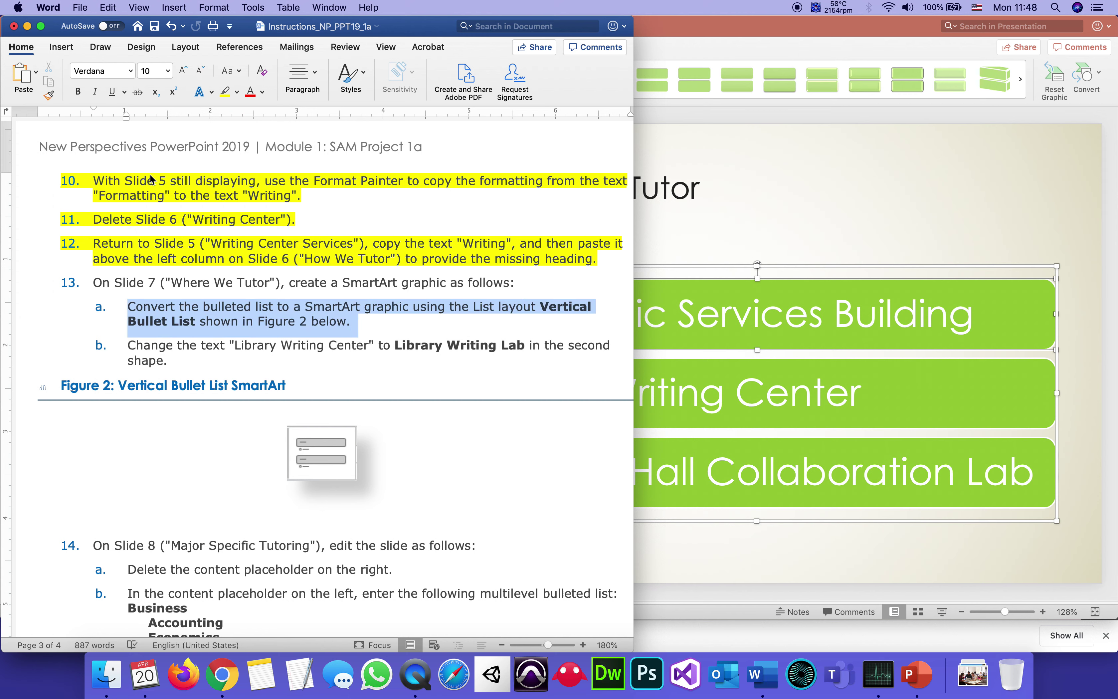
click(225, 92)
click(226, 347)
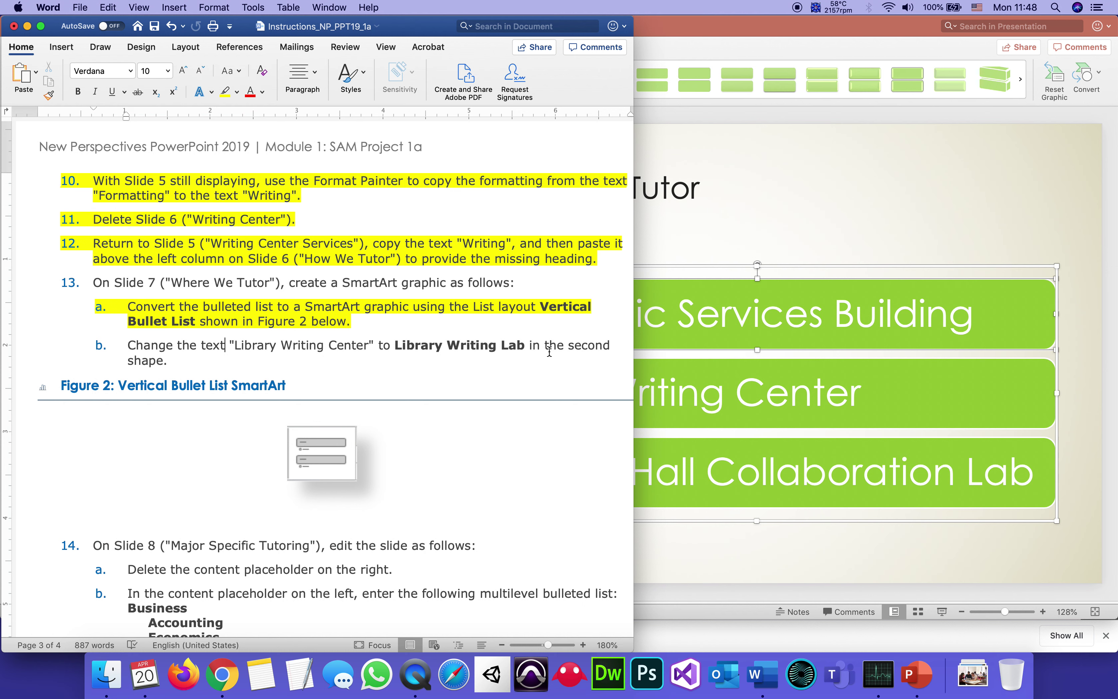
Change the second SmartArt shape from 'Library Writing Center' to 'Library Writing Lab'.
click(688, 401)
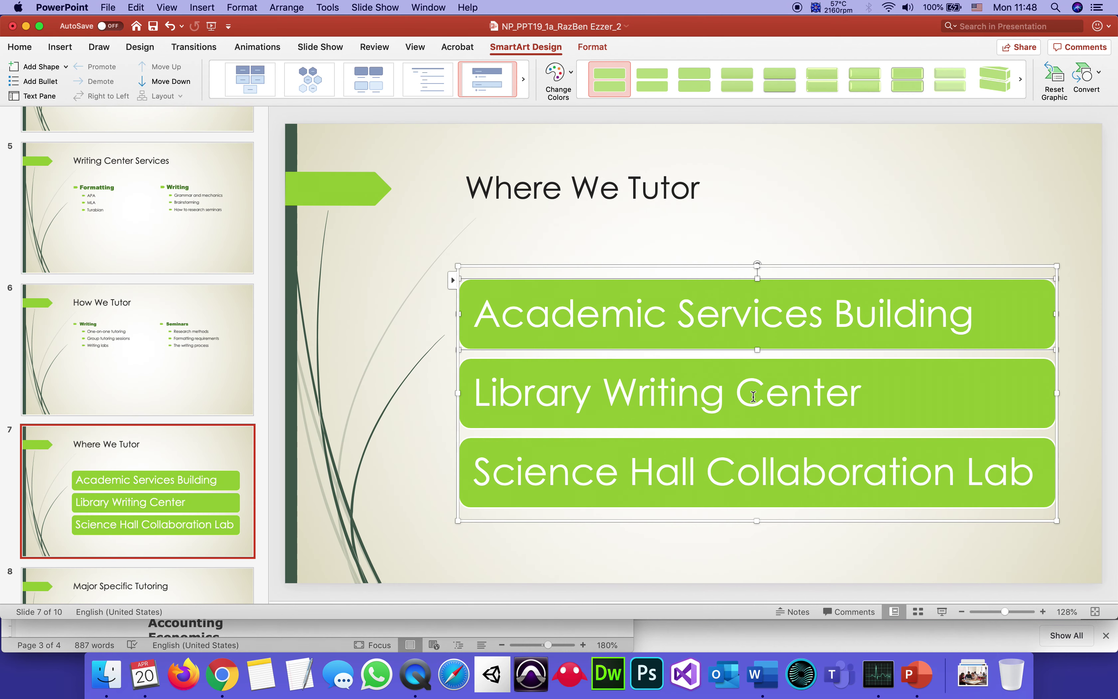
click(771, 396)
click(858, 395)
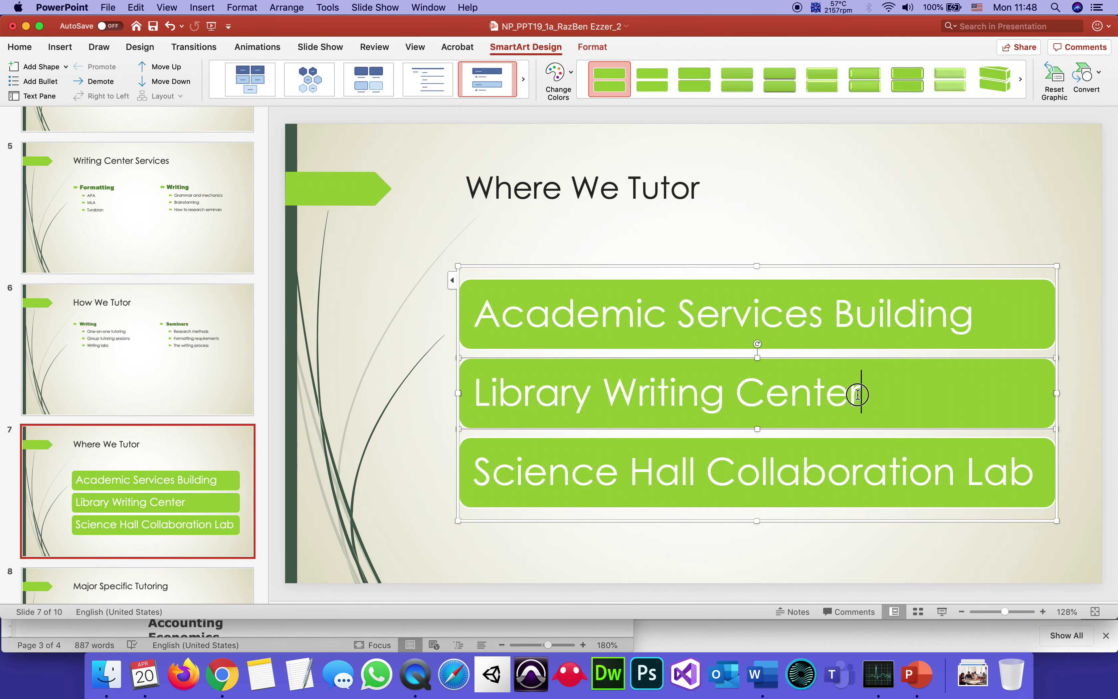
double_click(779, 395)
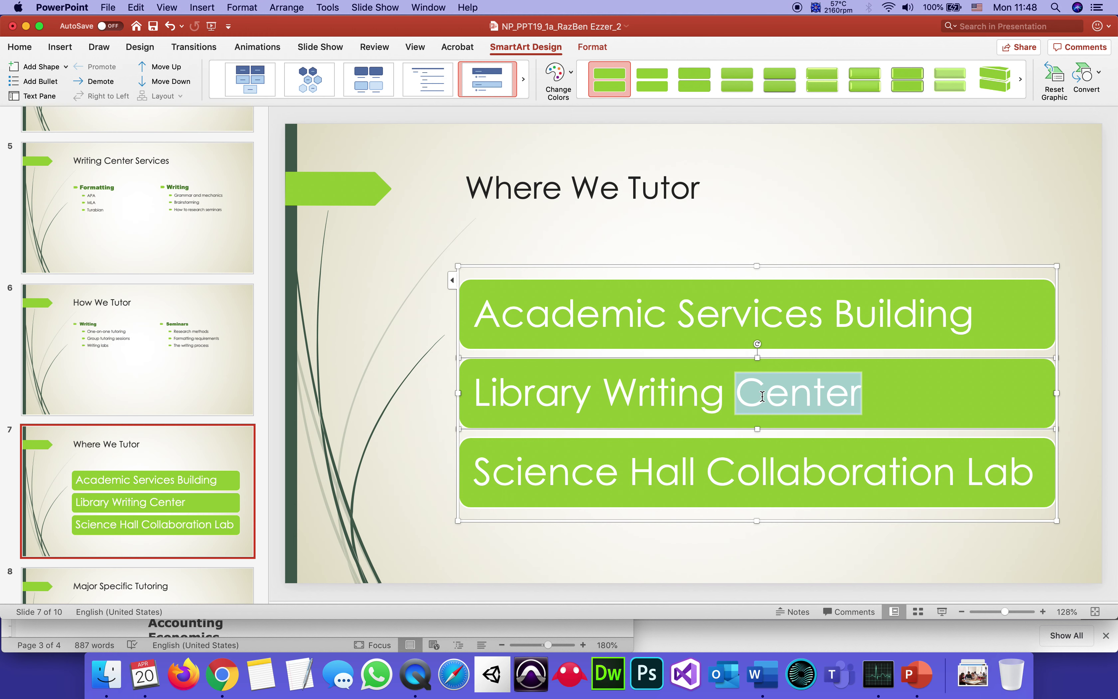
text(Lab)
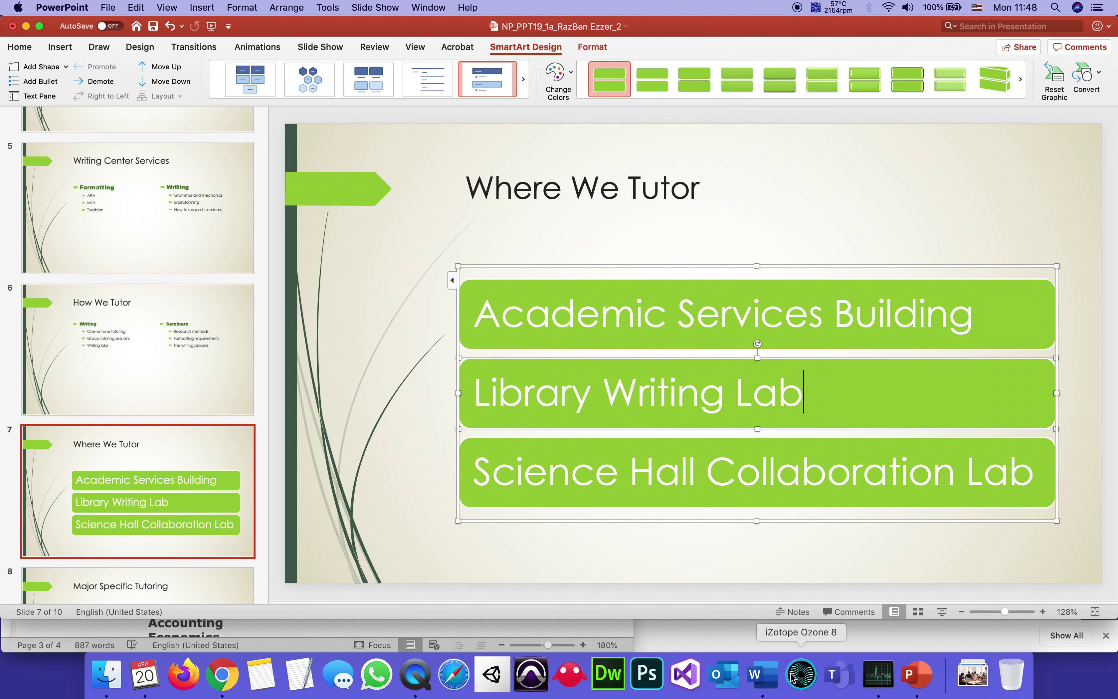
click(763, 674)
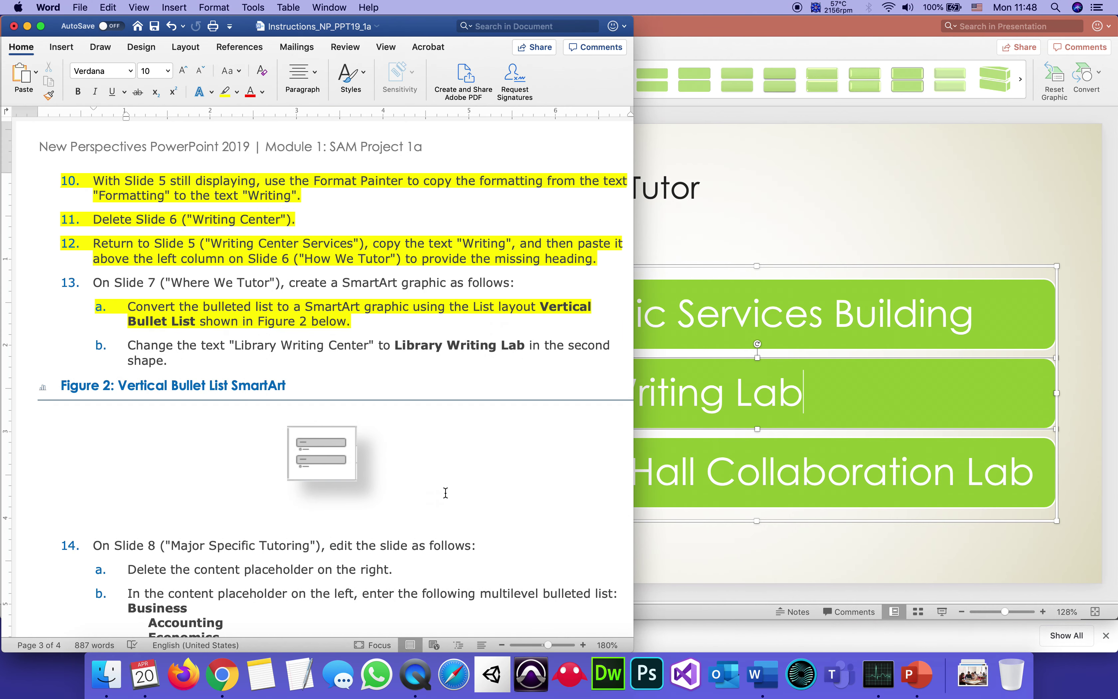
Save the presentation and highlight instruction 13b in yellow as done.
click(728, 560)
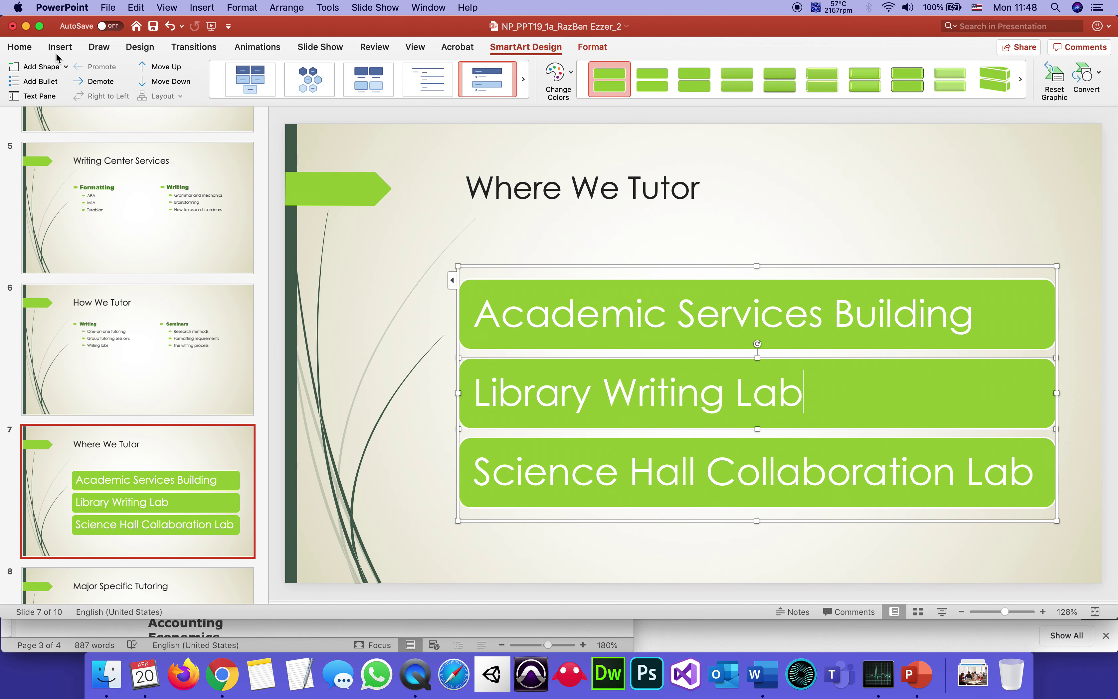
click(156, 27)
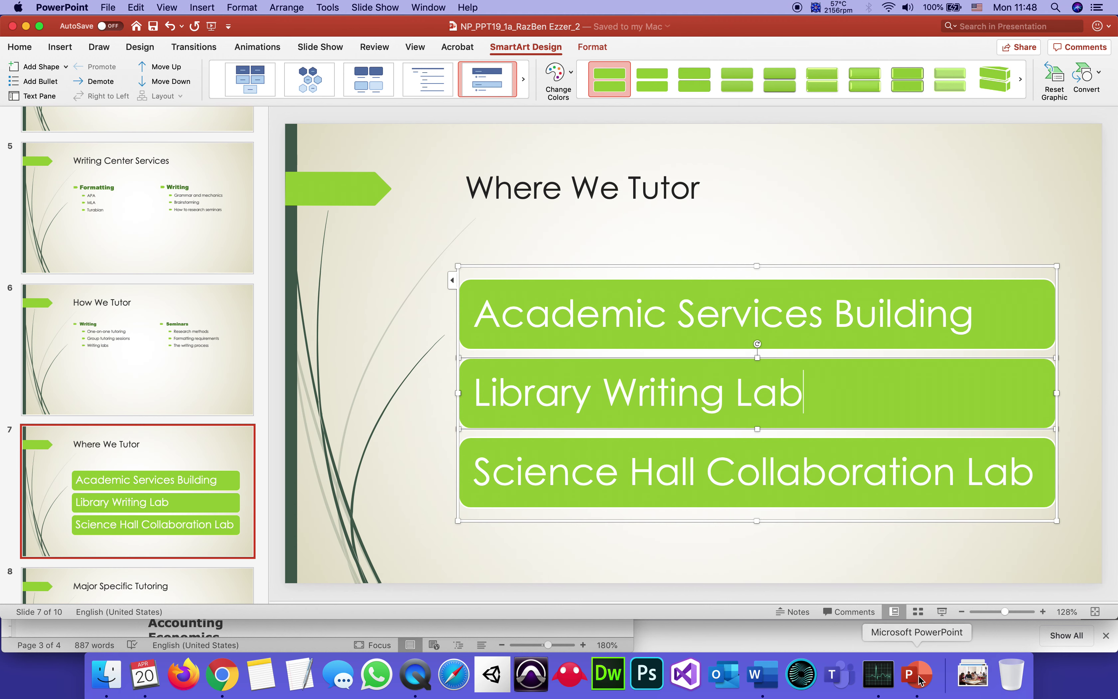
click(770, 685)
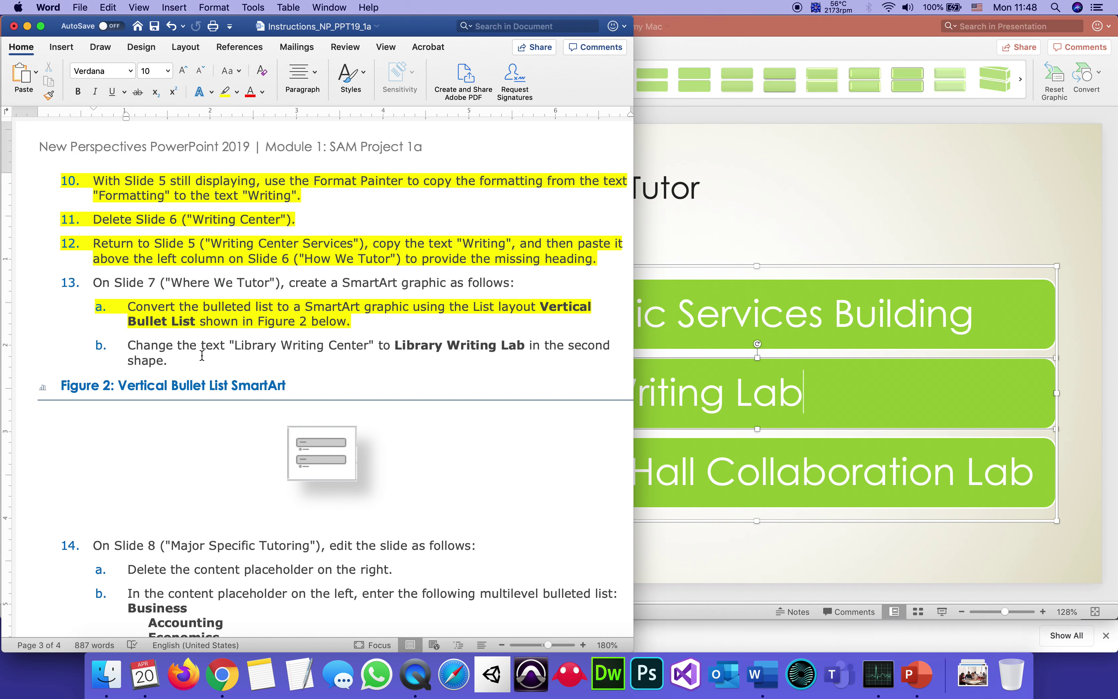
triple_click(160, 358)
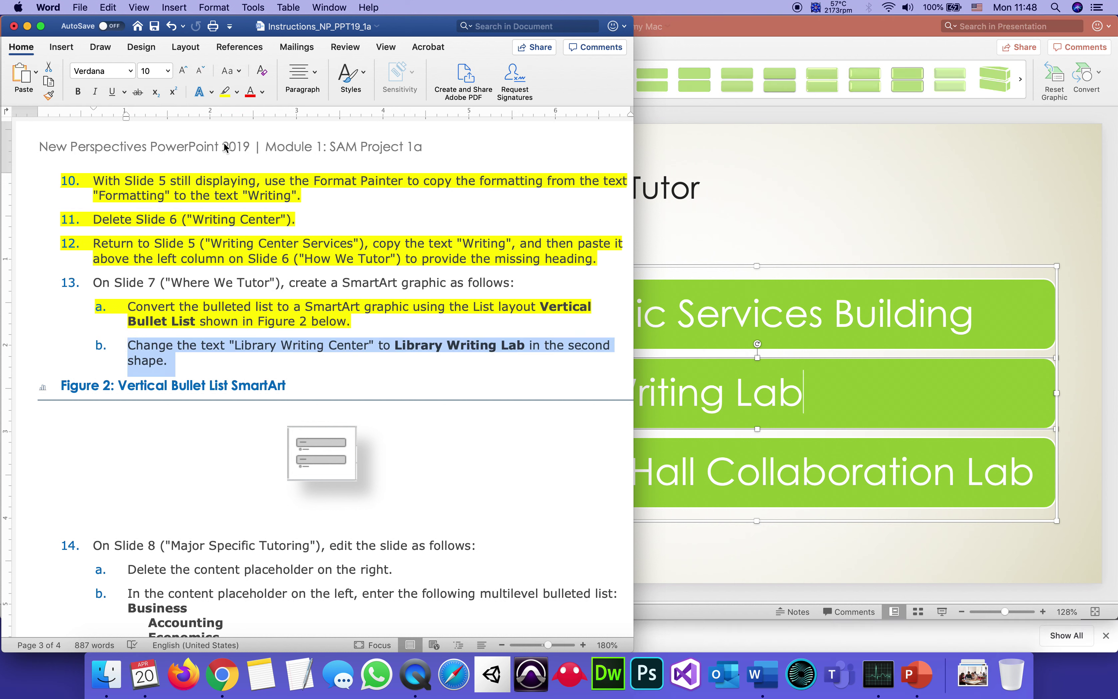
click(225, 92)
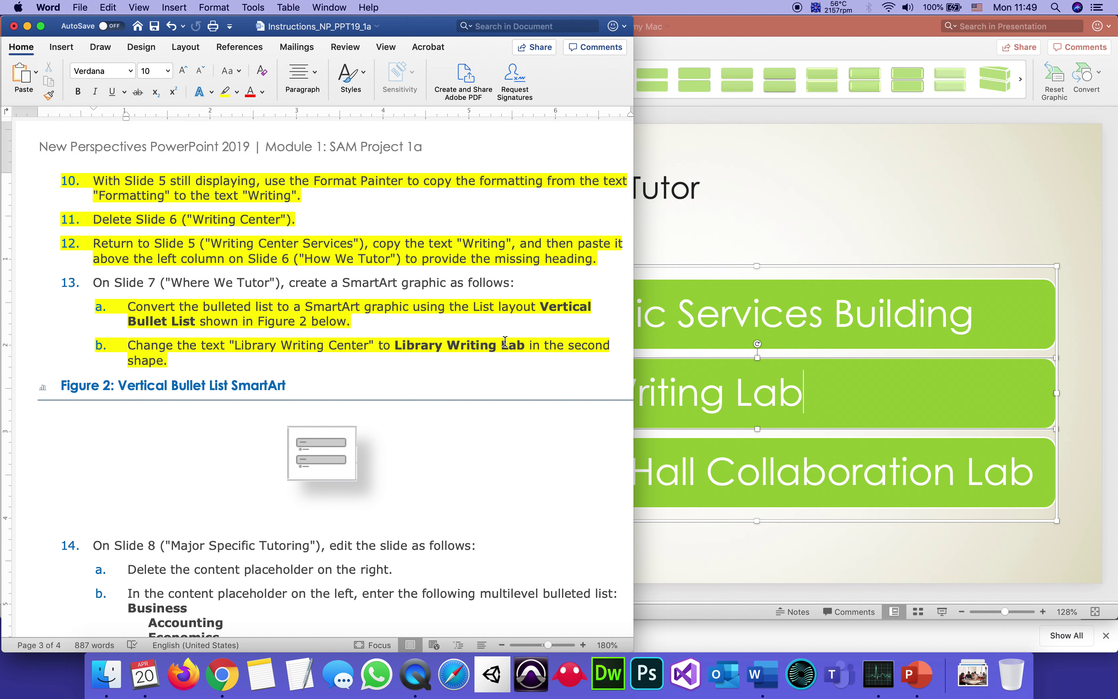
Move on to slide 8, Major Specific Tutoring, in the presentation.
scroll(369, 498, down, 5)
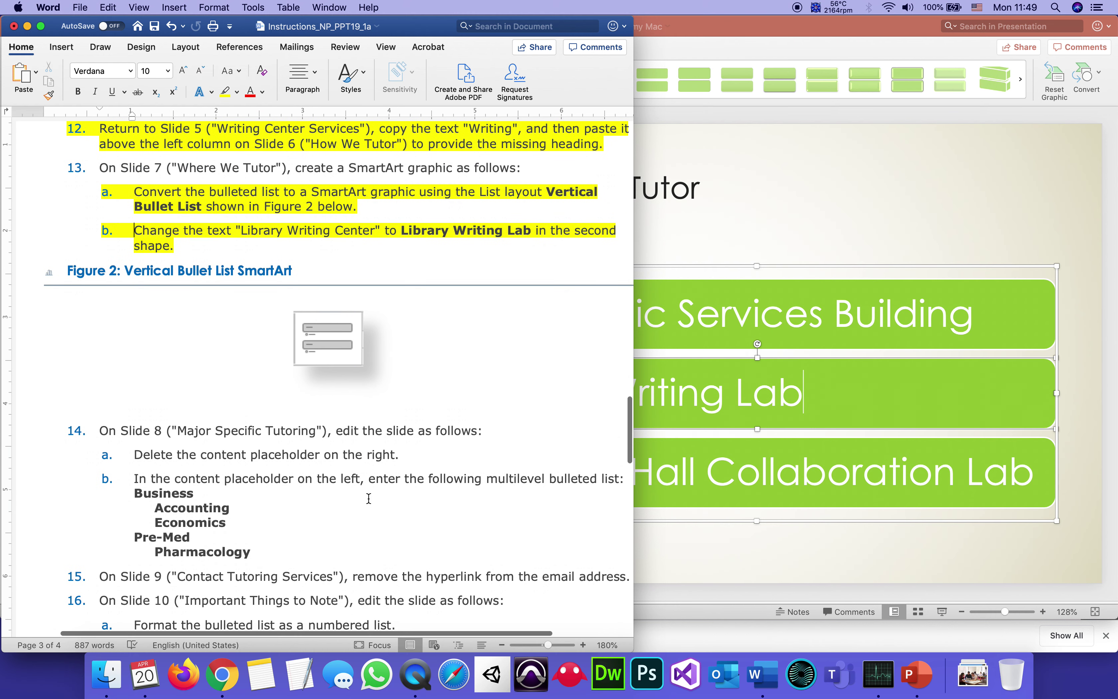
scroll(369, 499, down, 3)
scroll(369, 498, down, 4)
scroll(369, 498, down, 1)
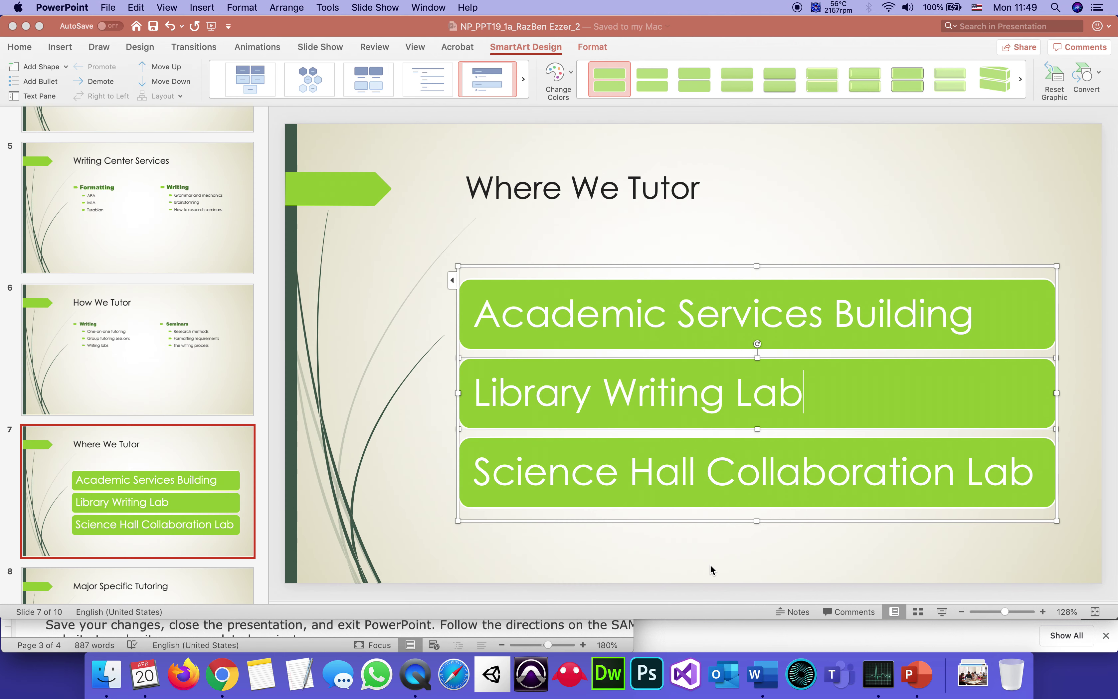
click(712, 569)
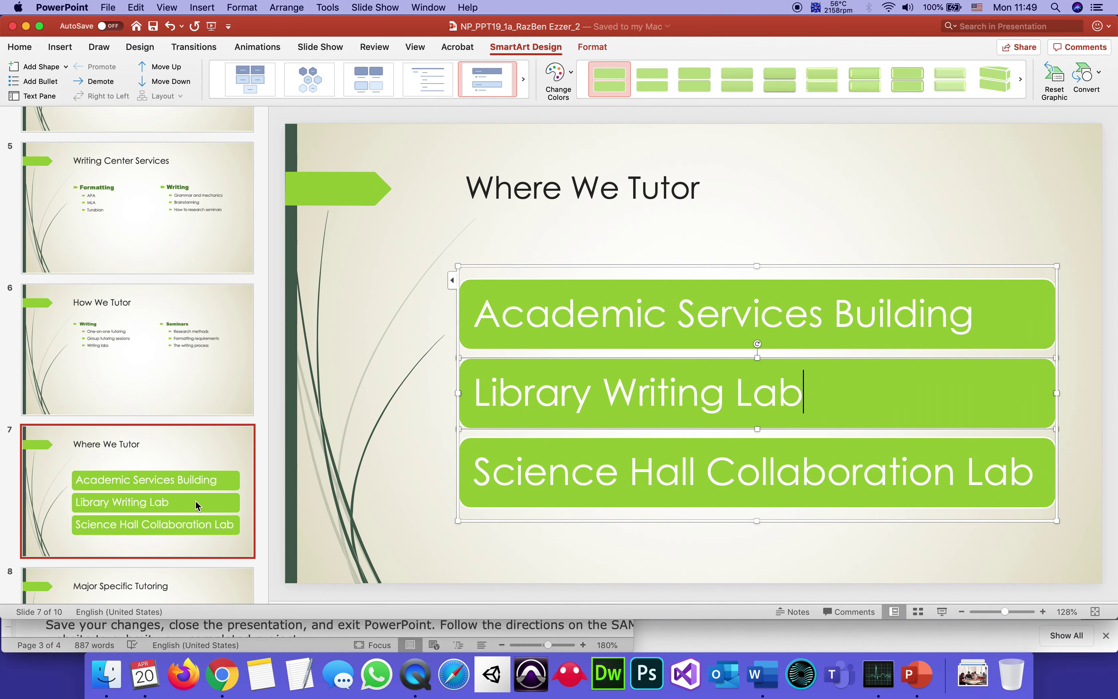
scroll(91, 524, down, 4)
click(98, 520)
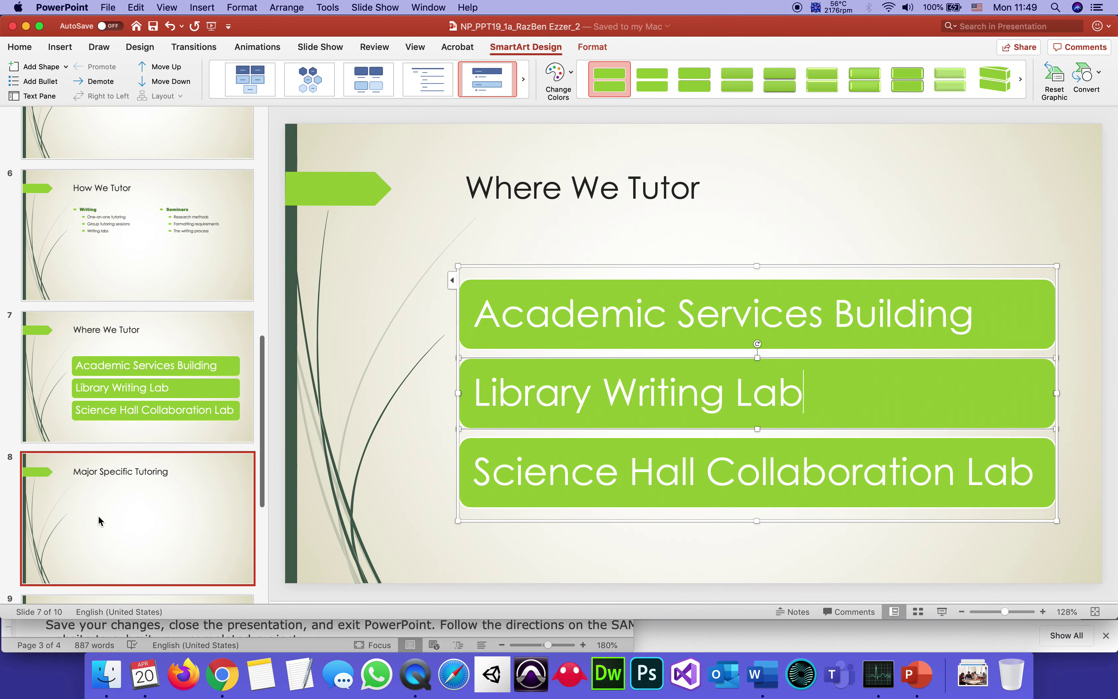
Delete slide 8's right content placeholder and save the presentation.
click(760, 678)
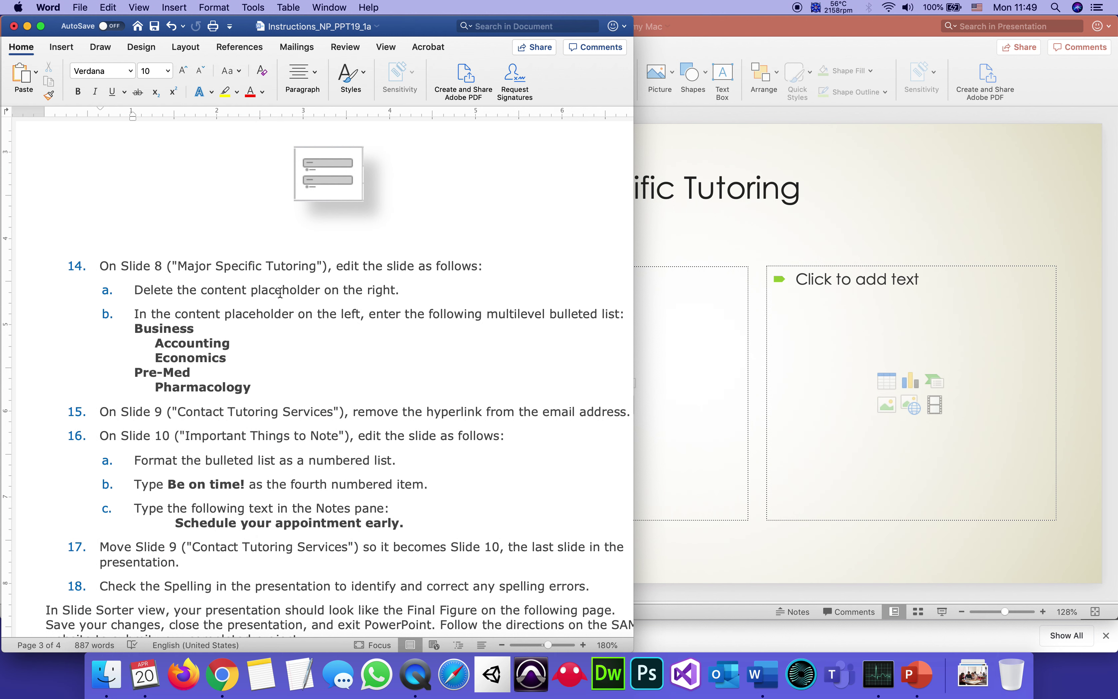
click(800, 560)
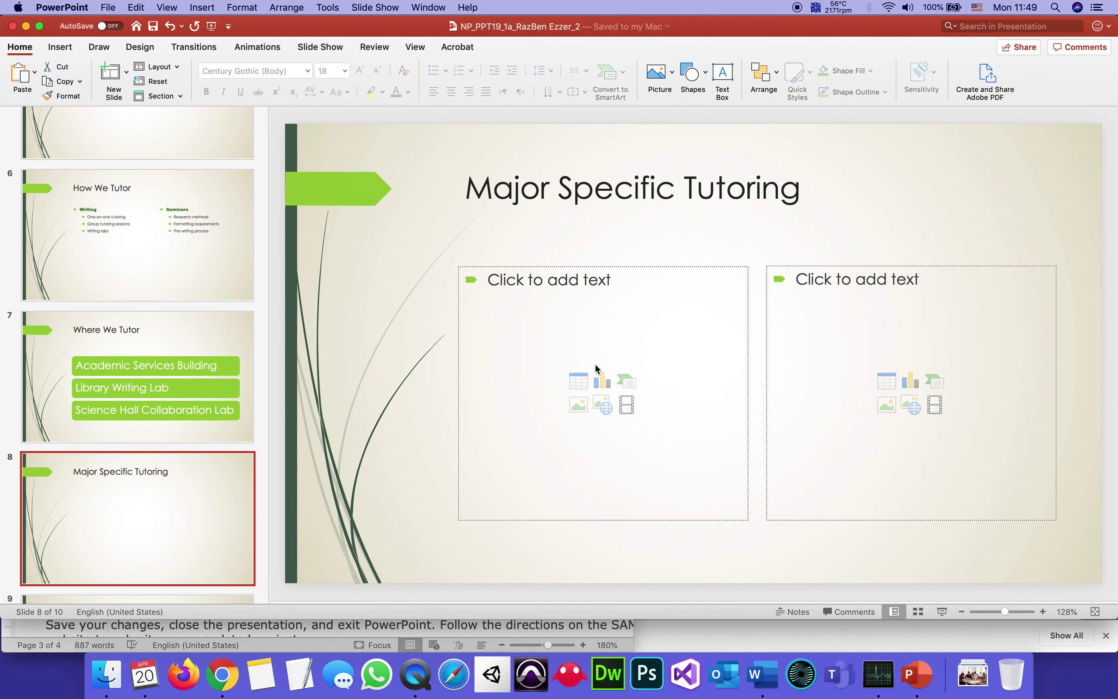
click(784, 293)
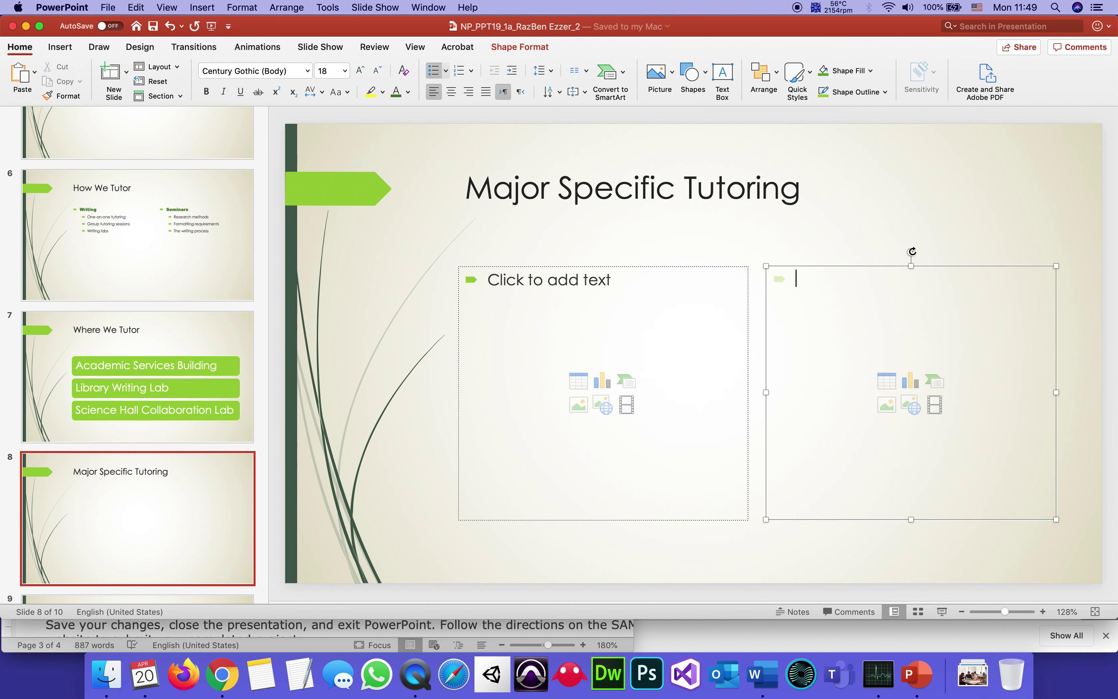
click(913, 251)
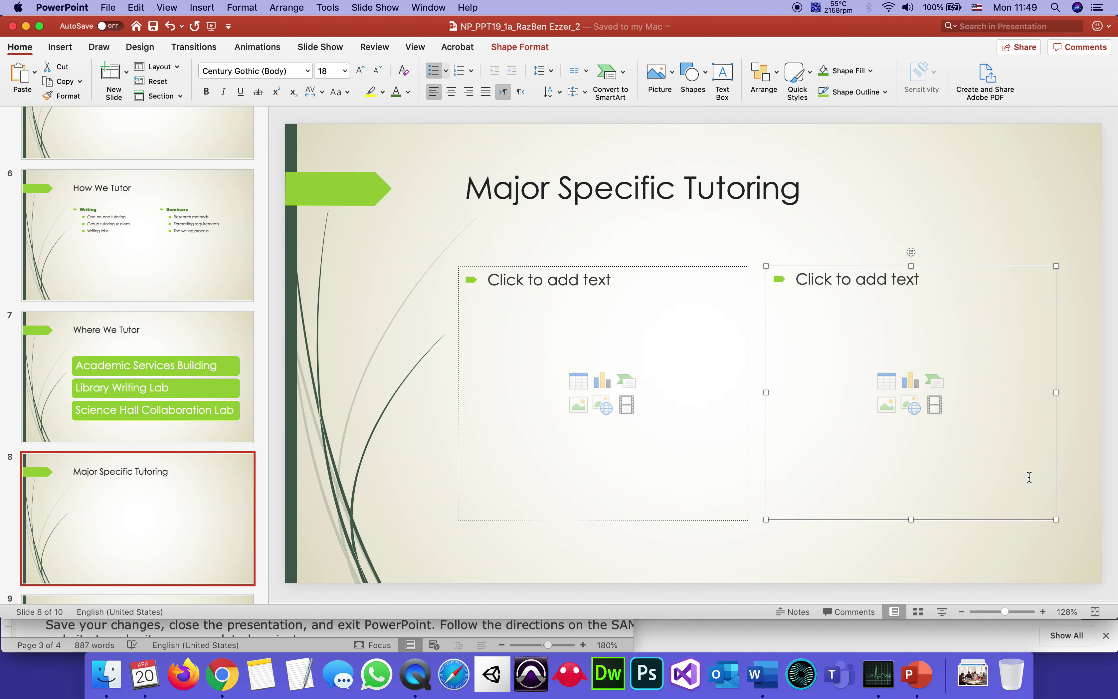
key(BackSpace)
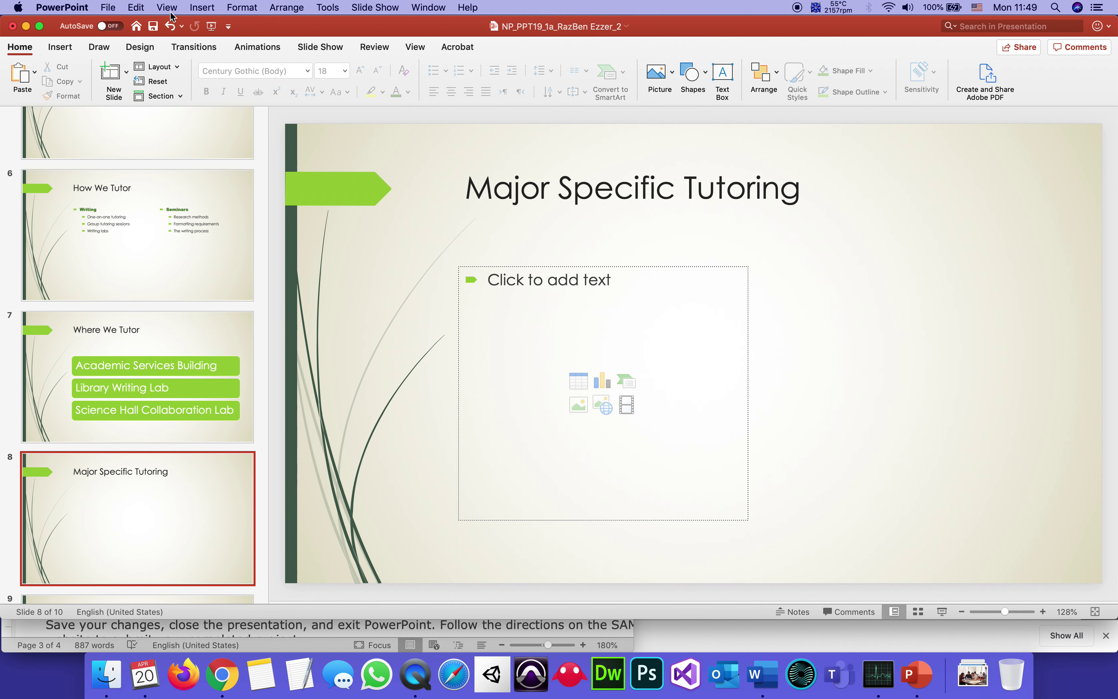
click(153, 29)
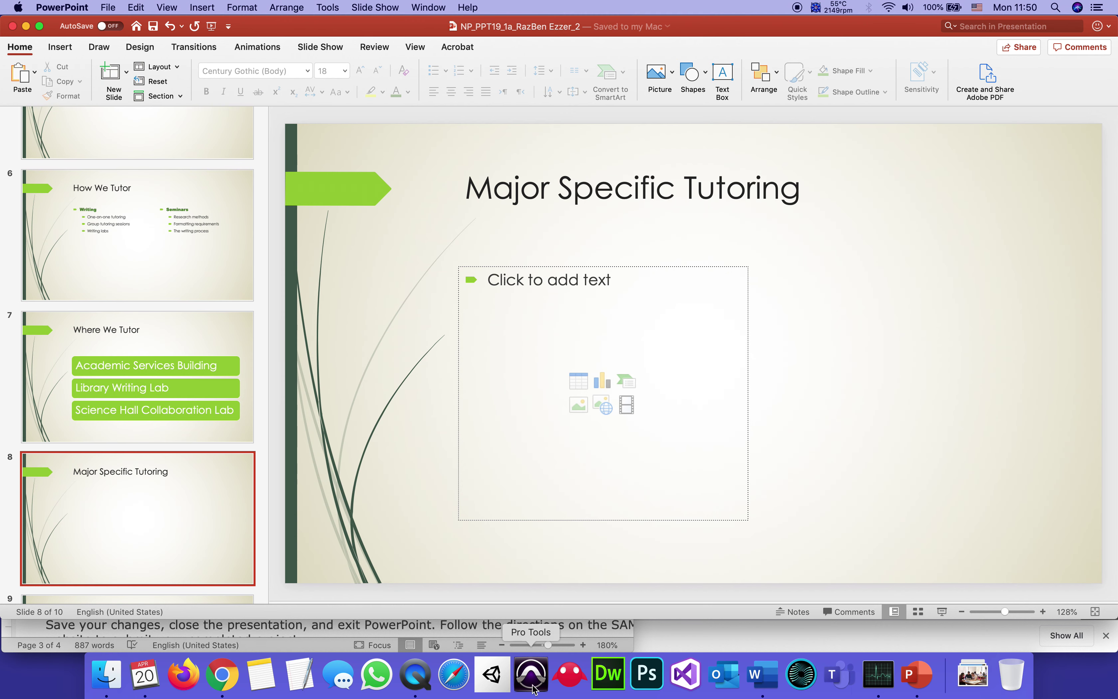
click(763, 688)
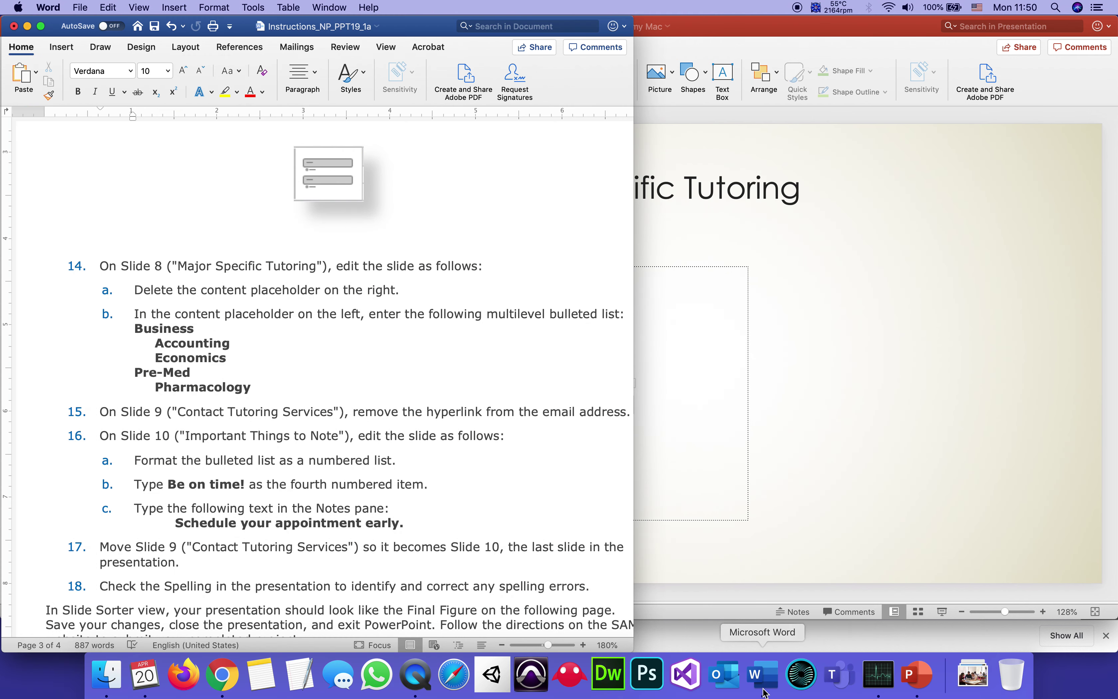
Highlight instruction 14a in yellow as done.
drag(369, 290, 135, 283)
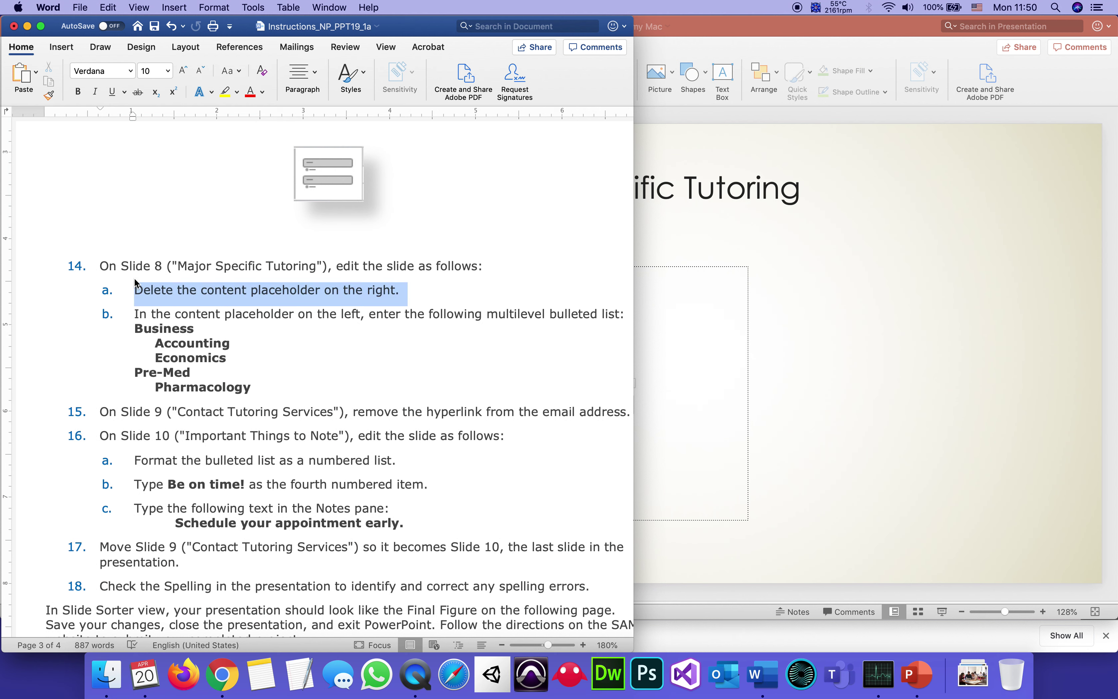
click(225, 92)
click(235, 344)
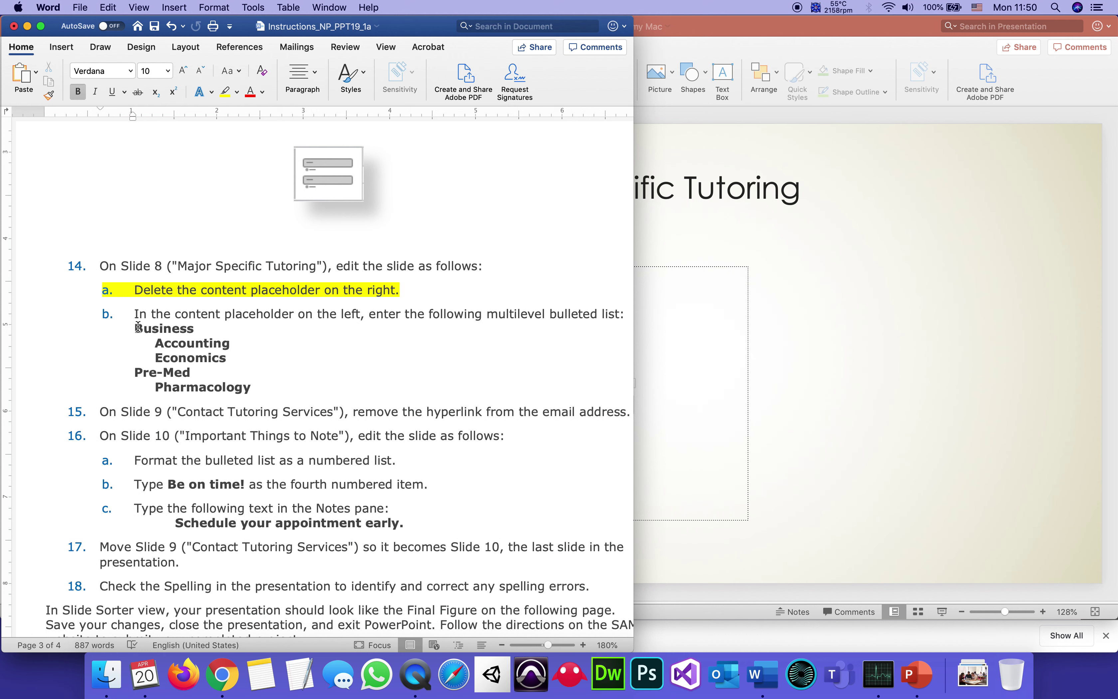
Copy the Business-to-Pharmacology list from the Word instructions.
drag(136, 328, 243, 391)
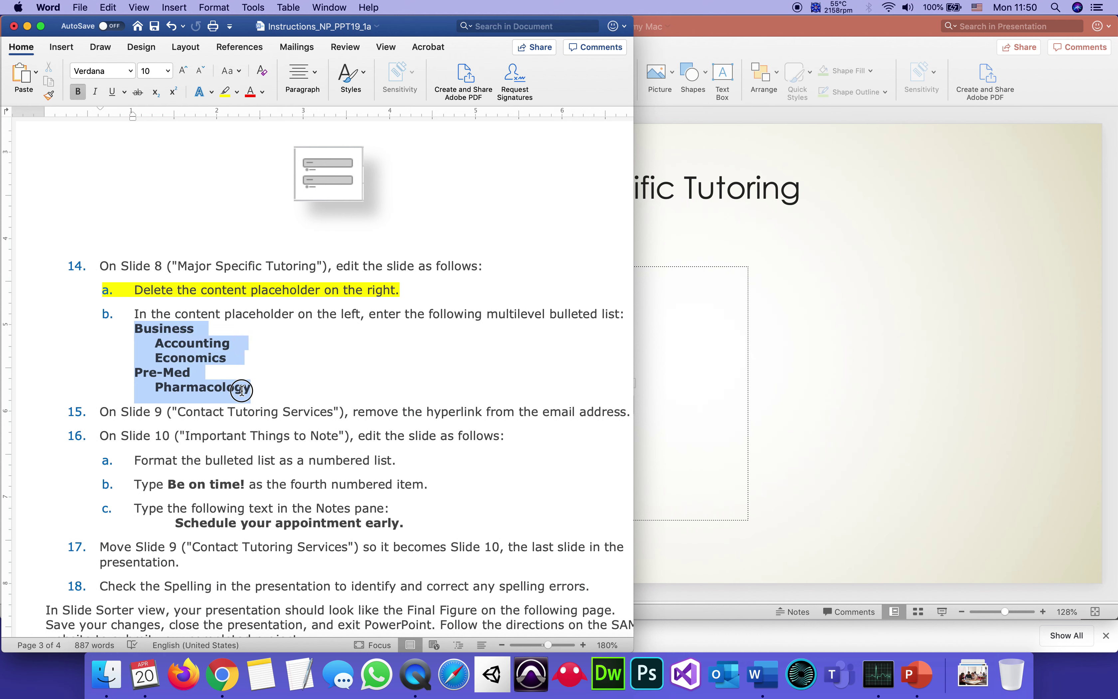
click(107, 7)
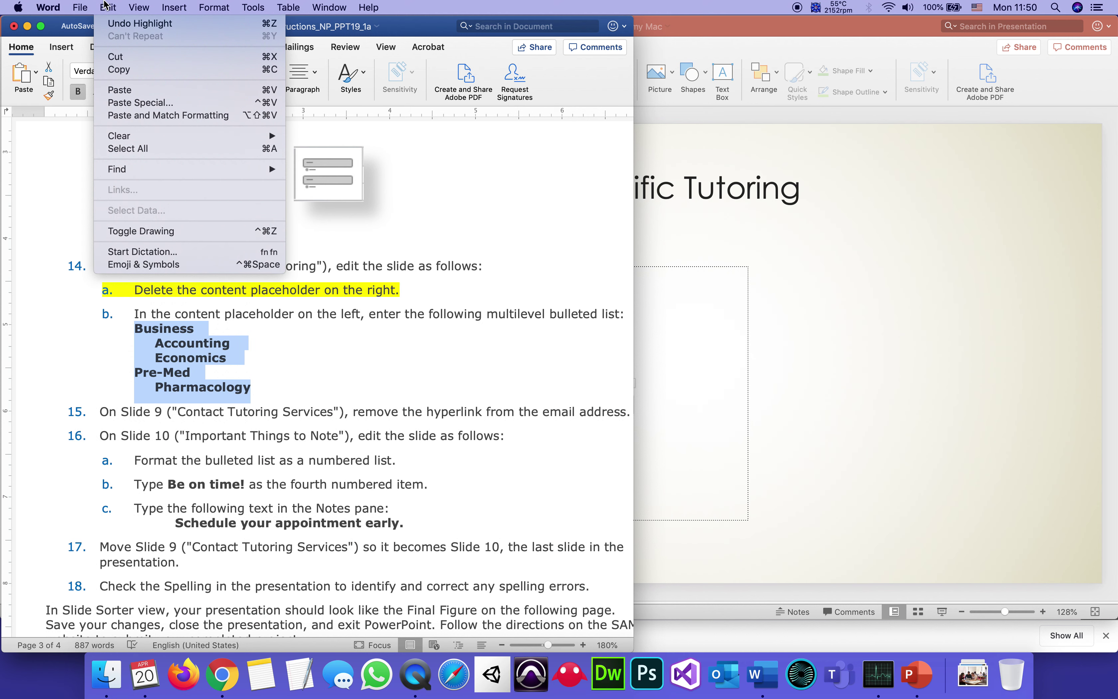
click(116, 70)
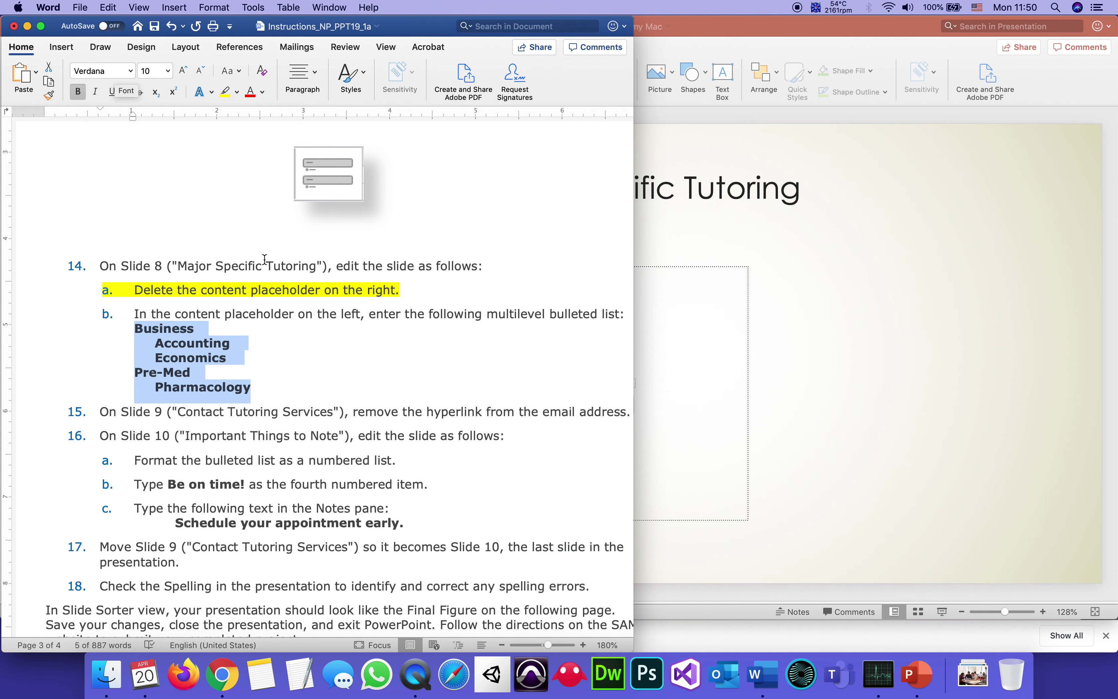
click(699, 374)
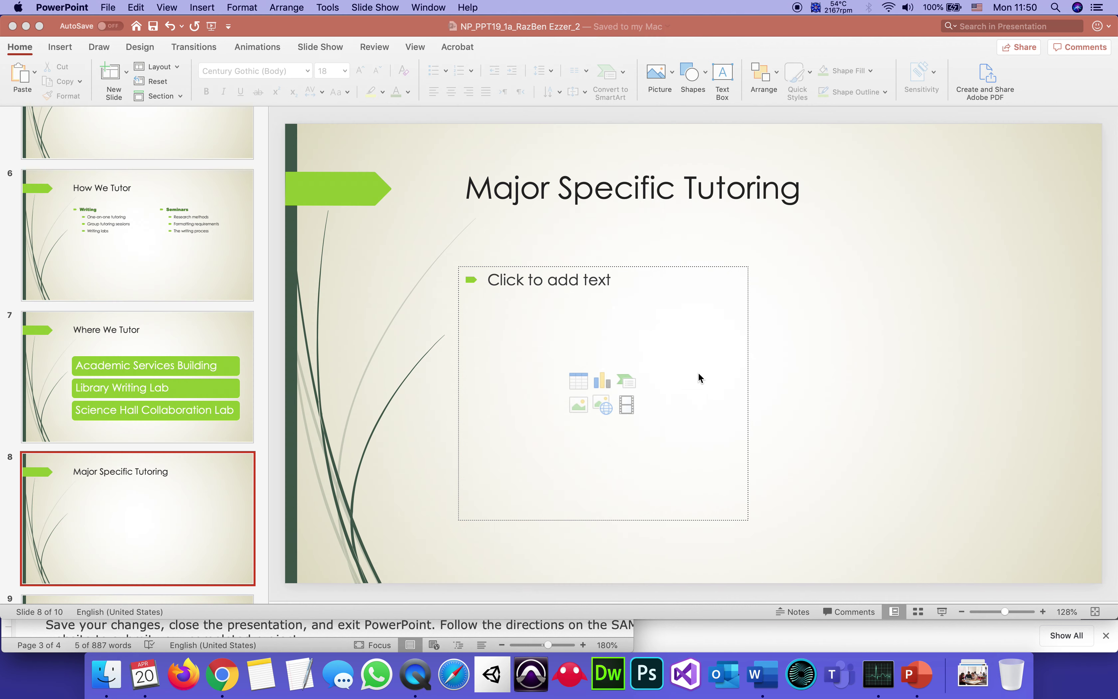
Paste the copied list into slide 8's left content placeholder.
click(520, 277)
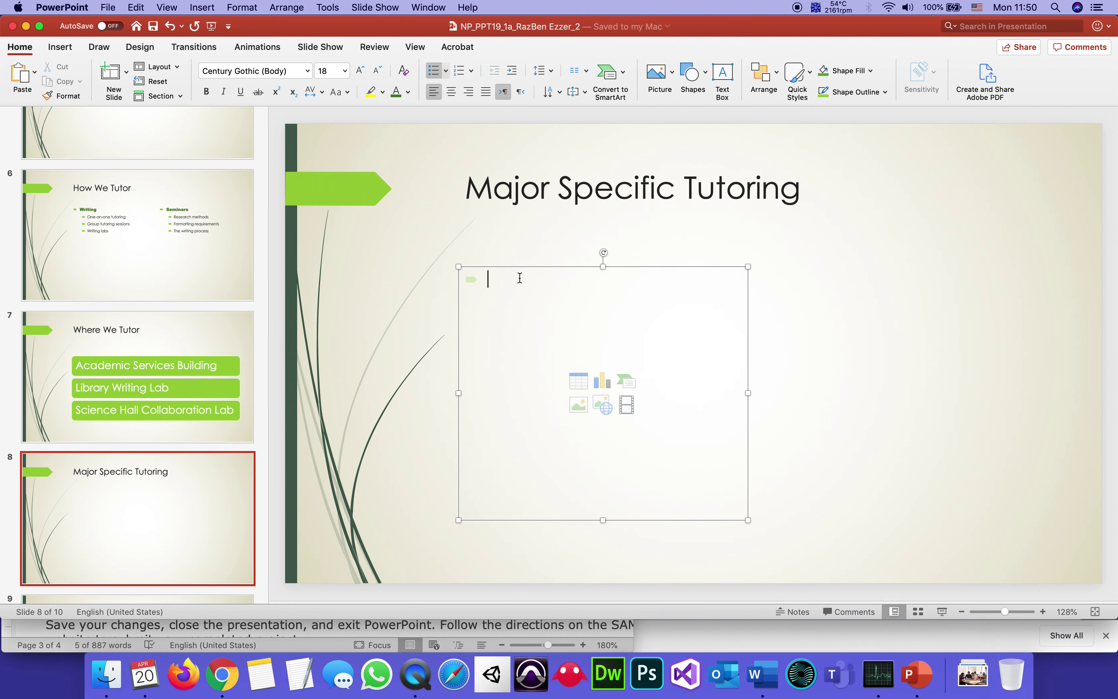
click(133, 7)
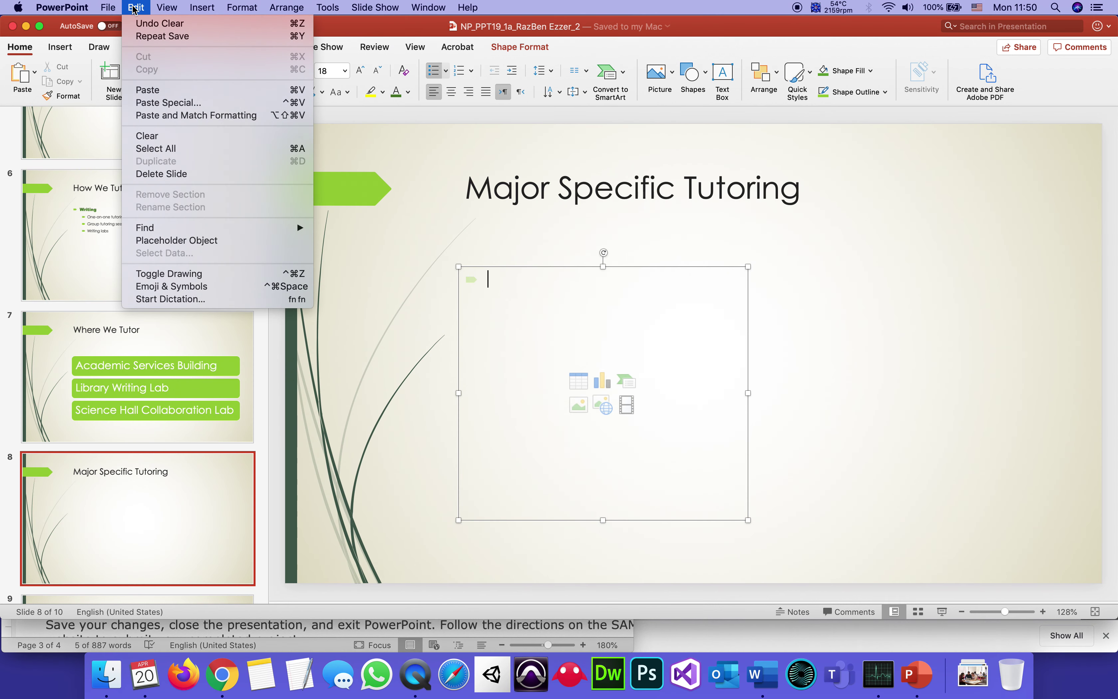
click(137, 7)
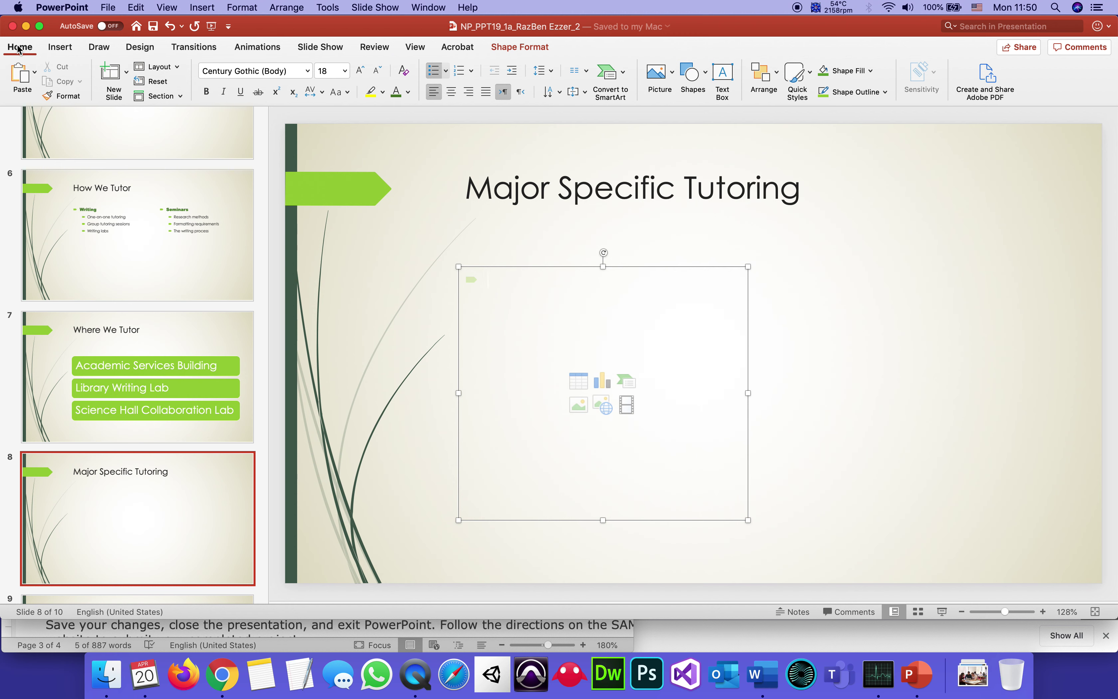
click(20, 85)
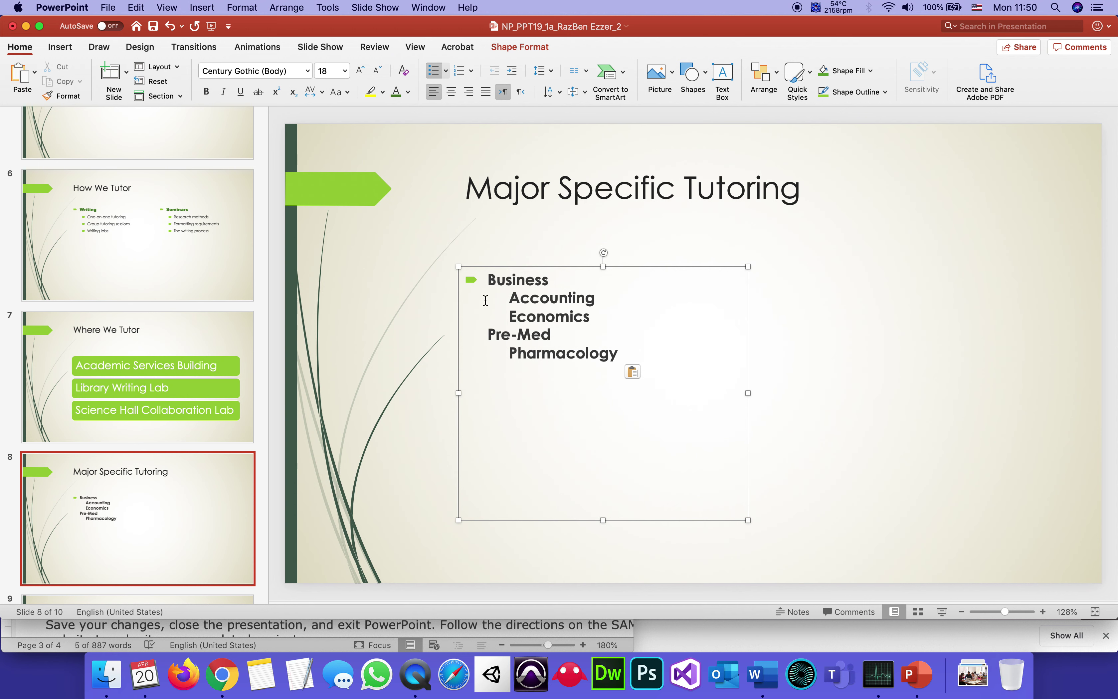
Put Accounting and Economics on their own bullet lines, removing the extra spaces.
click(509, 298)
key(BackSpace)
key(BackSpace)
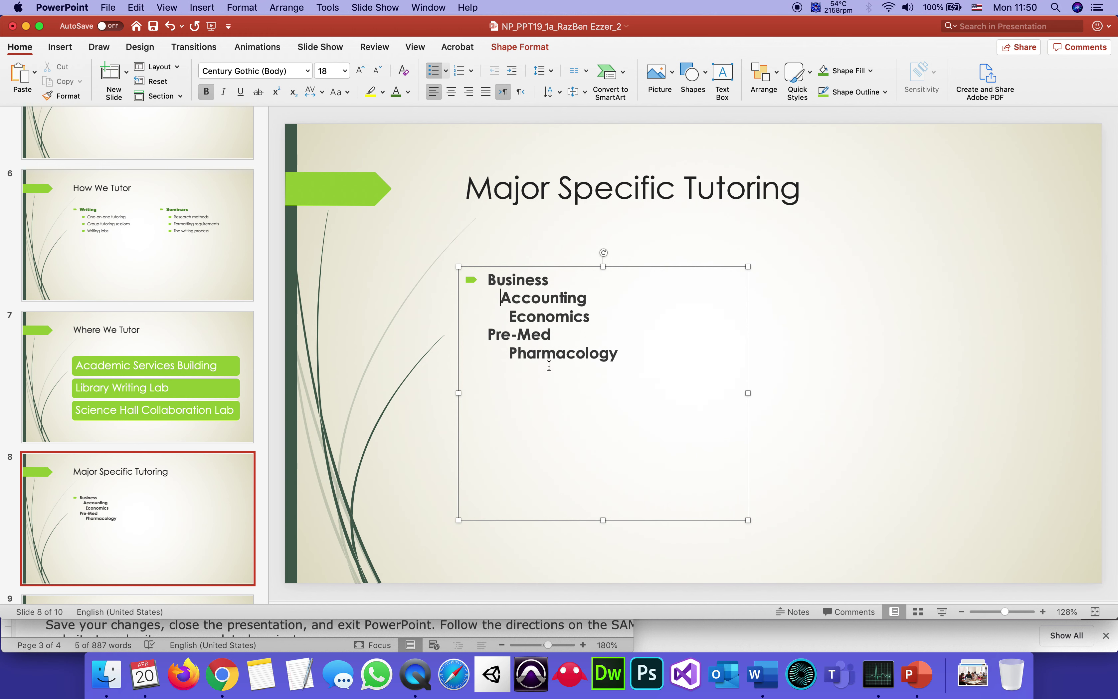
key(BackSpace)
key(BackSpace)
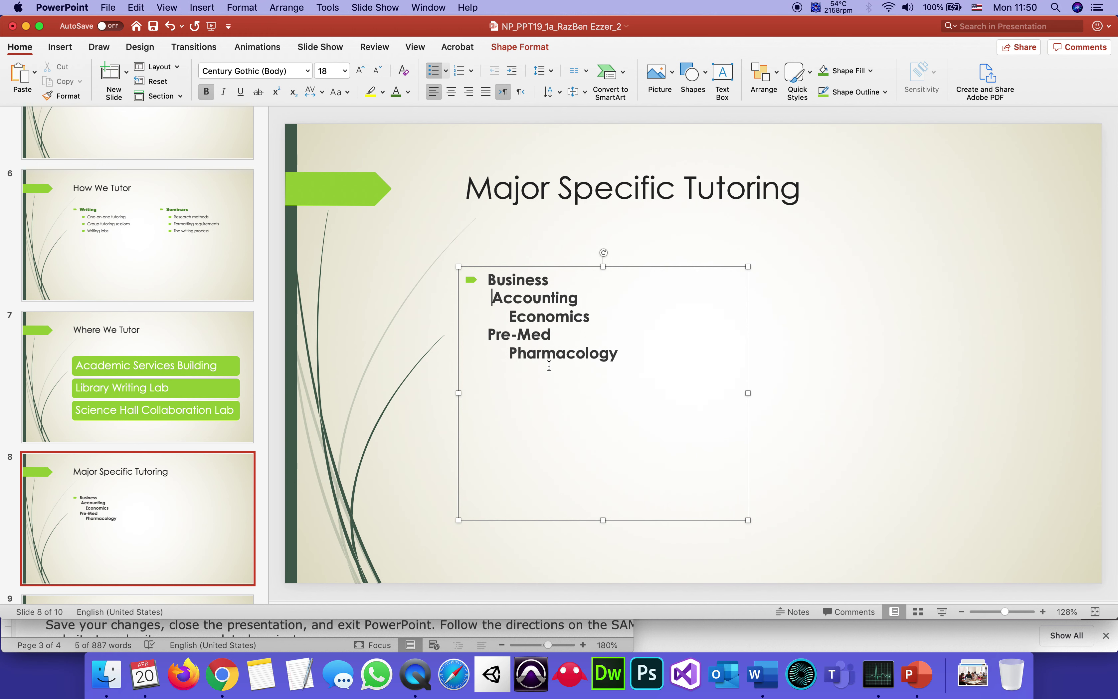
key(BackSpace)
key(BackSpace)
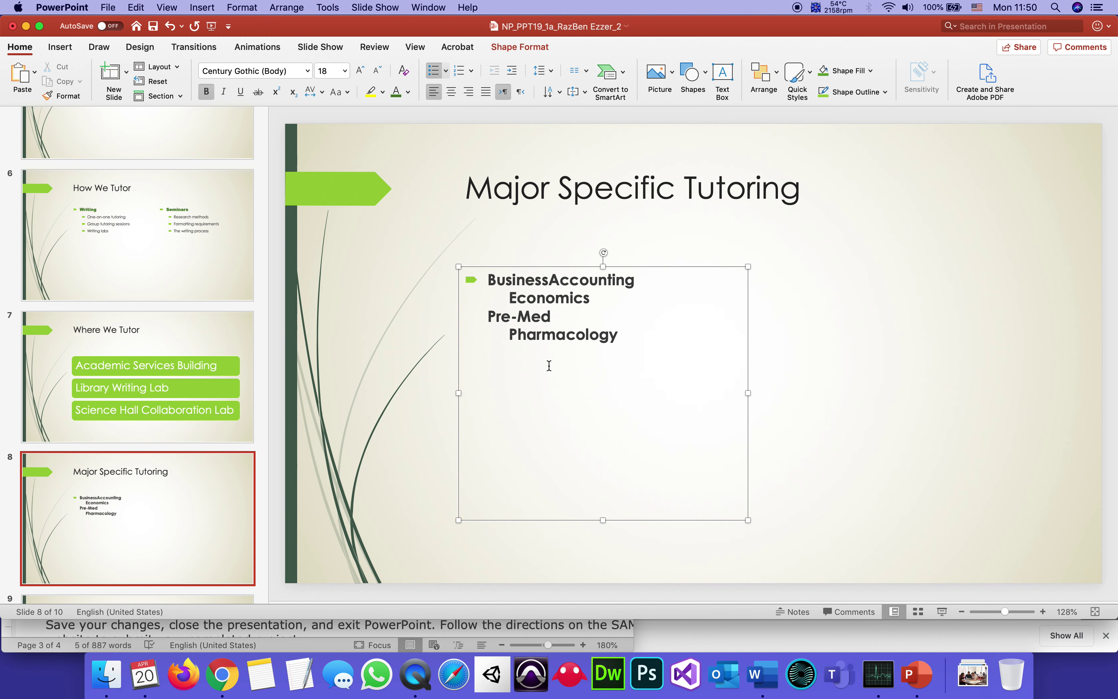
key(Return)
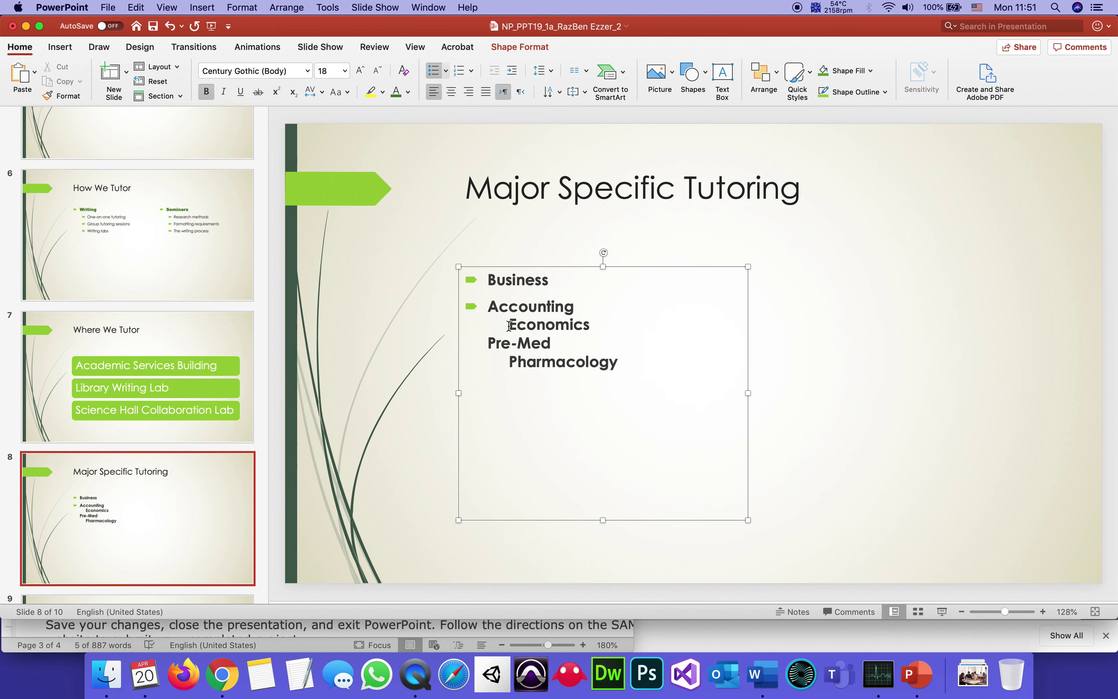
key(BackSpace)
key(BackSpace)
key(BackSpace)
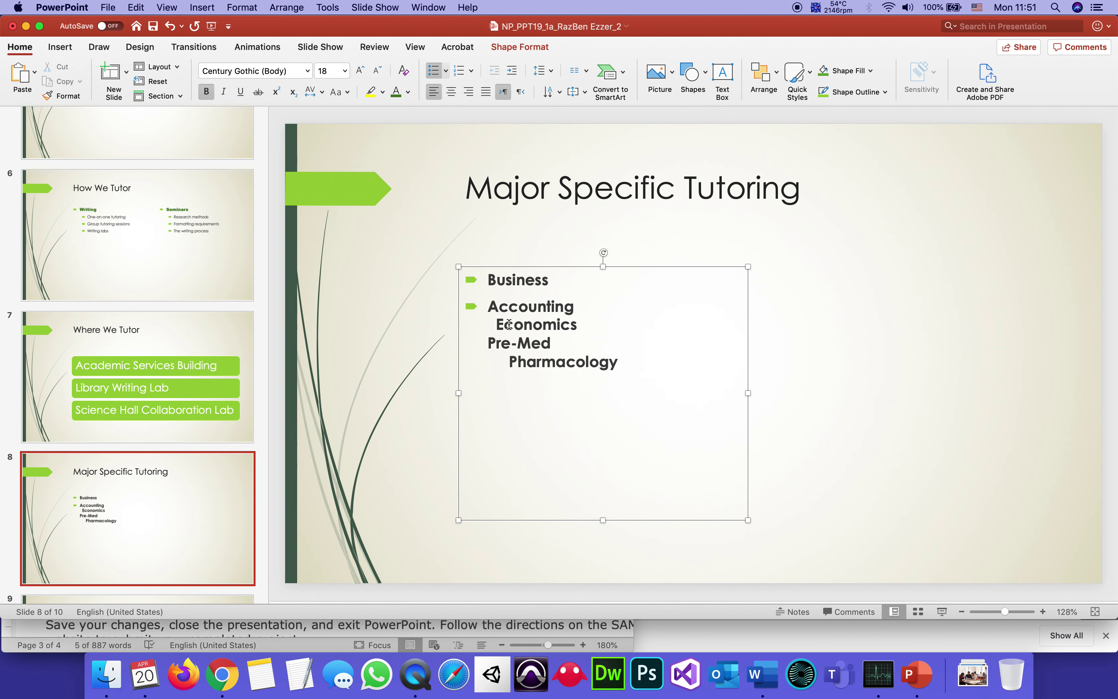
key(BackSpace)
key(BackSpace)
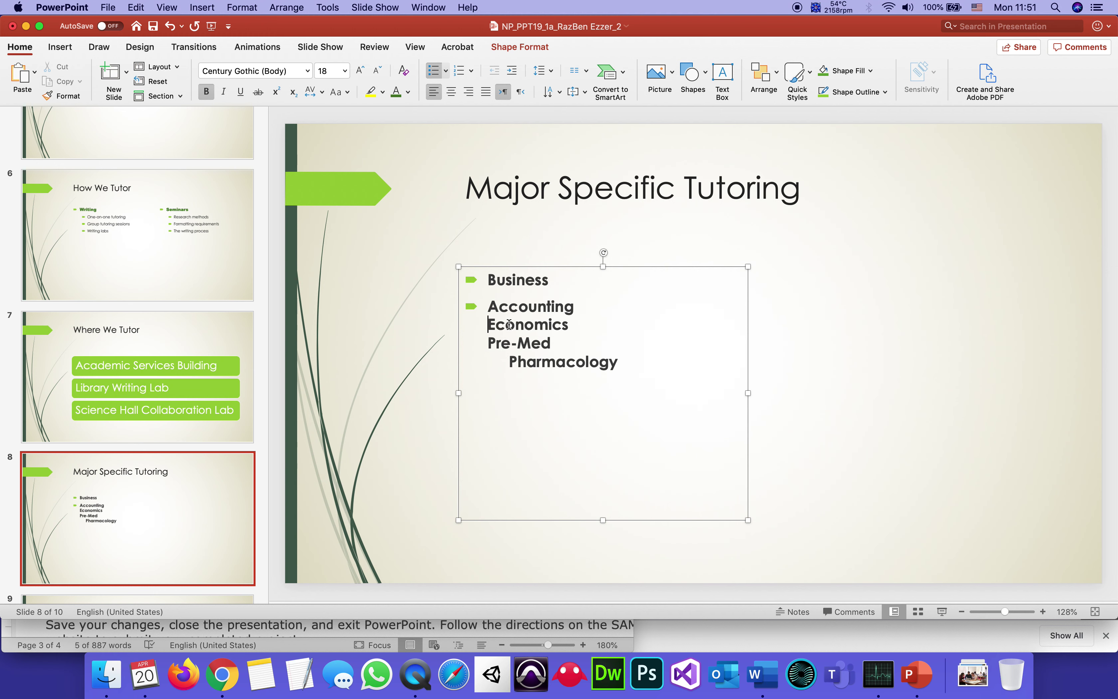
key(BackSpace)
key(Return)
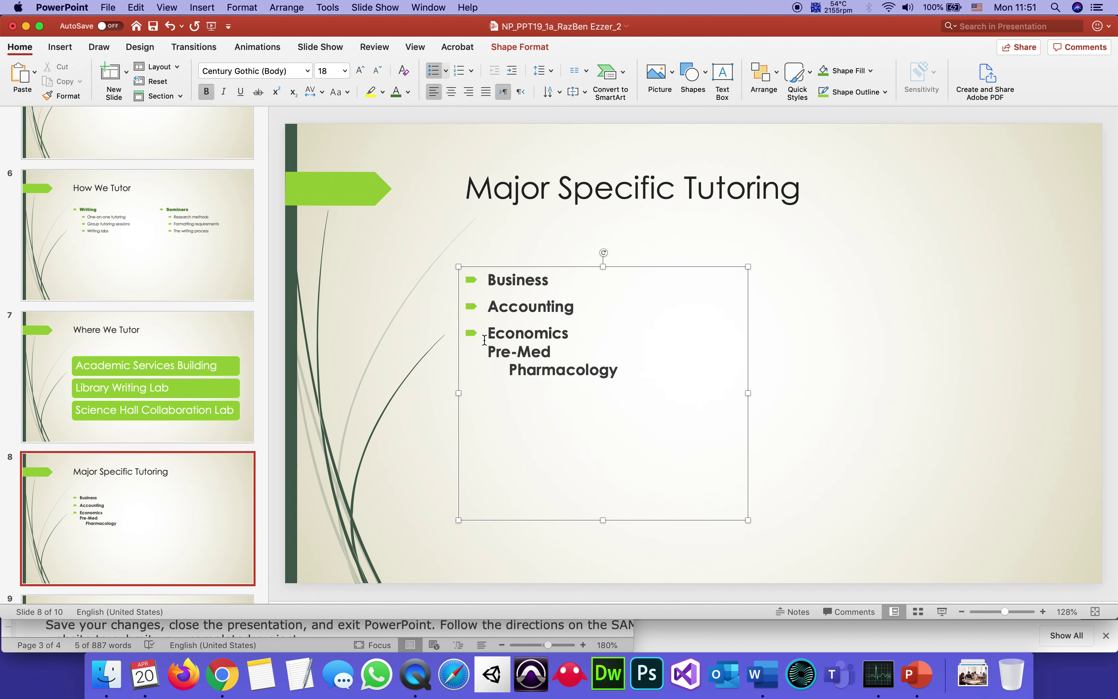
Give Pre-Med and Pharmacology their own bullet lines, completing the five-item list.
click(487, 352)
key(BackSpace)
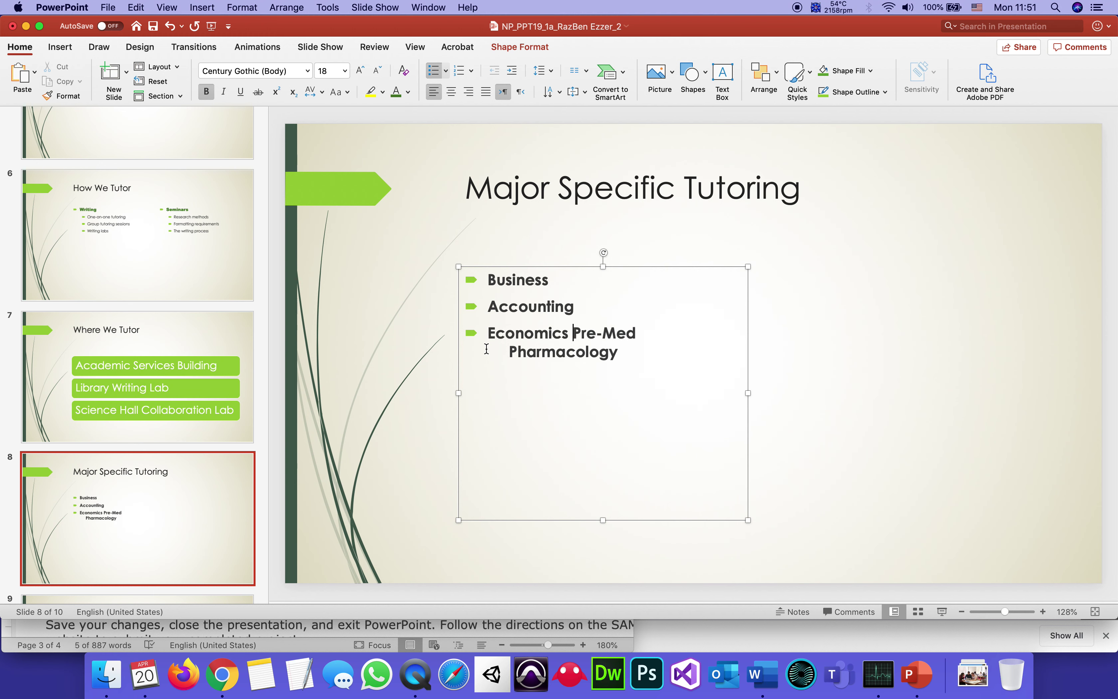
key(Return)
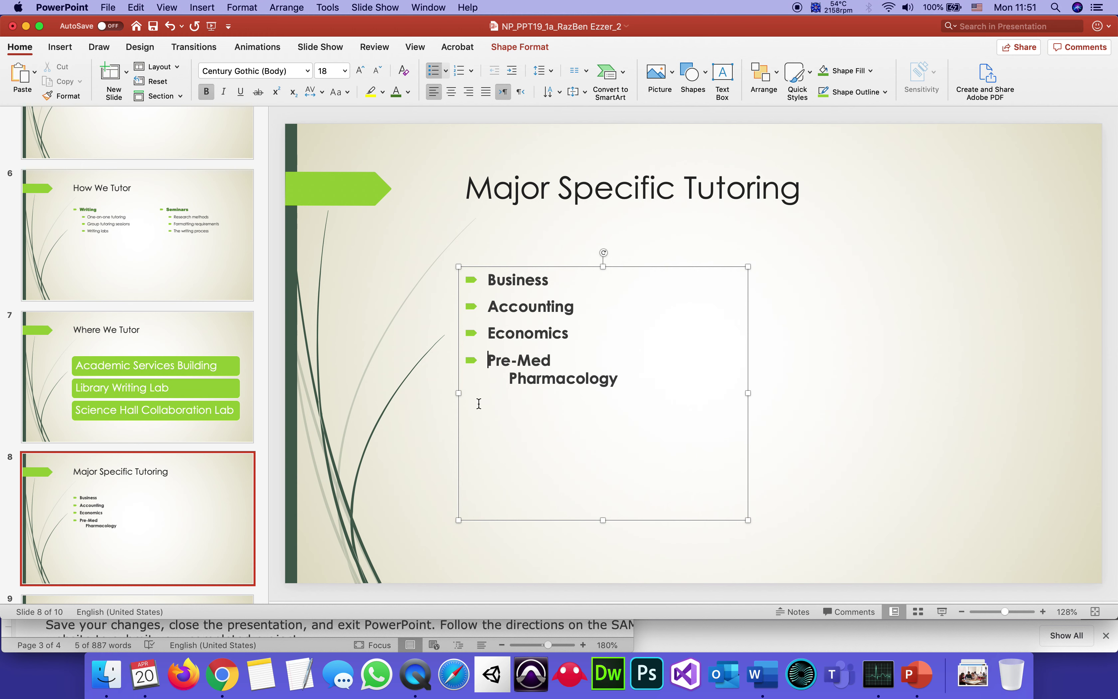
click(510, 378)
key(BackSpace)
key(BackSpace)
key(BackSpace)
key(BackSpace)
key(BackSpace)
key(BackSpace)
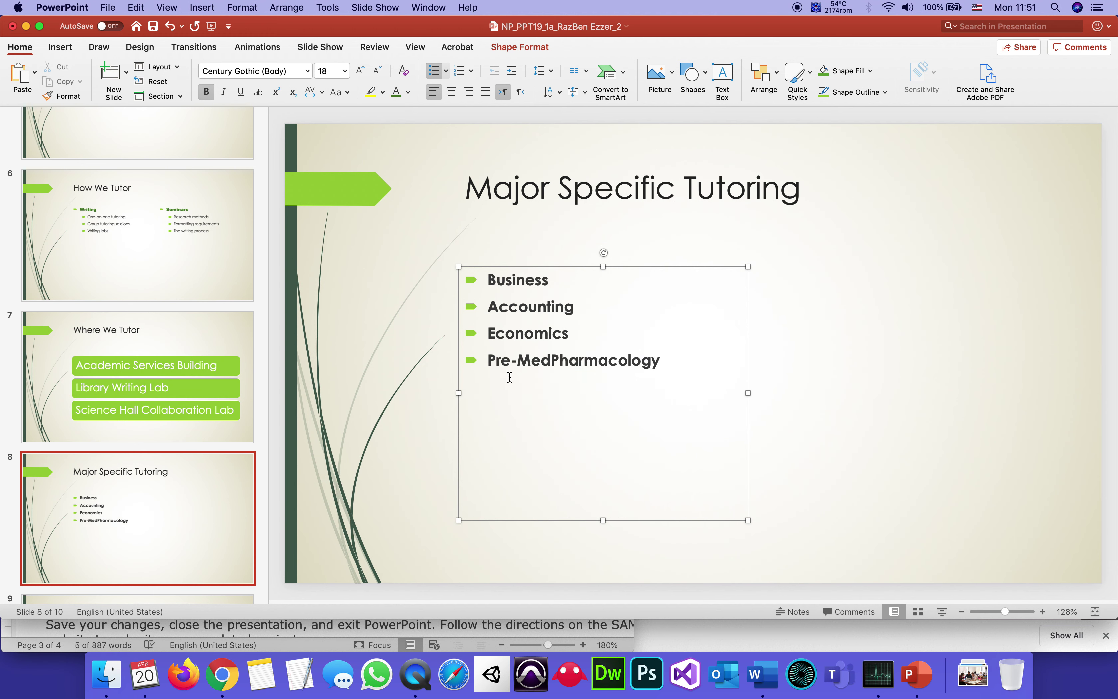
key(Return)
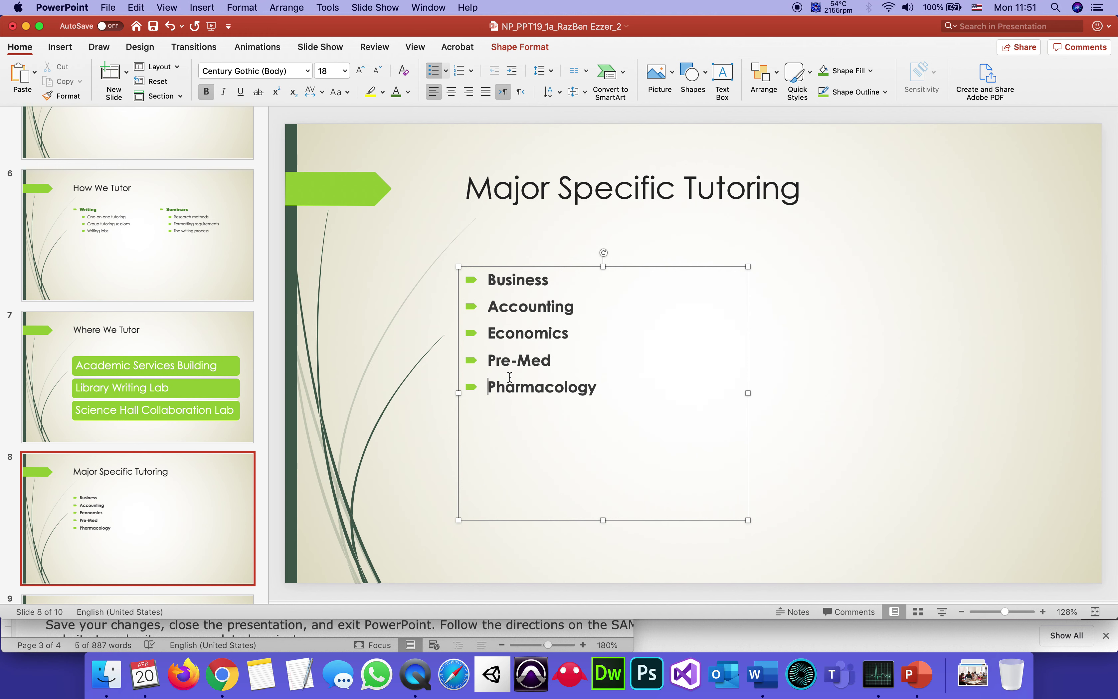
drag(597, 388, 479, 284)
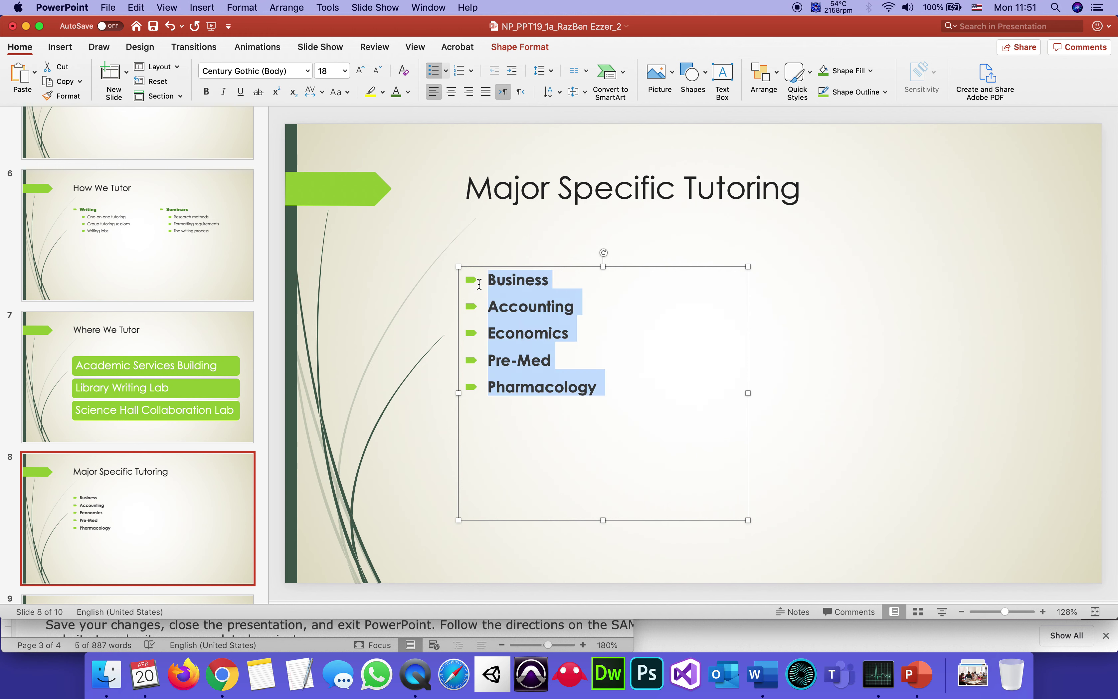
click(603, 391)
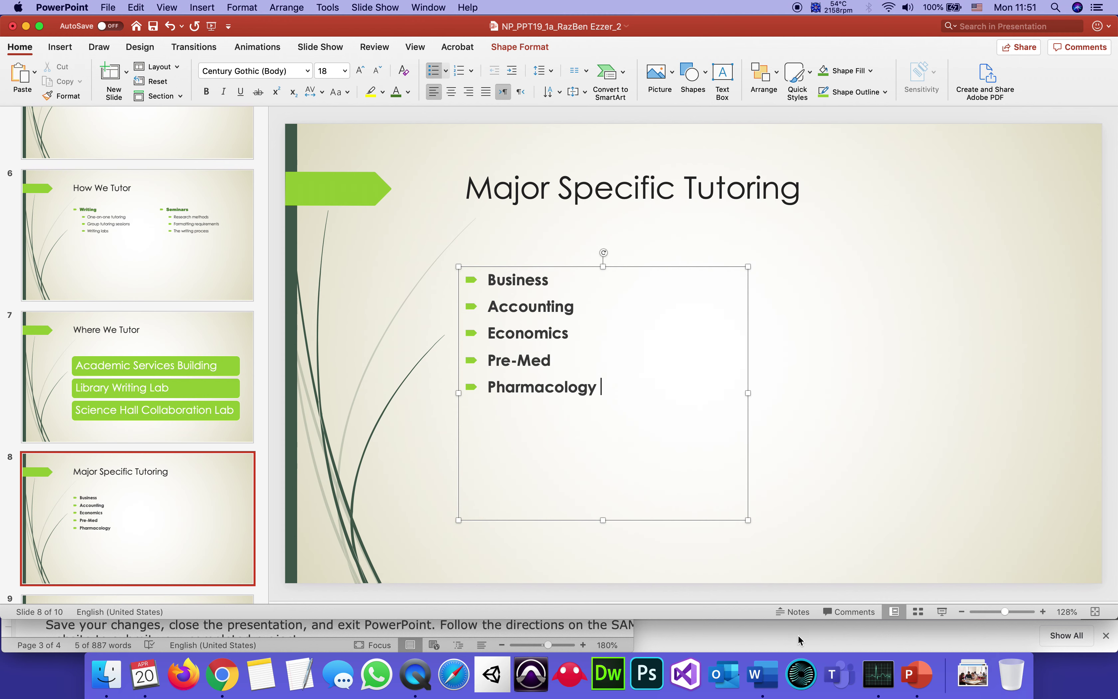
click(762, 675)
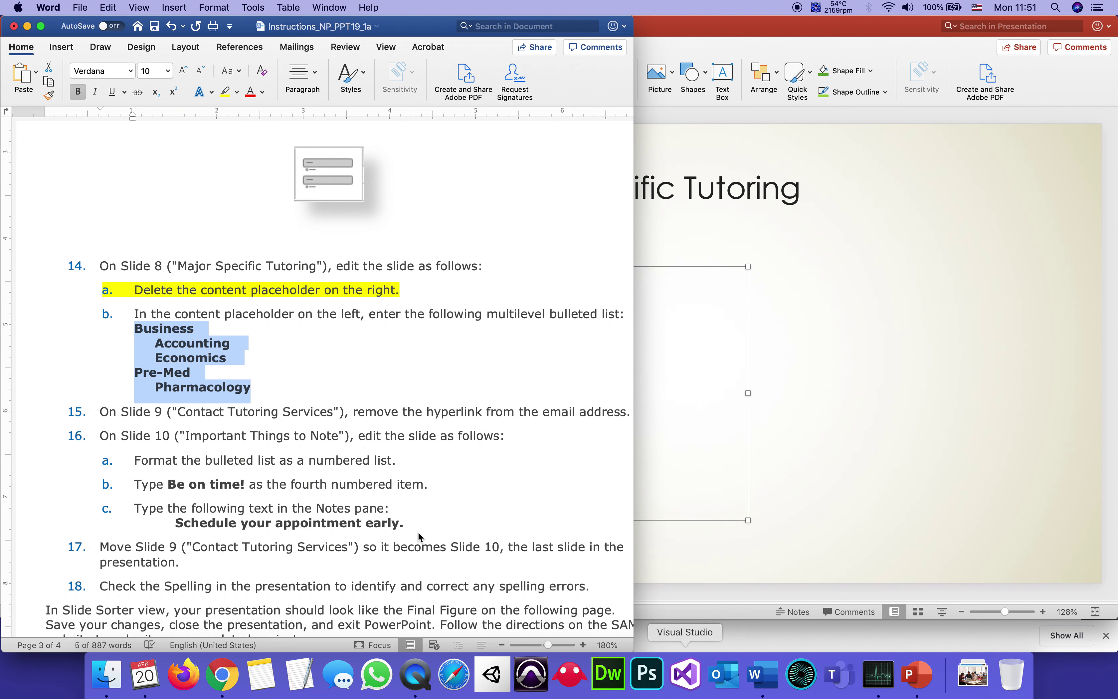
Compare the step 14 list with slide 8's five bullets, then return to PowerPoint.
click(254, 362)
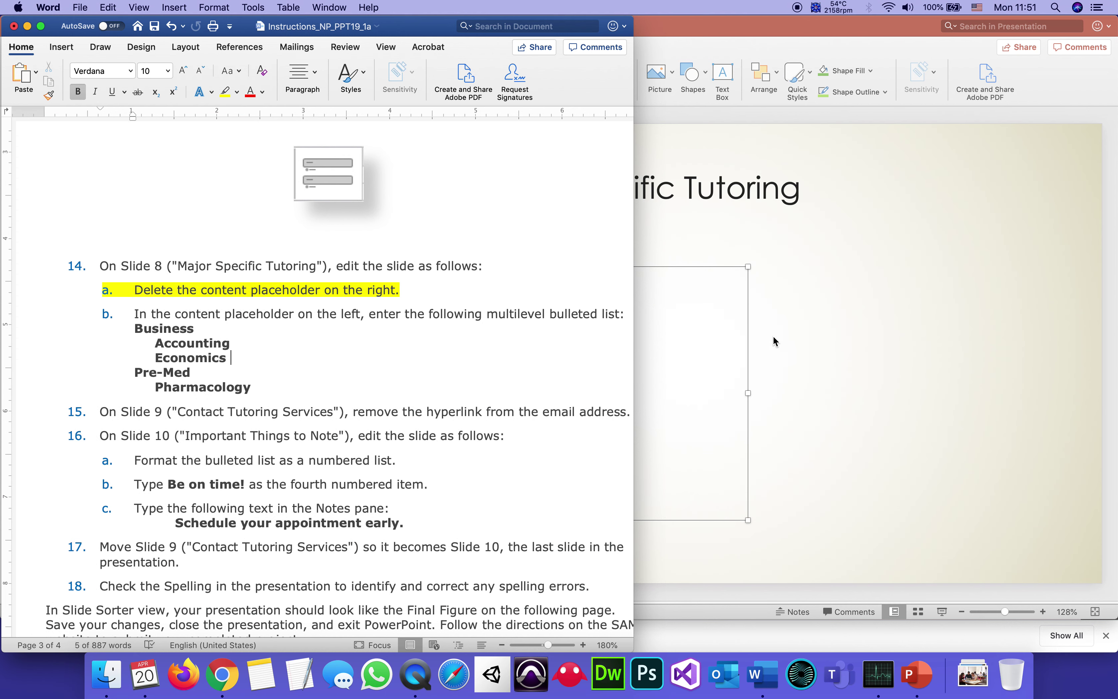
click(704, 342)
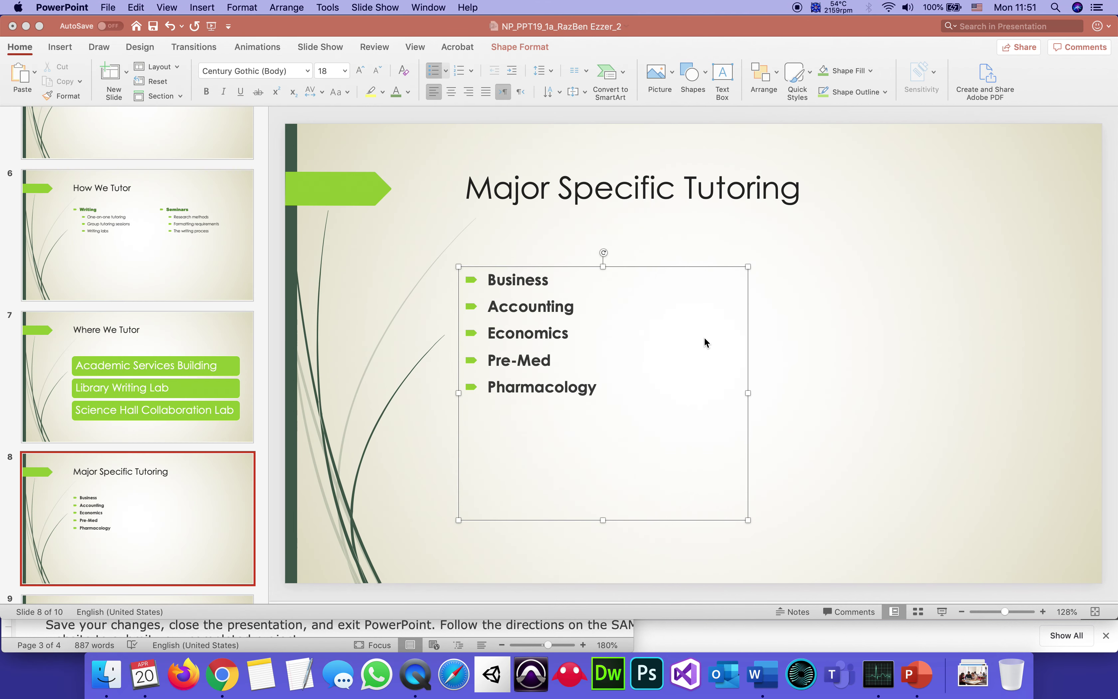
Indent Accounting and Economics as sub-bullets under Business.
click(592, 331)
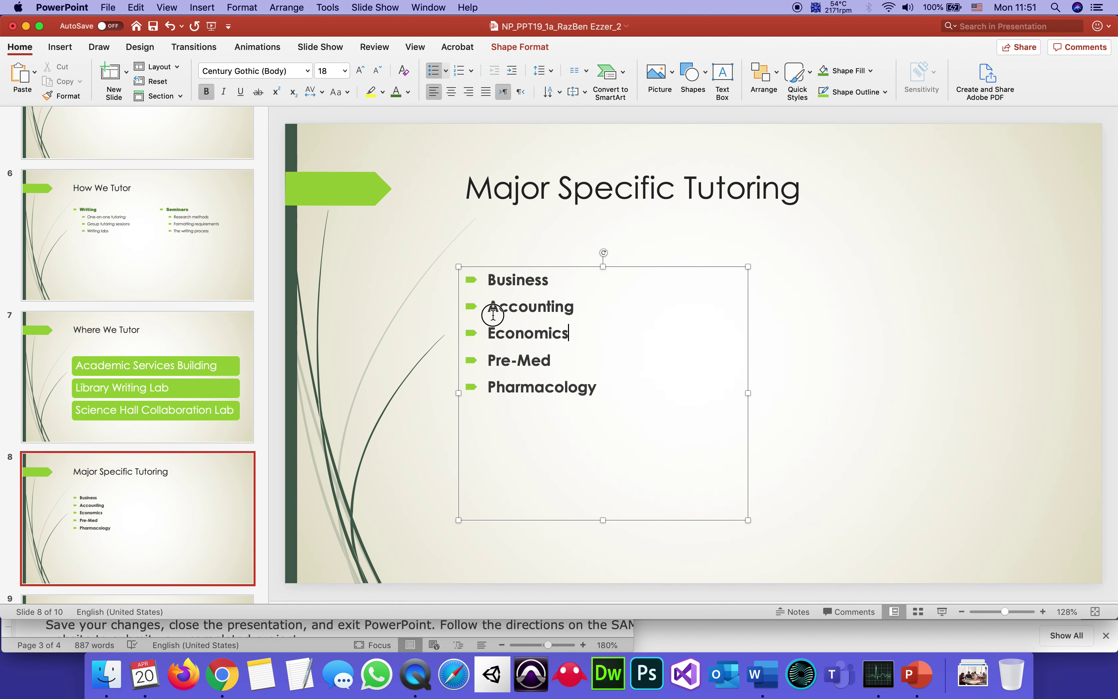
shift+click(491, 313)
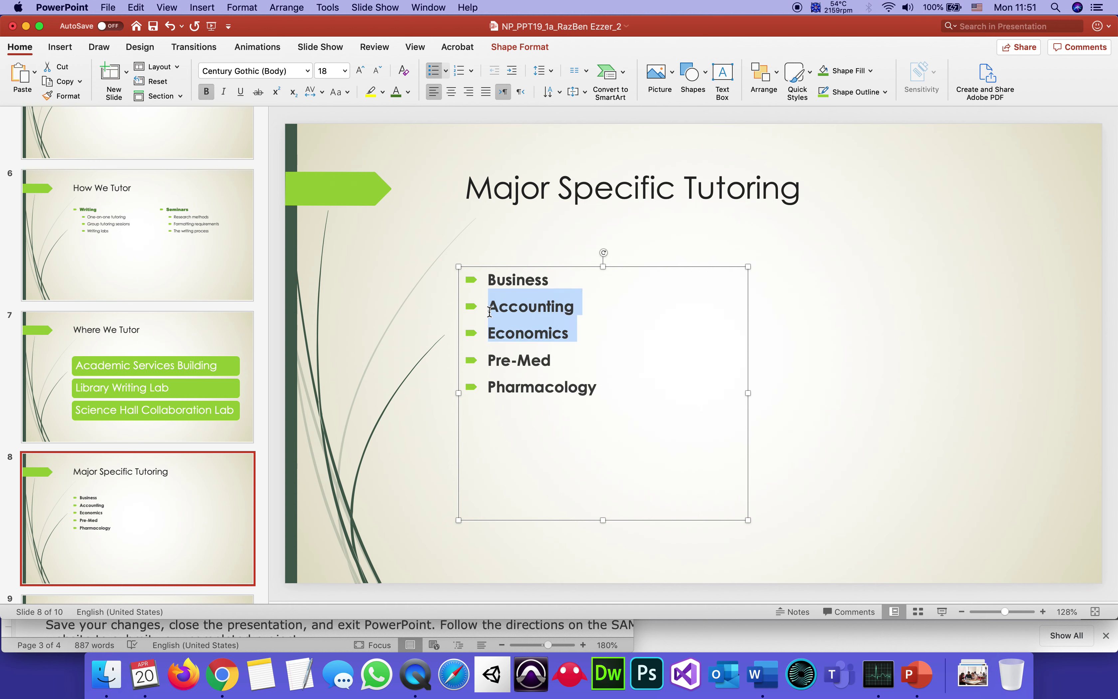
click(512, 73)
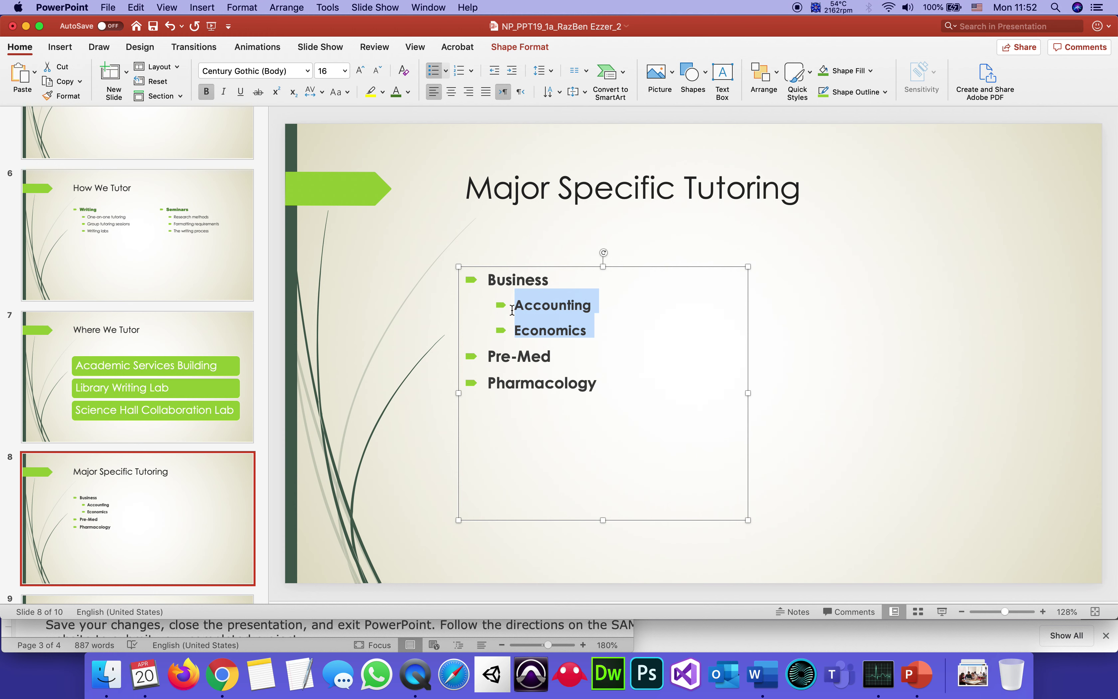
Indent Pharmacology under Pre-Med and save the presentation.
click(580, 393)
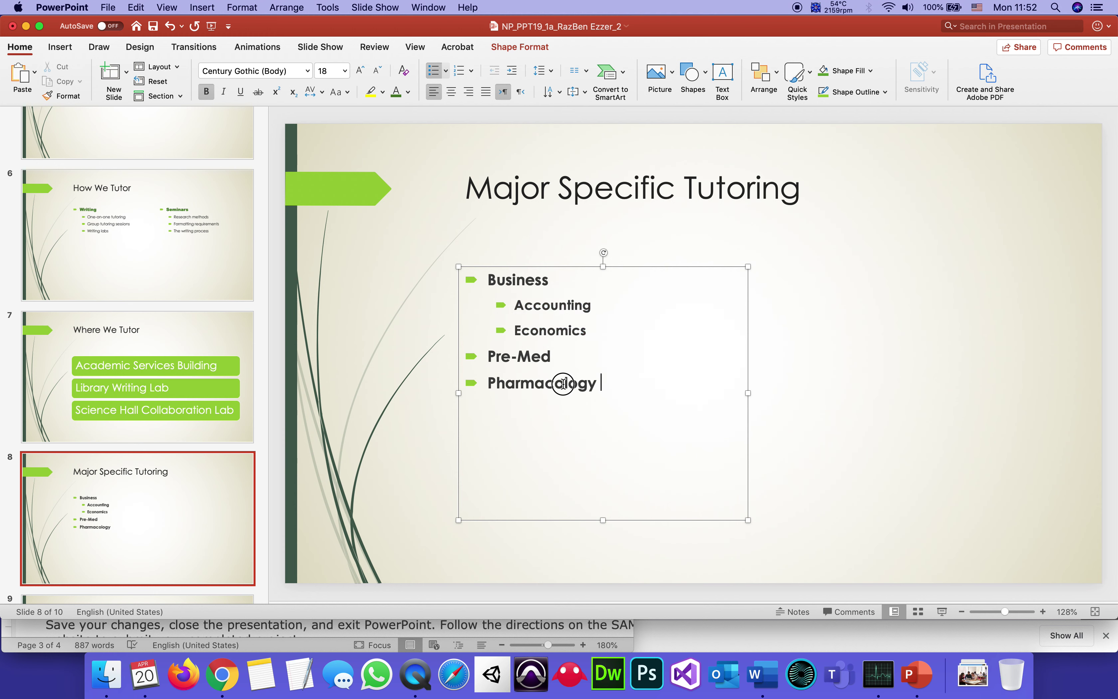
drag(563, 384, 492, 386)
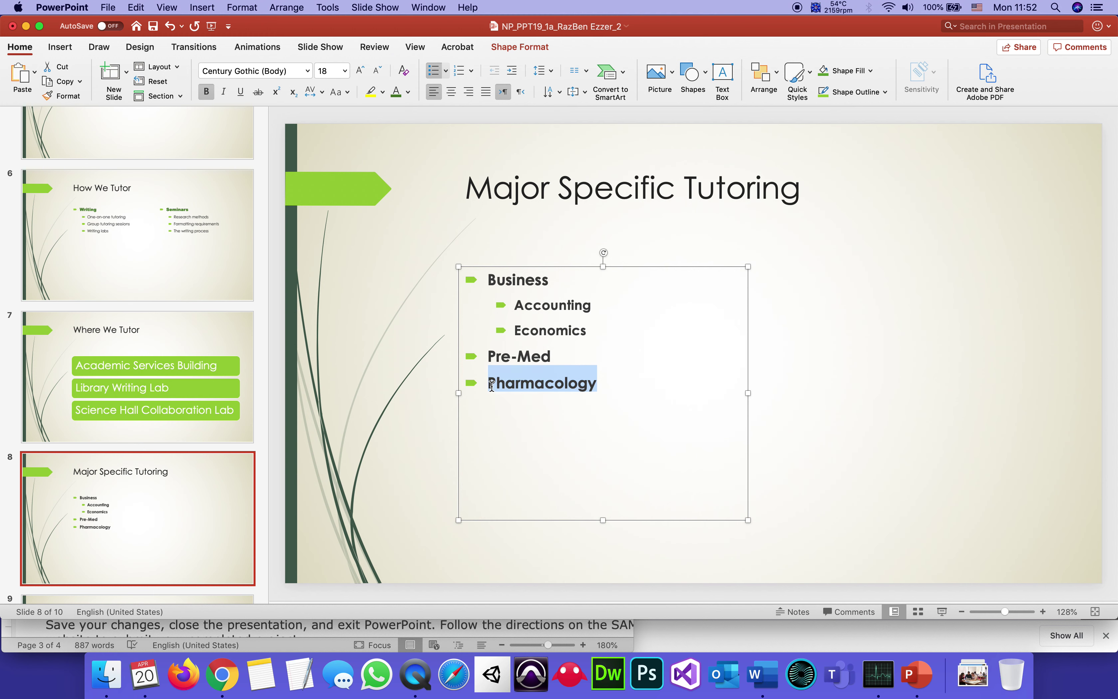
click(511, 71)
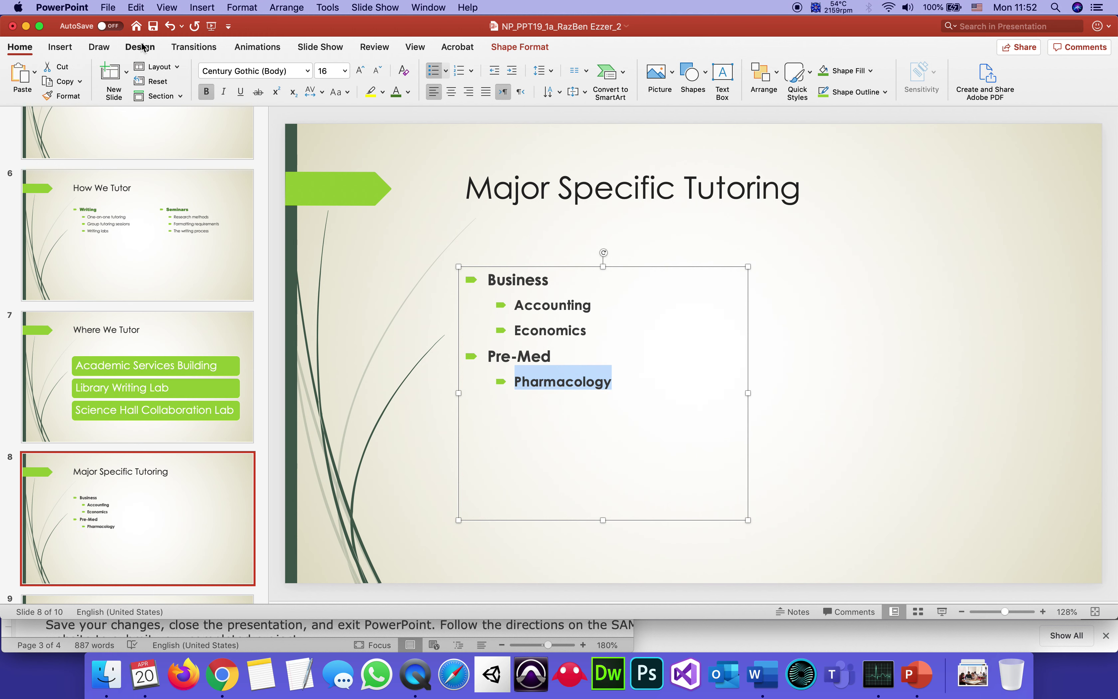
click(154, 26)
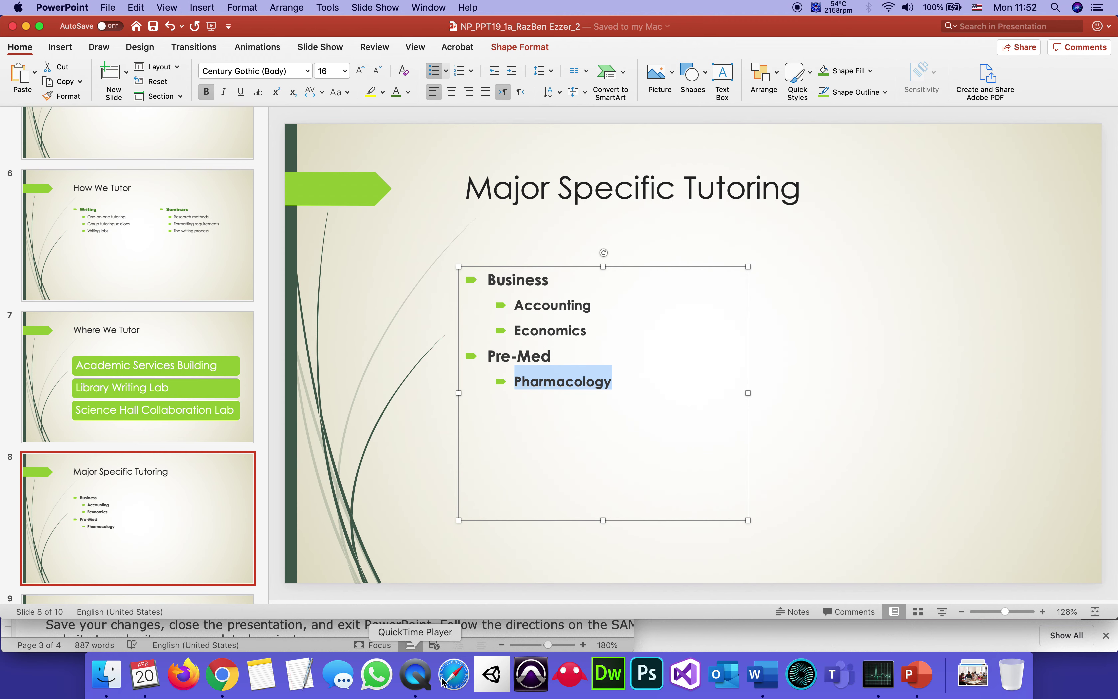
click(763, 675)
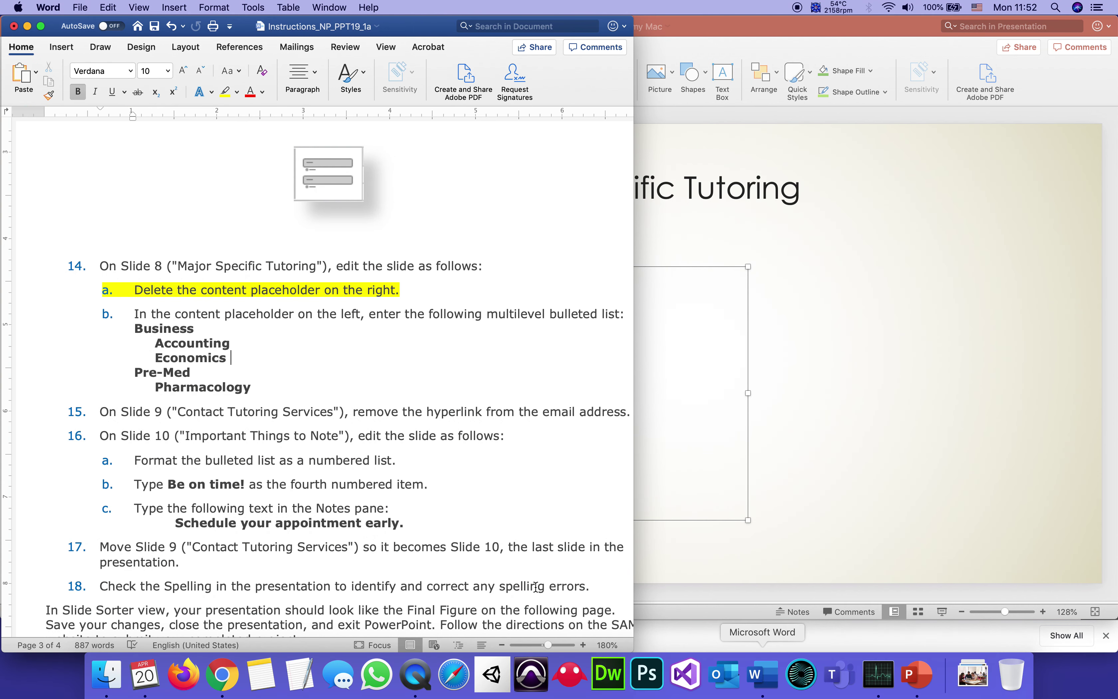
Highlight instruction 14b and its list in yellow as done.
click(244, 411)
drag(258, 388, 136, 315)
click(226, 92)
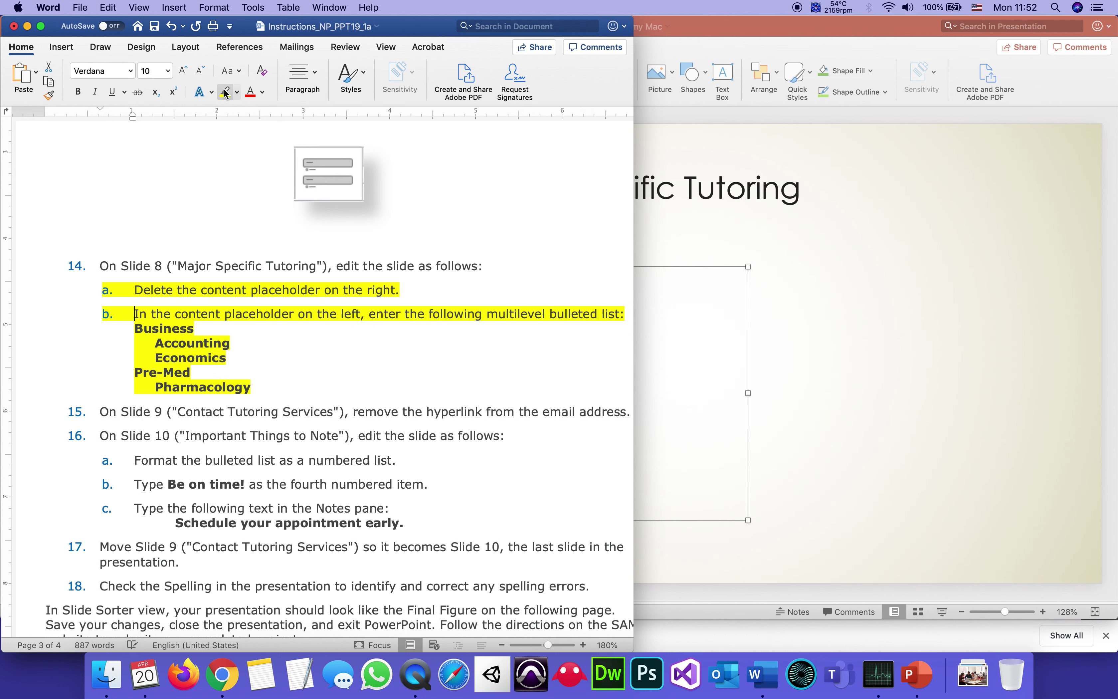
scroll(396, 402, down, 5)
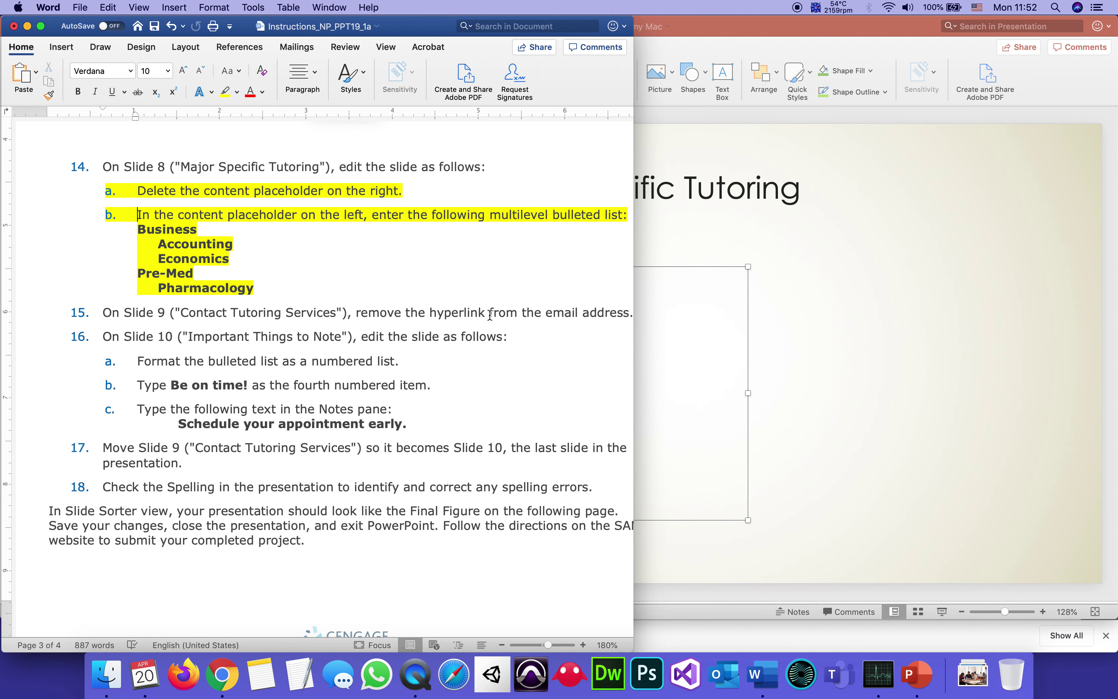
click(870, 345)
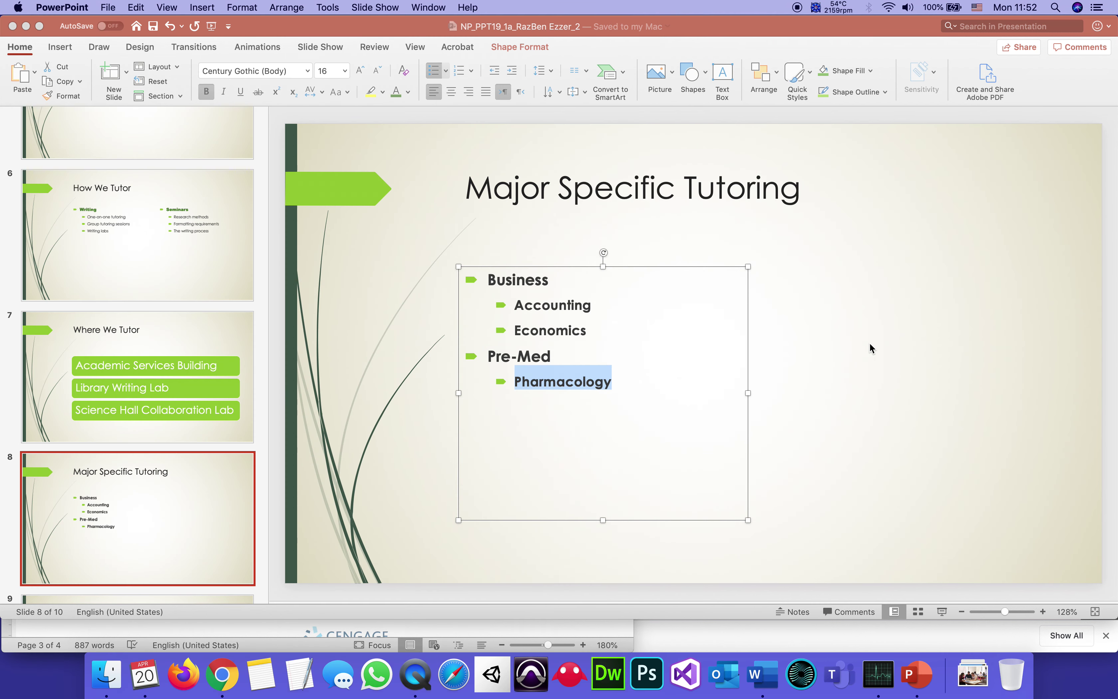
Open slide 9, Contact Tutoring Services, and click into its phone and e-mail details.
scroll(167, 456, down, 3)
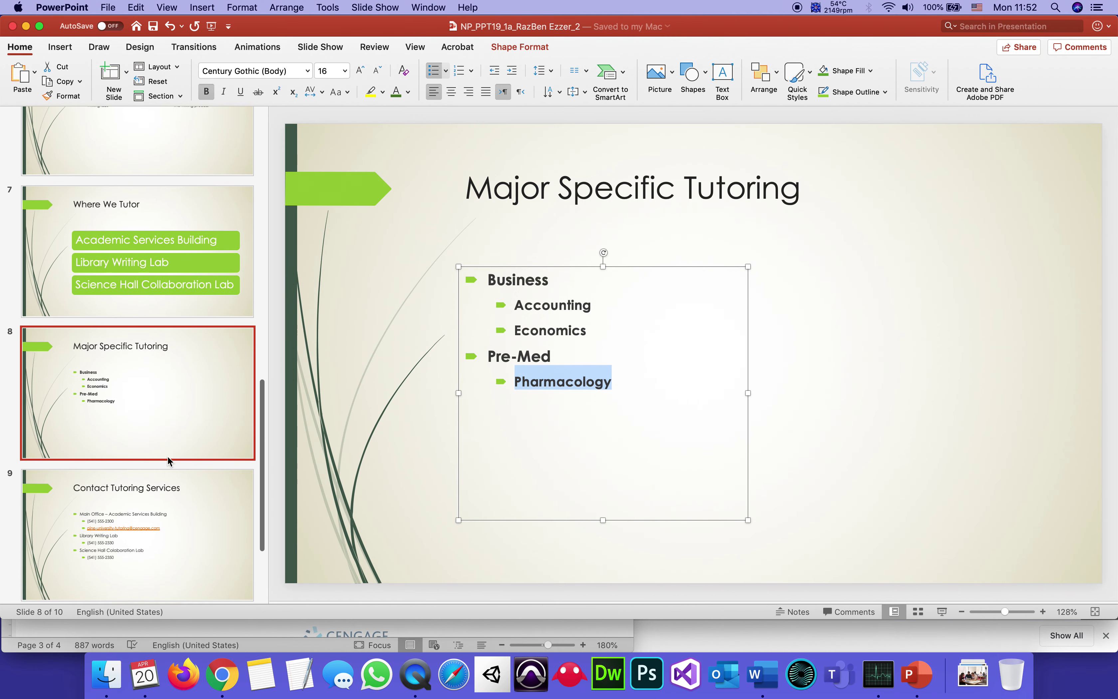
click(204, 524)
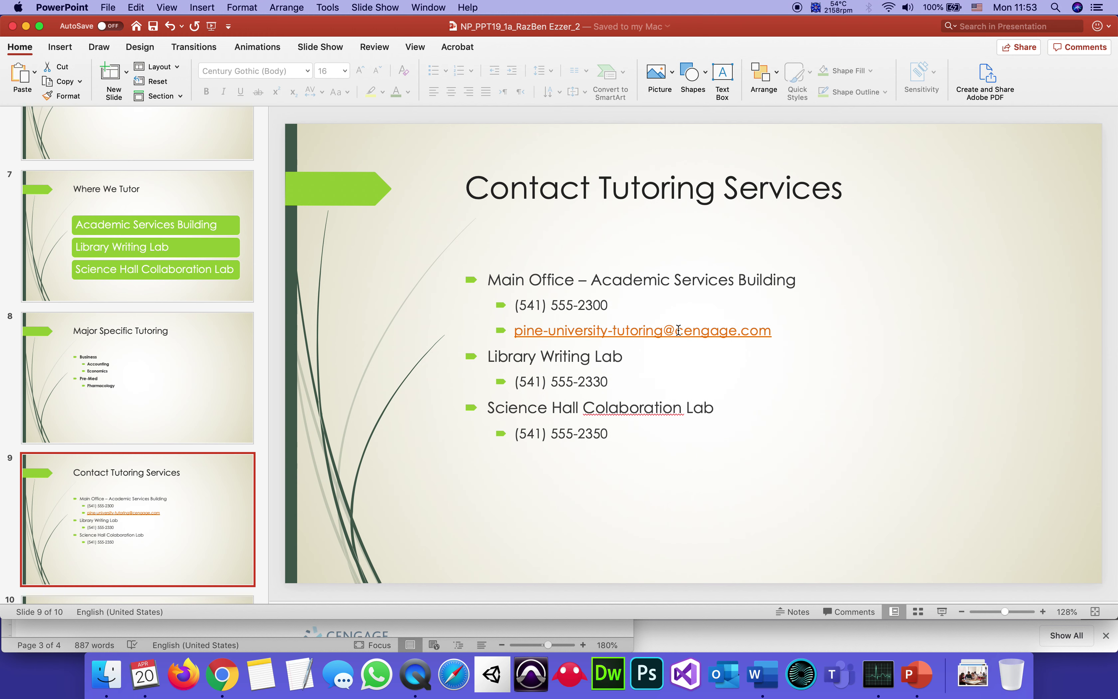
click(637, 331)
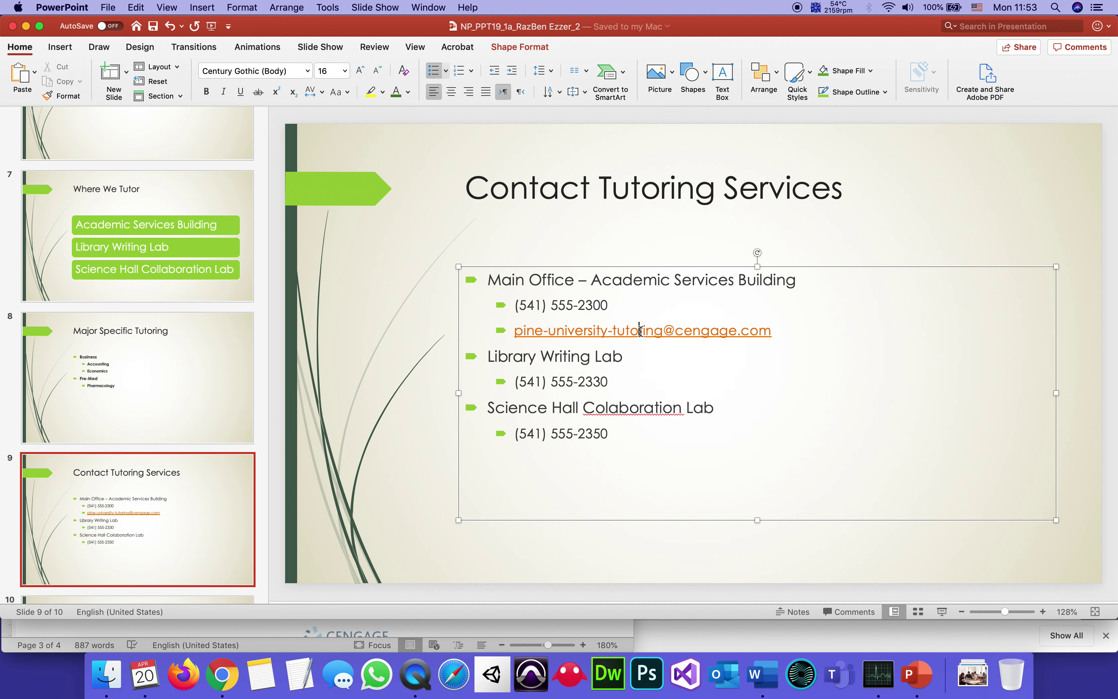
Remove the hyperlink from the slide 9 email address via Edit Hyperlink, then undo it.
right_click(641, 330)
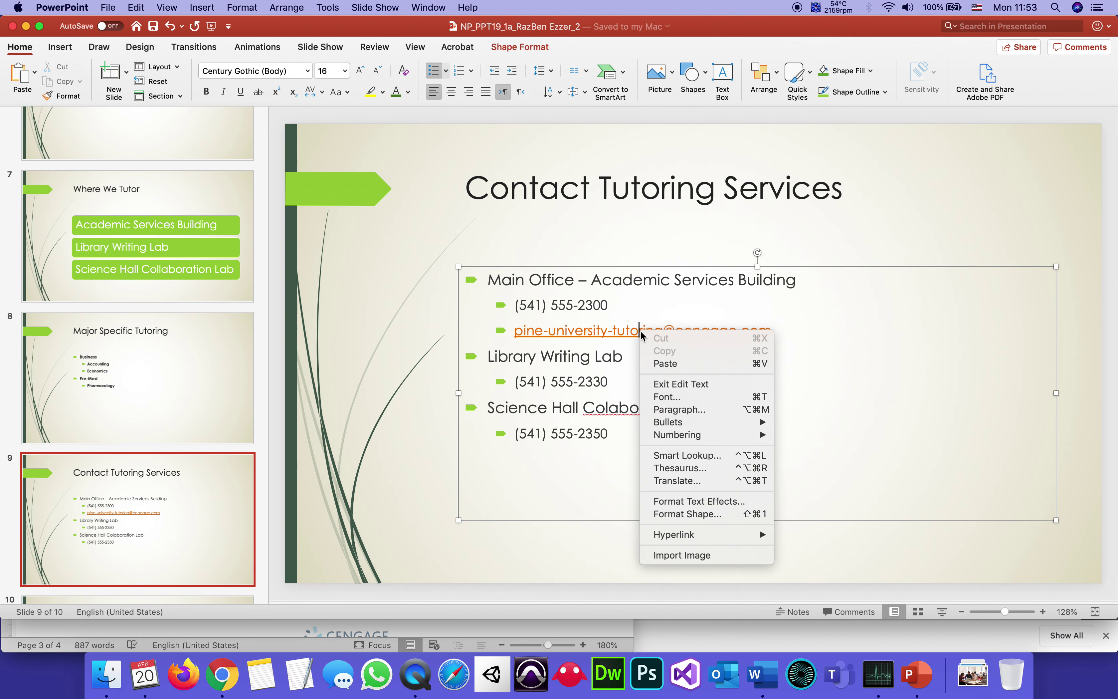
mouse_move(663, 537)
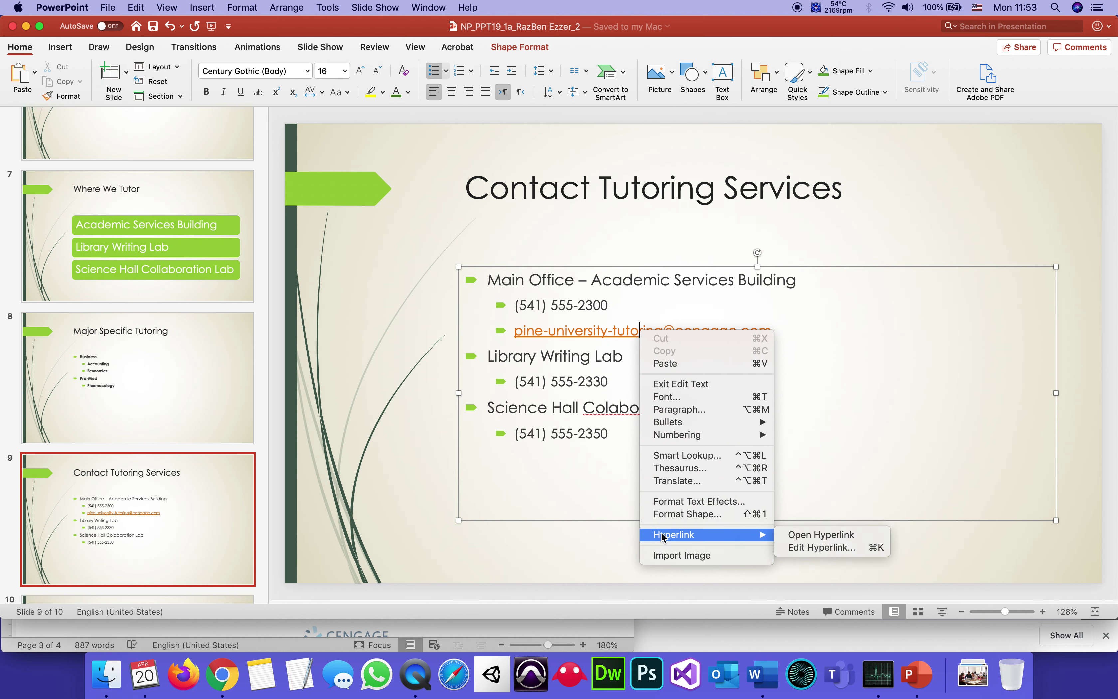
click(808, 548)
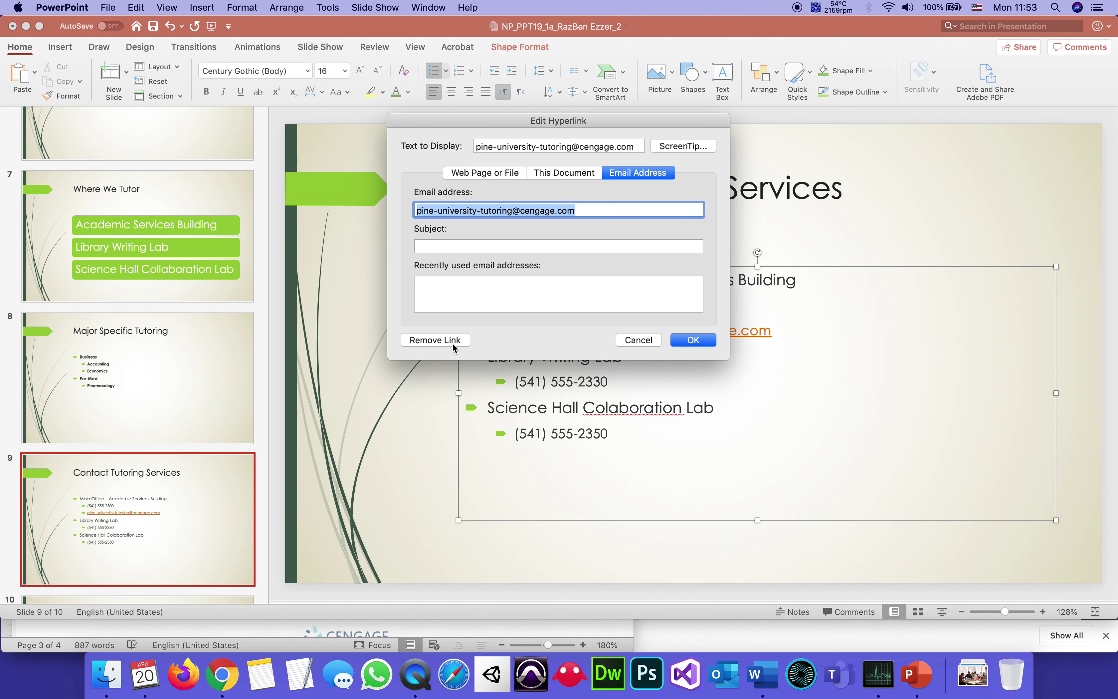
click(436, 340)
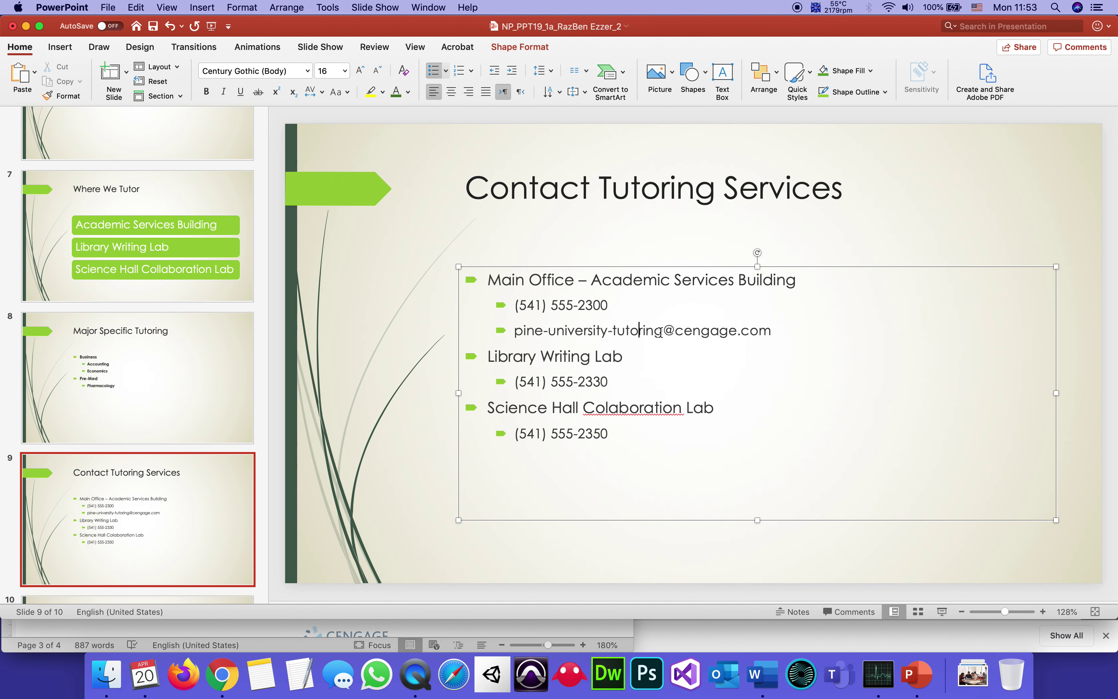
key(super+z)
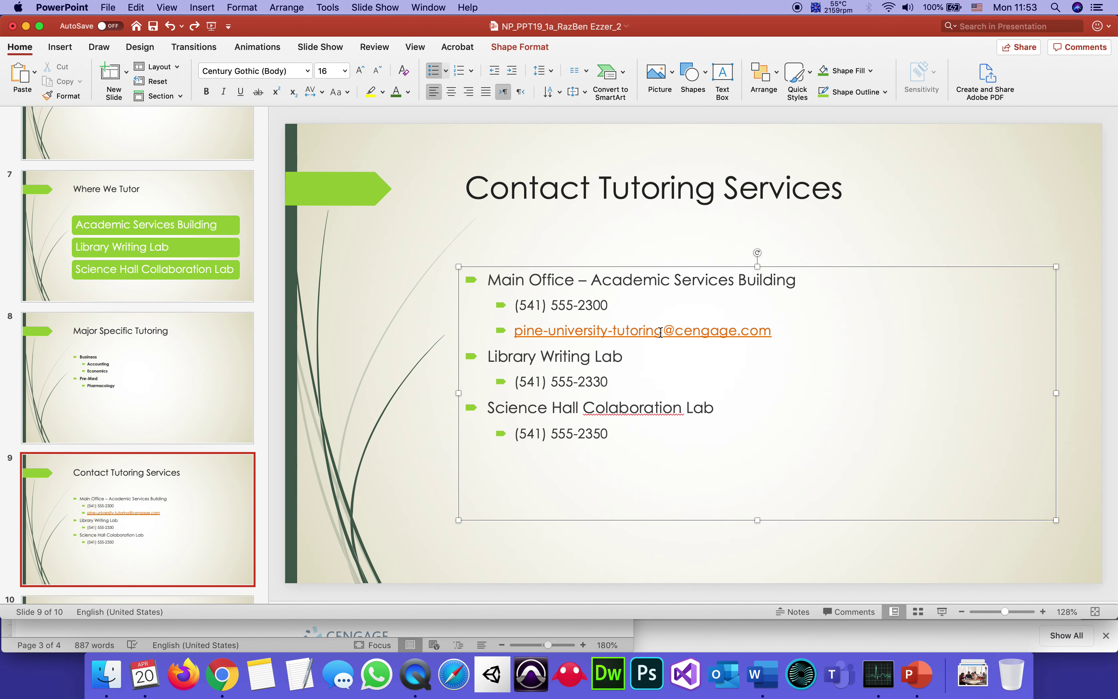
Remove the email address hyperlink again with Remove Link and save the presentation.
right_click(660, 333)
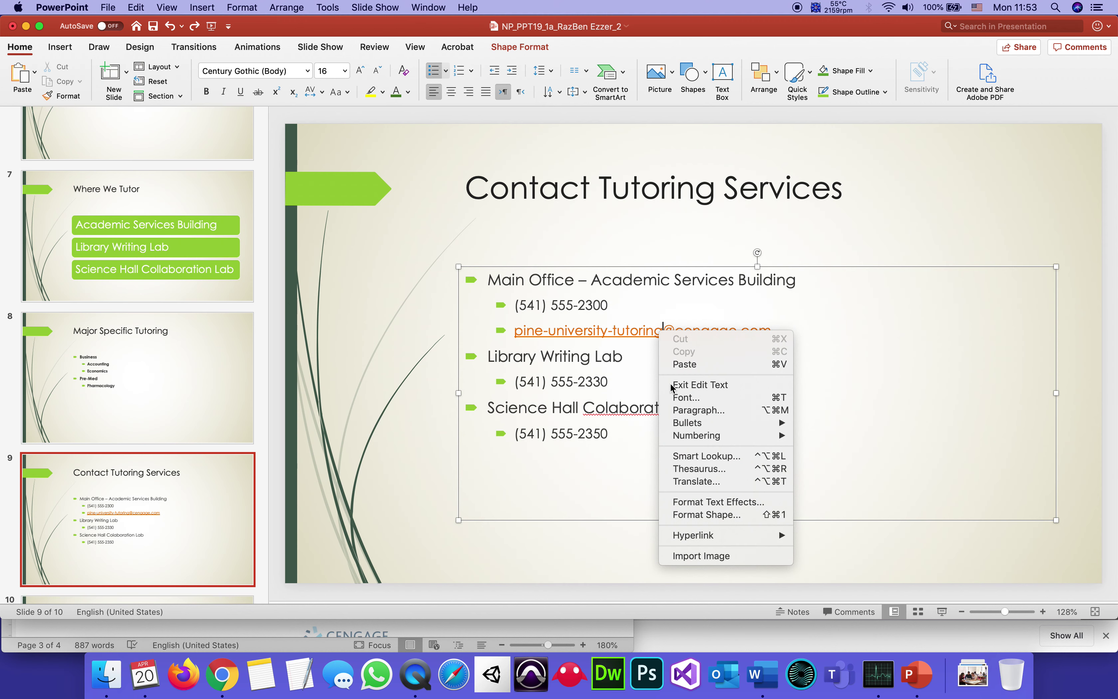
mouse_move(696, 536)
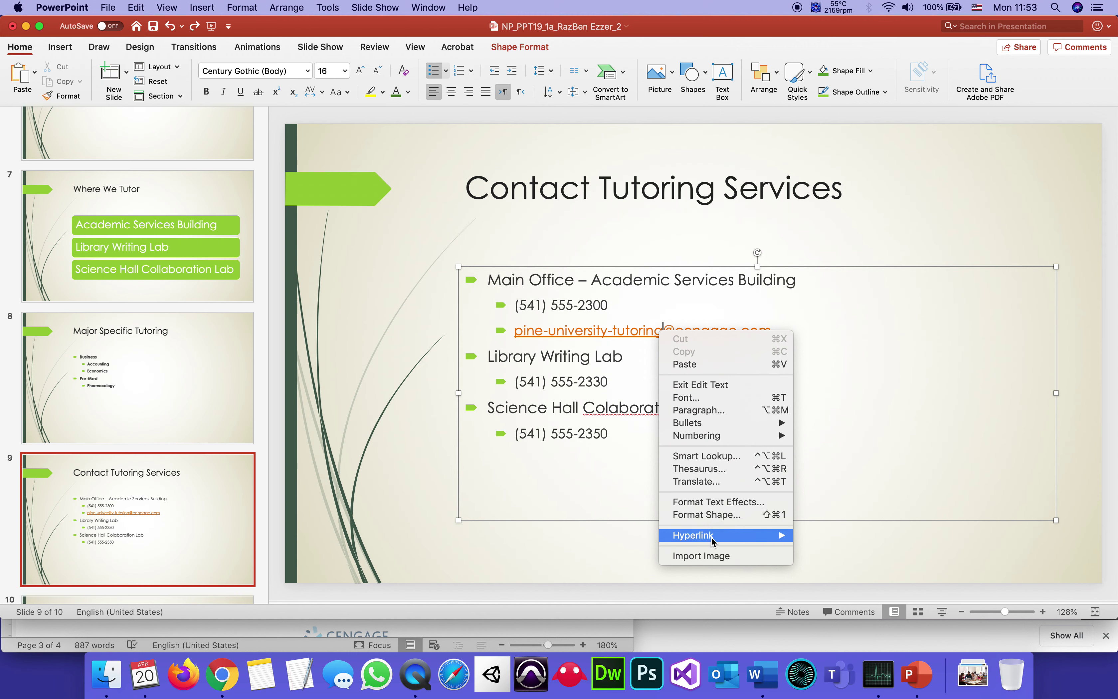
mouse_move(777, 535)
click(832, 548)
click(432, 342)
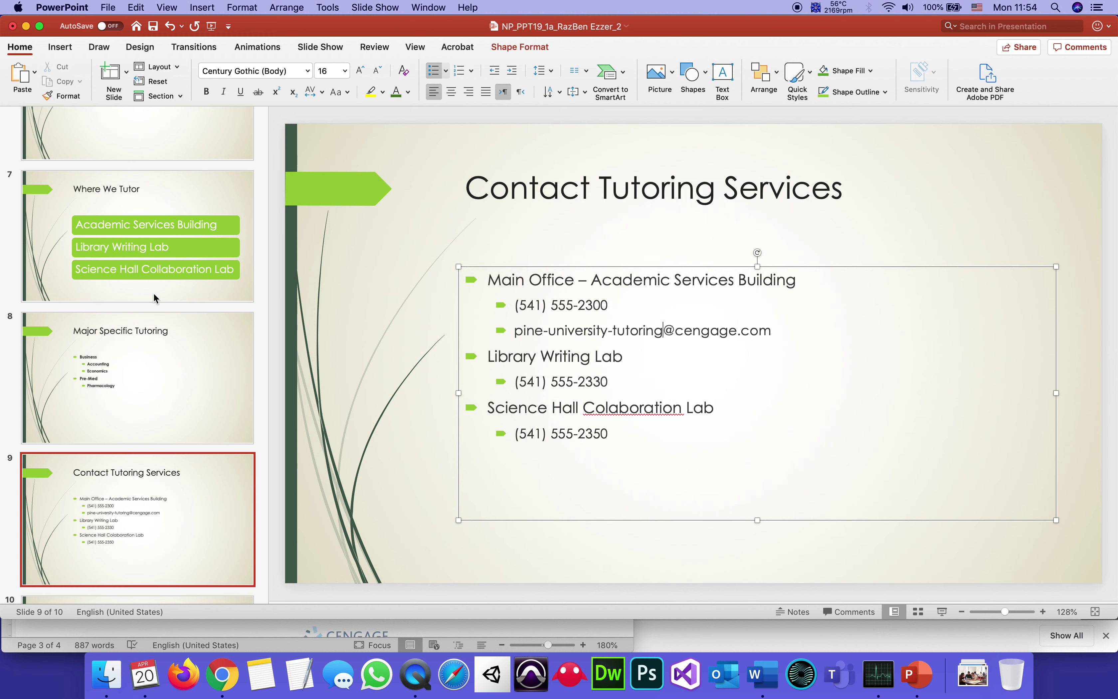
click(154, 27)
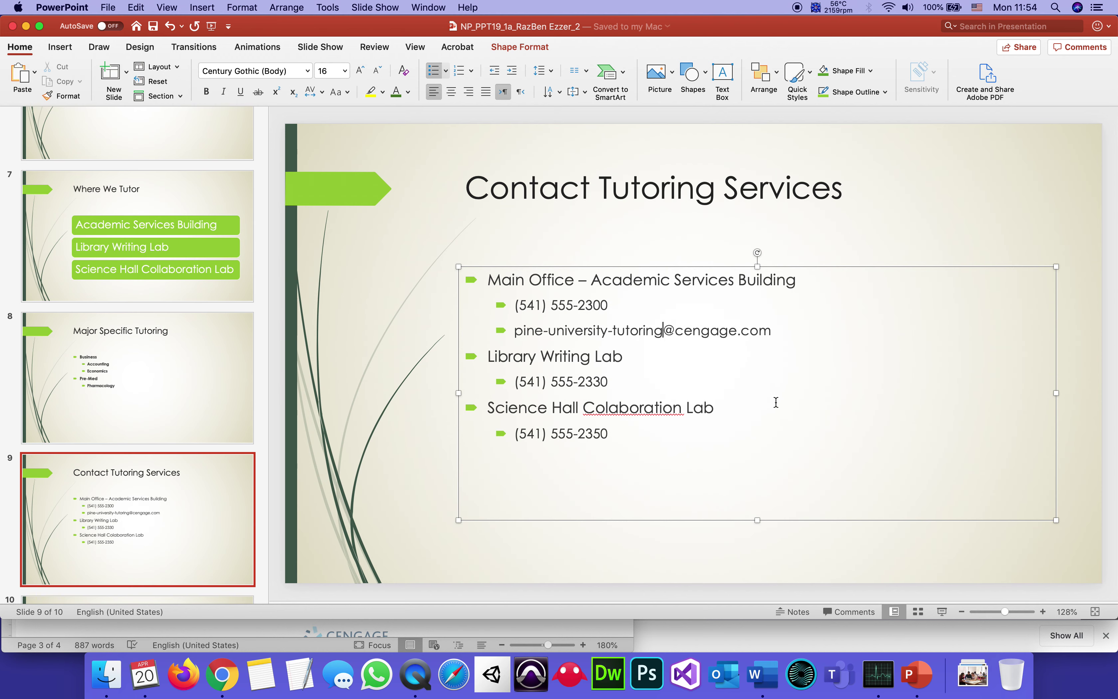
click(761, 677)
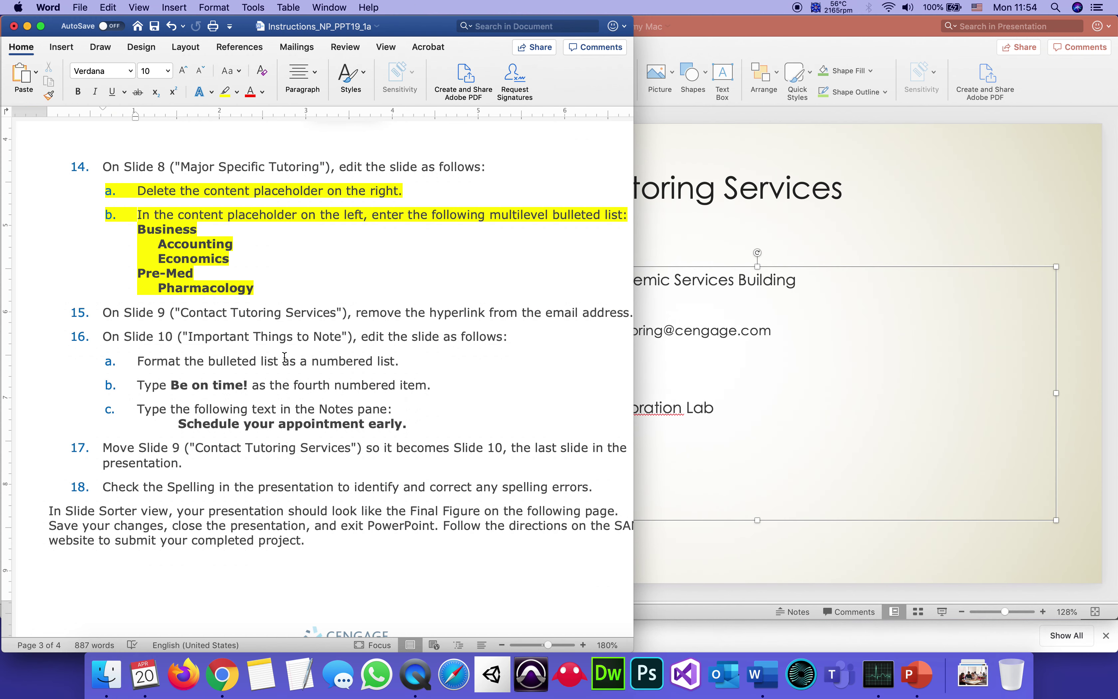
Highlight the line of instruction step 15 in yellow to mark it done.
click(583, 331)
drag(105, 304, 620, 331)
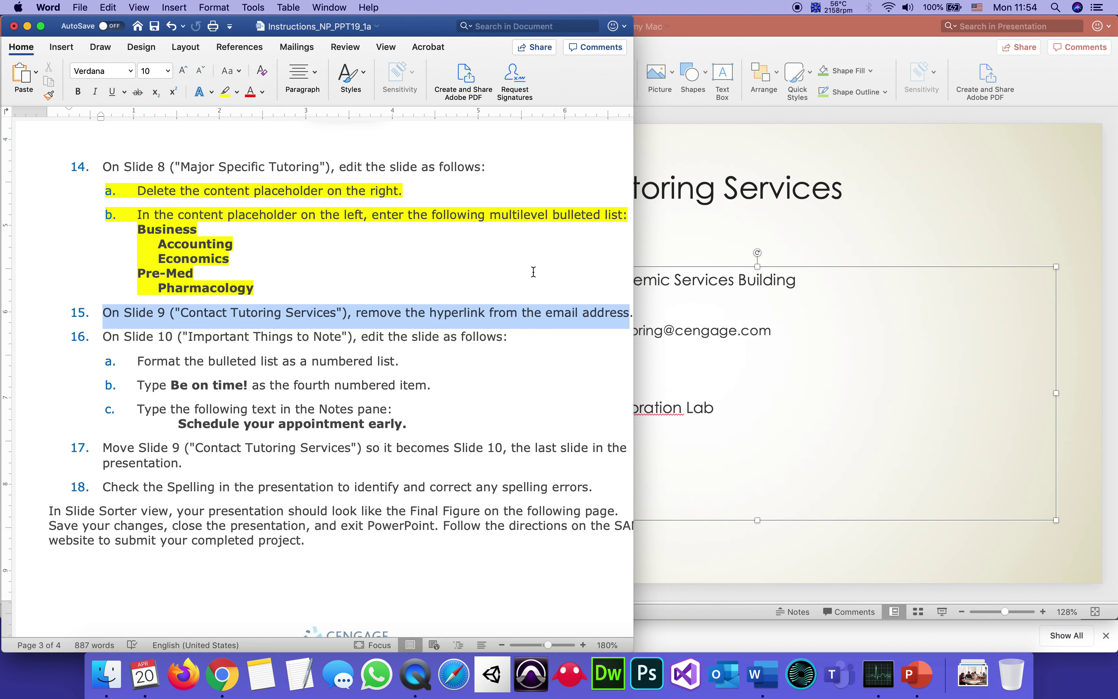
click(226, 95)
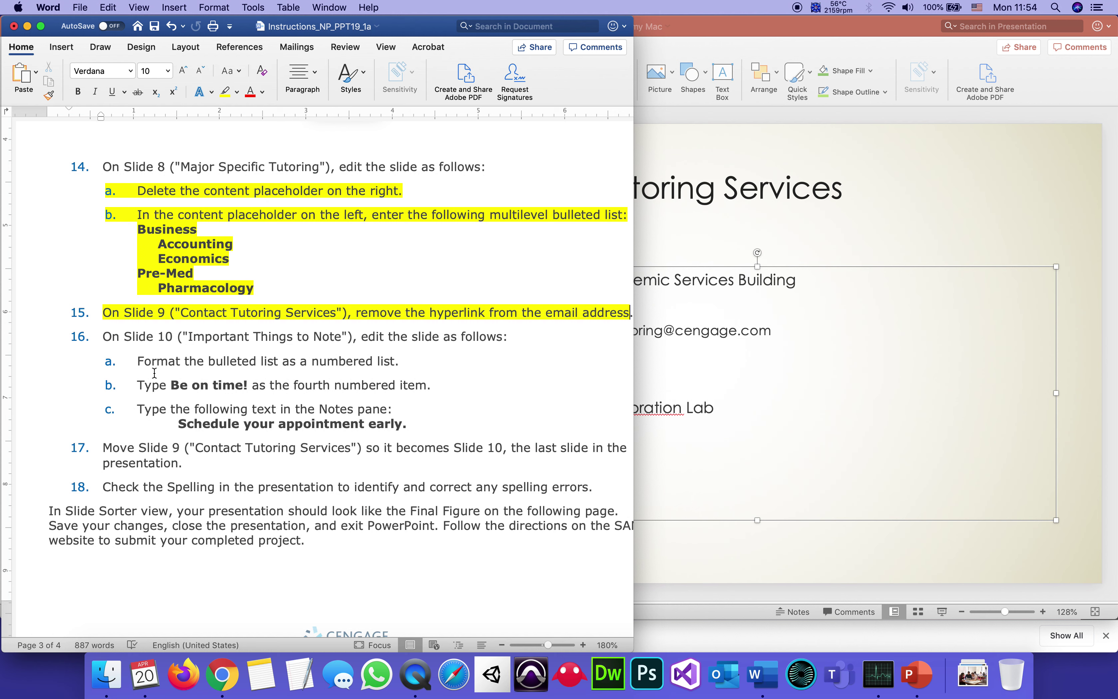
click(164, 376)
click(825, 456)
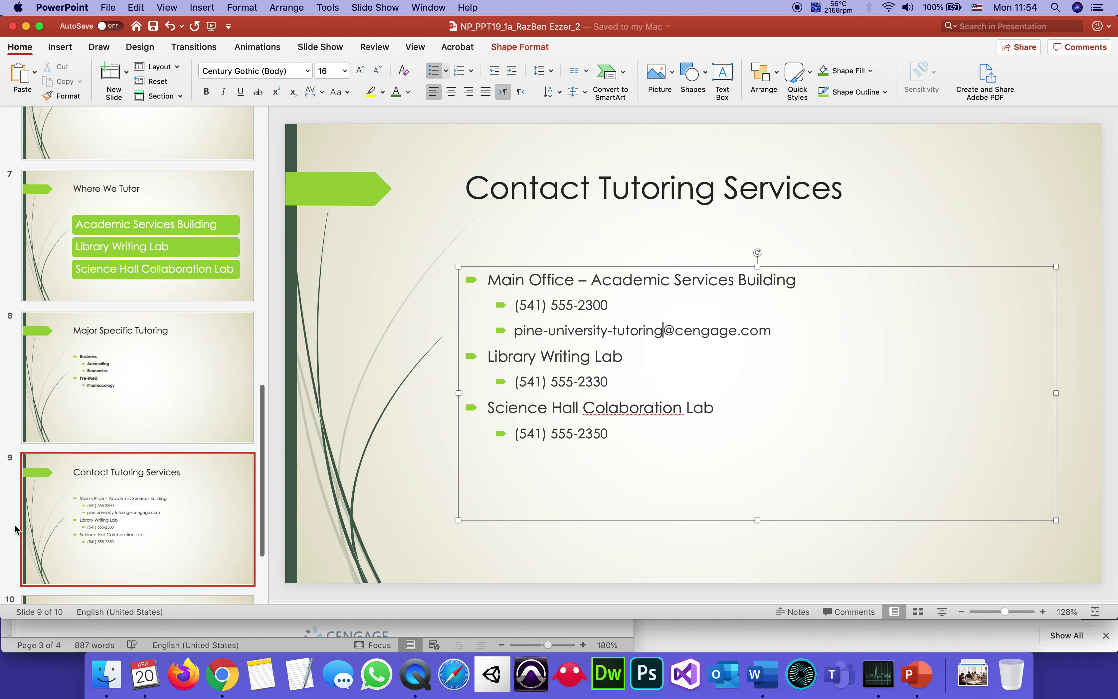
Go to slide 10, Important Things to Note, and check step 16a in the Word instructions.
scroll(15, 527, down, 5)
click(84, 508)
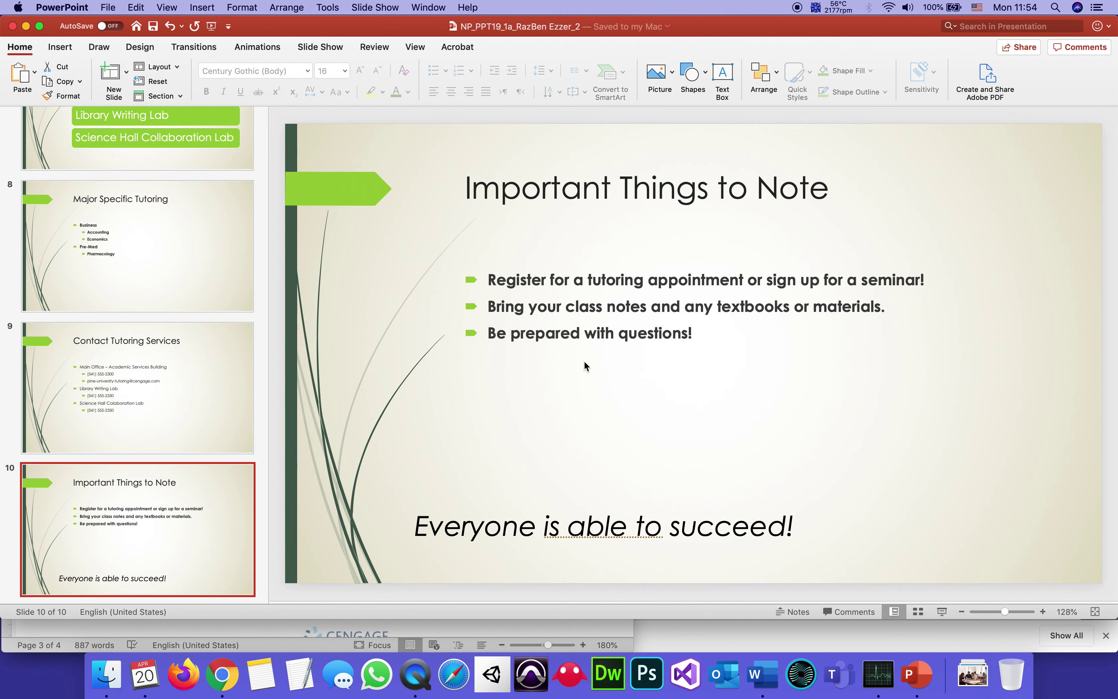
click(768, 687)
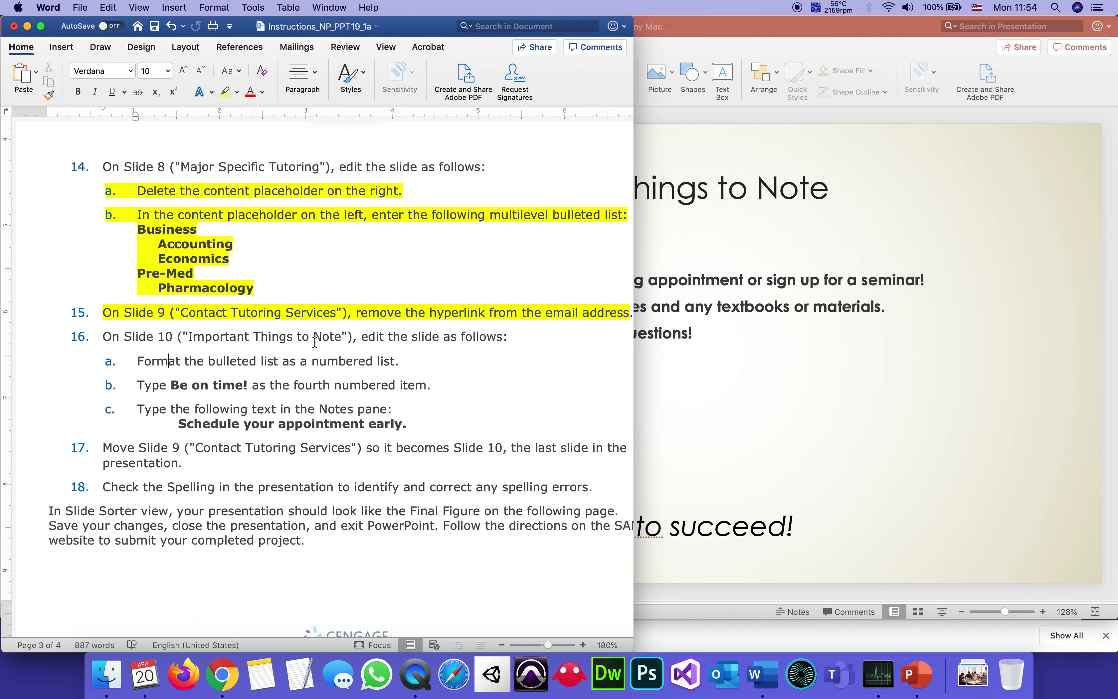
click(399, 364)
click(762, 680)
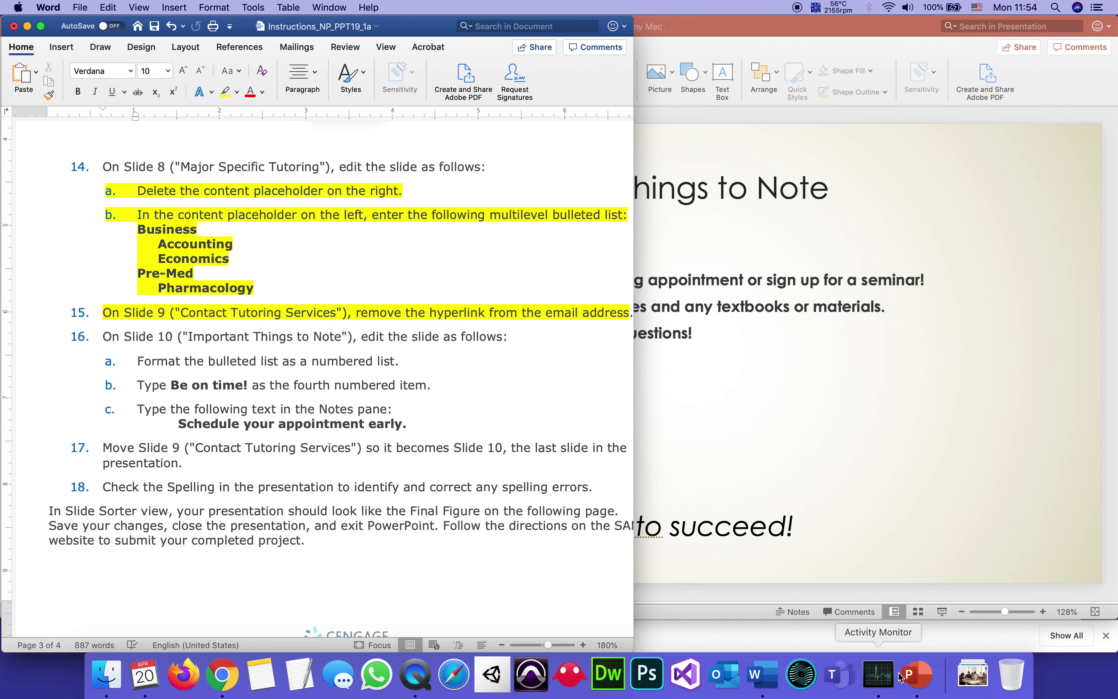
Turn slide 10's three bulleted items into a numbered list.
click(915, 680)
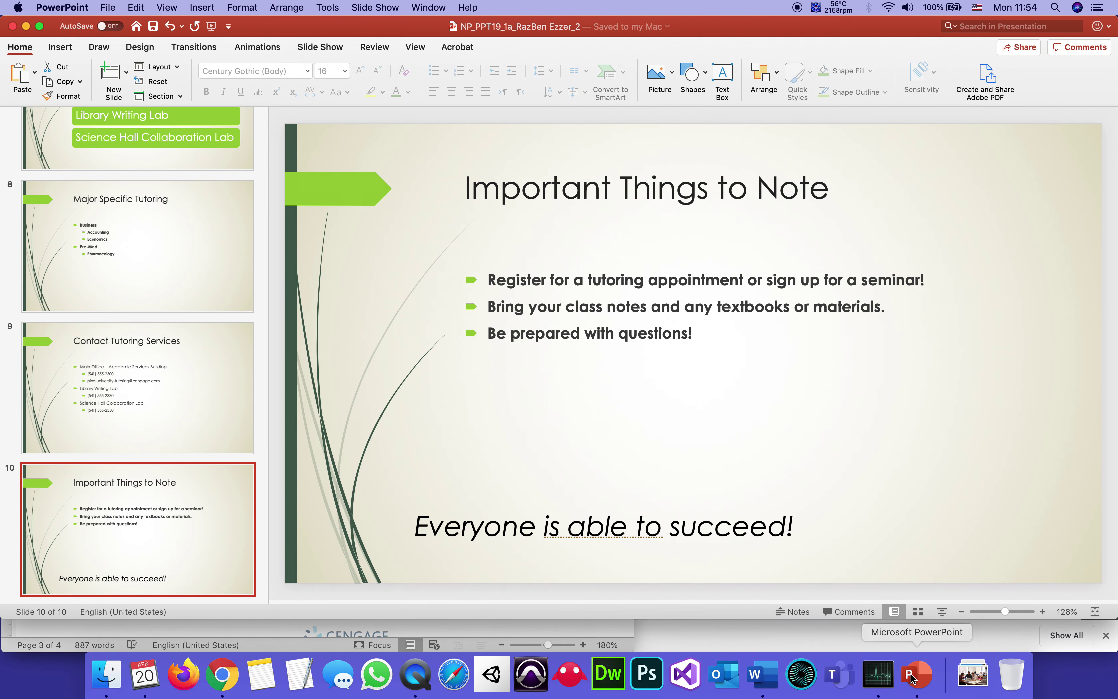
drag(693, 334, 476, 281)
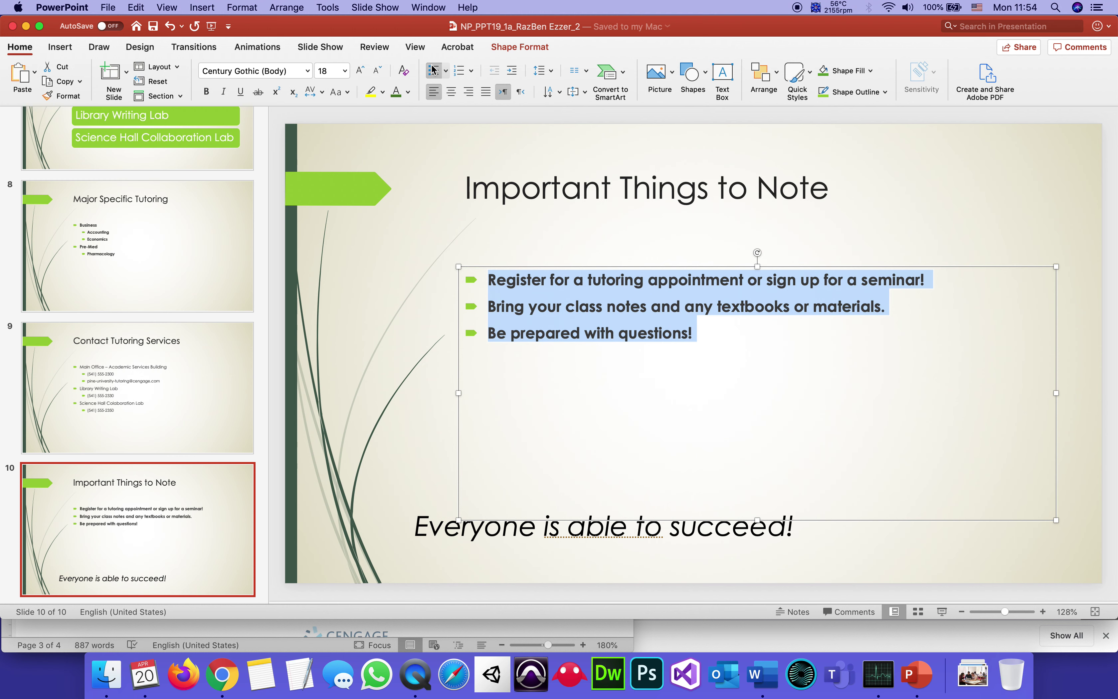
click(460, 71)
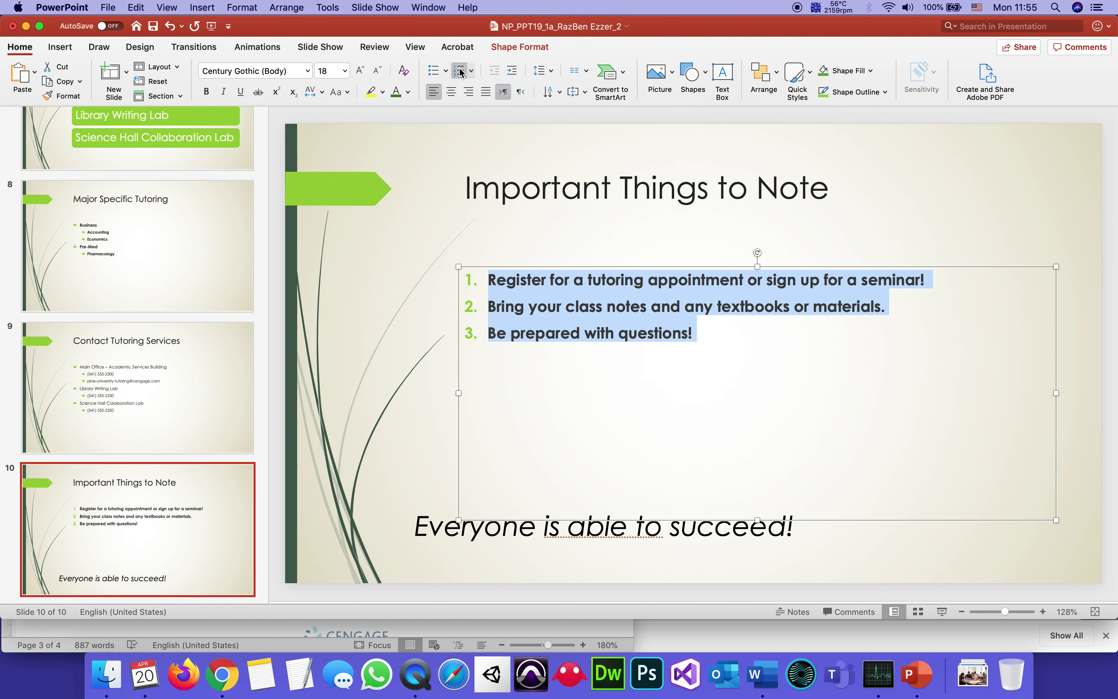
click(766, 680)
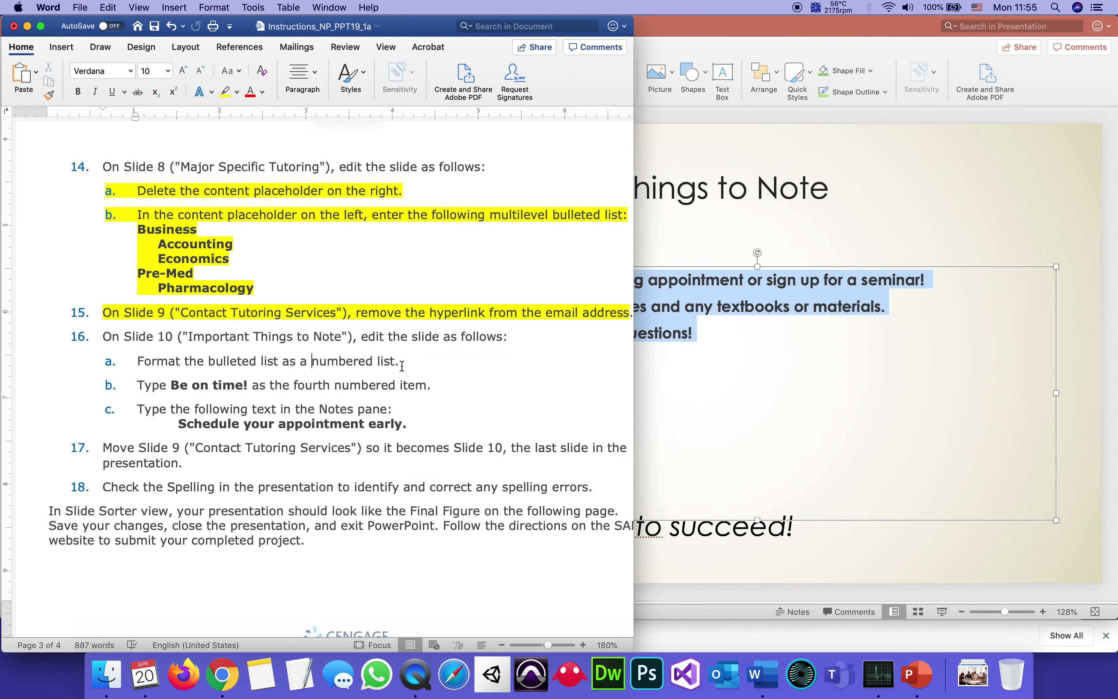
Highlight the whole line of step 16a in yellow as done.
click(289, 357)
triple_click(289, 357)
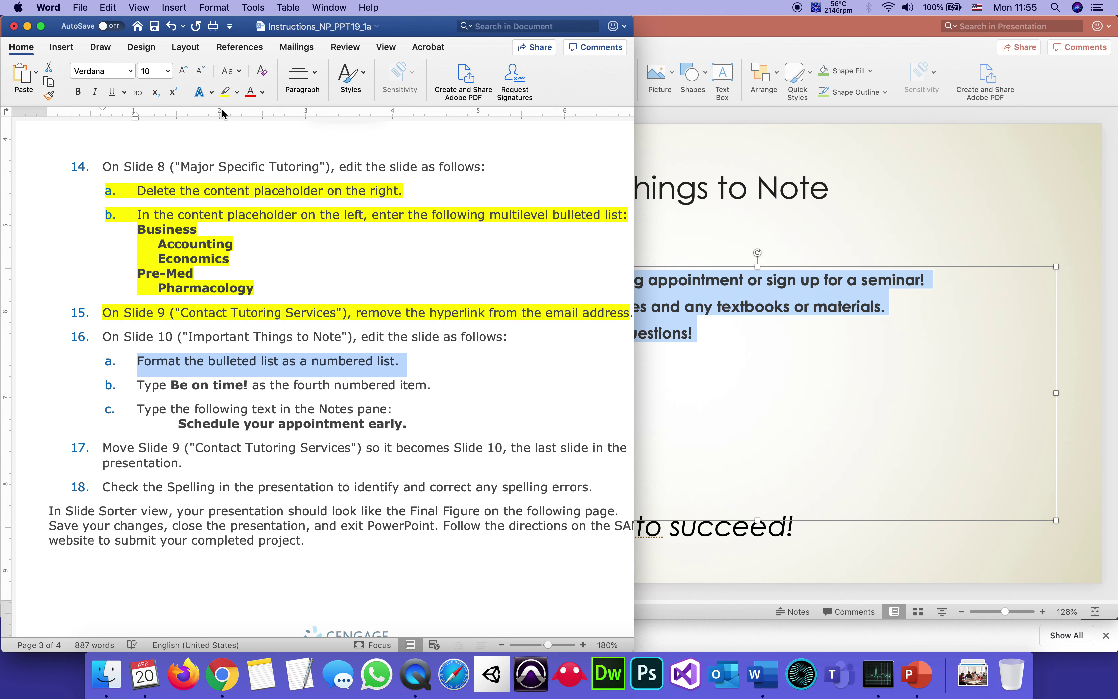
click(226, 93)
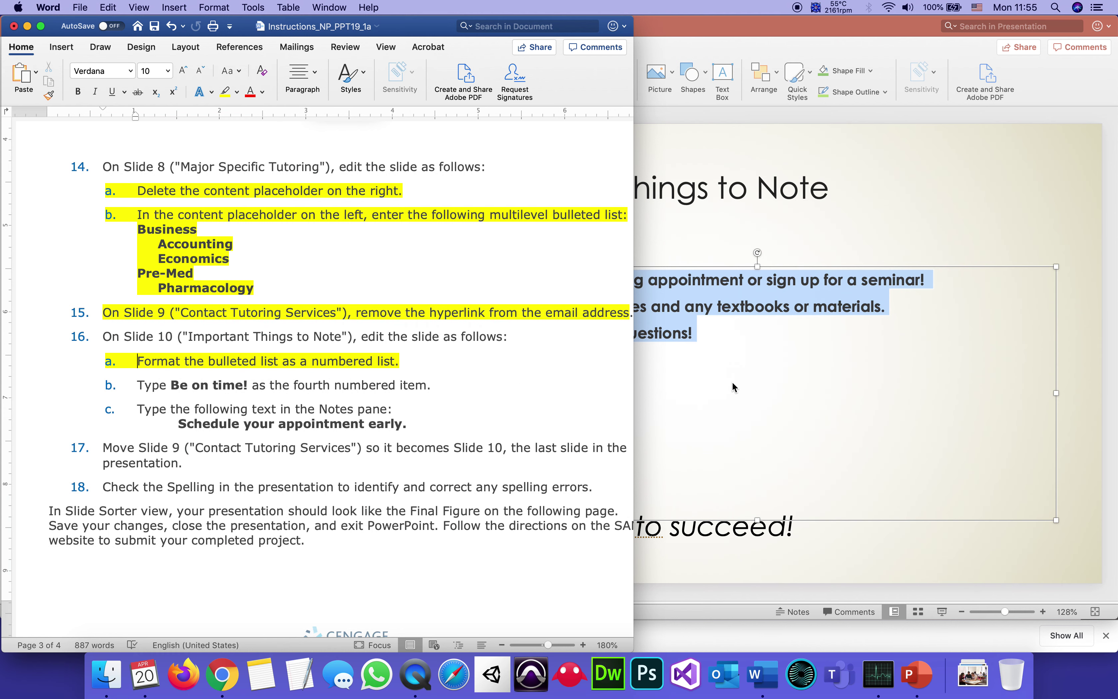
click(795, 365)
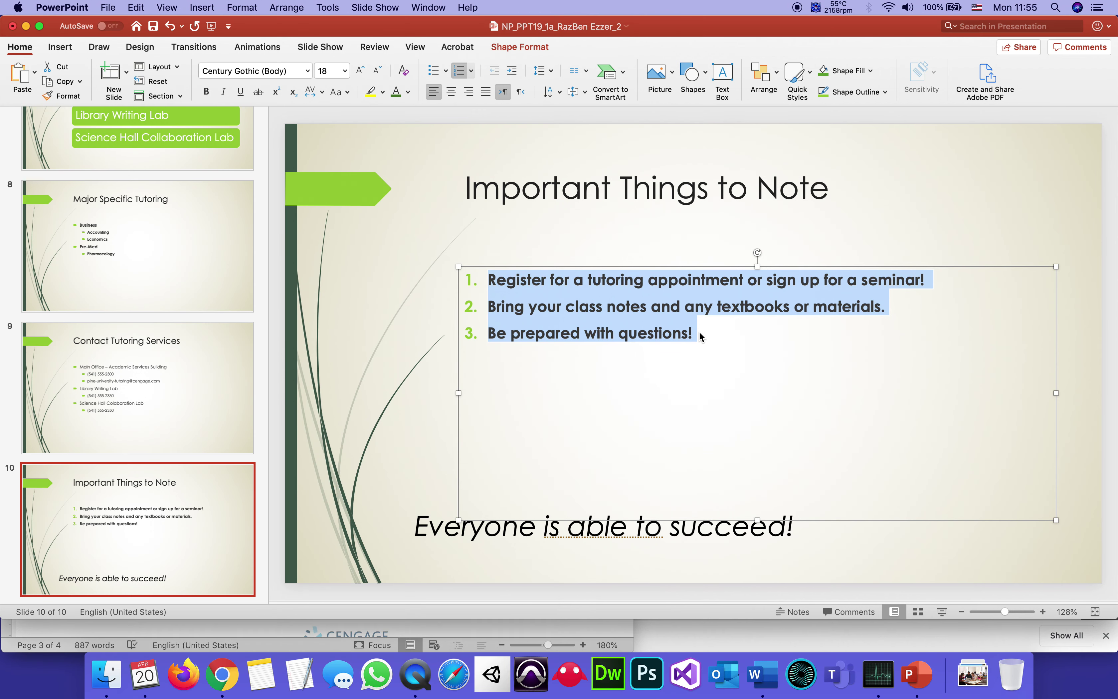
Add a fourth numbered item 'Be on time!' after 'questions!' on slide 10 and save.
click(696, 334)
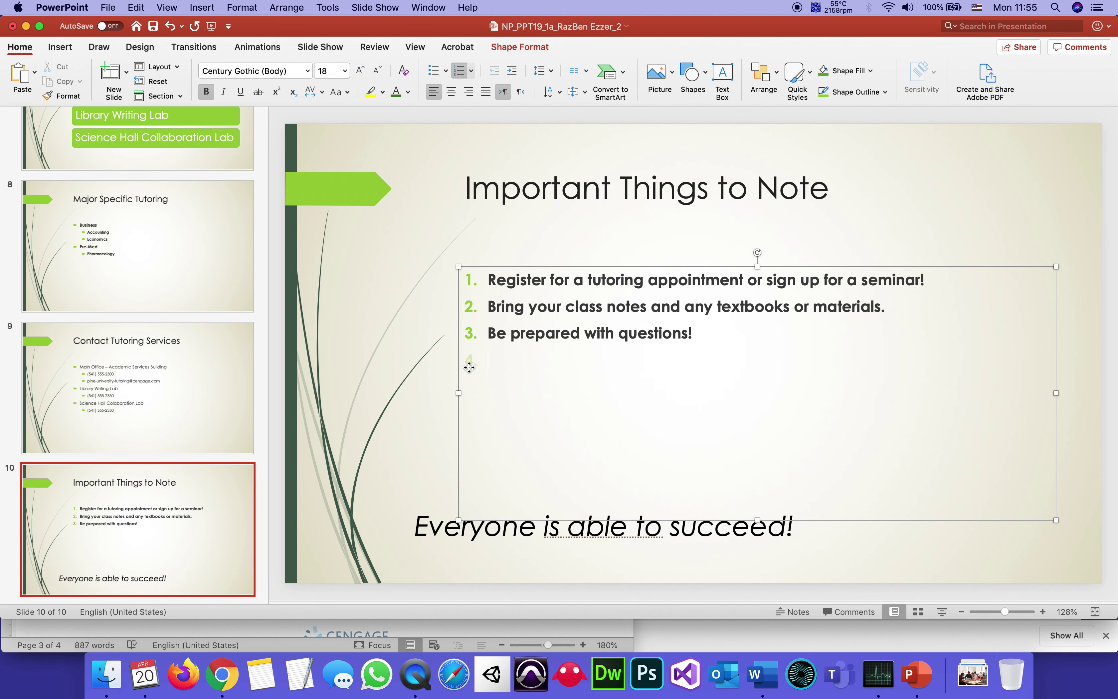
text(Be on time!)
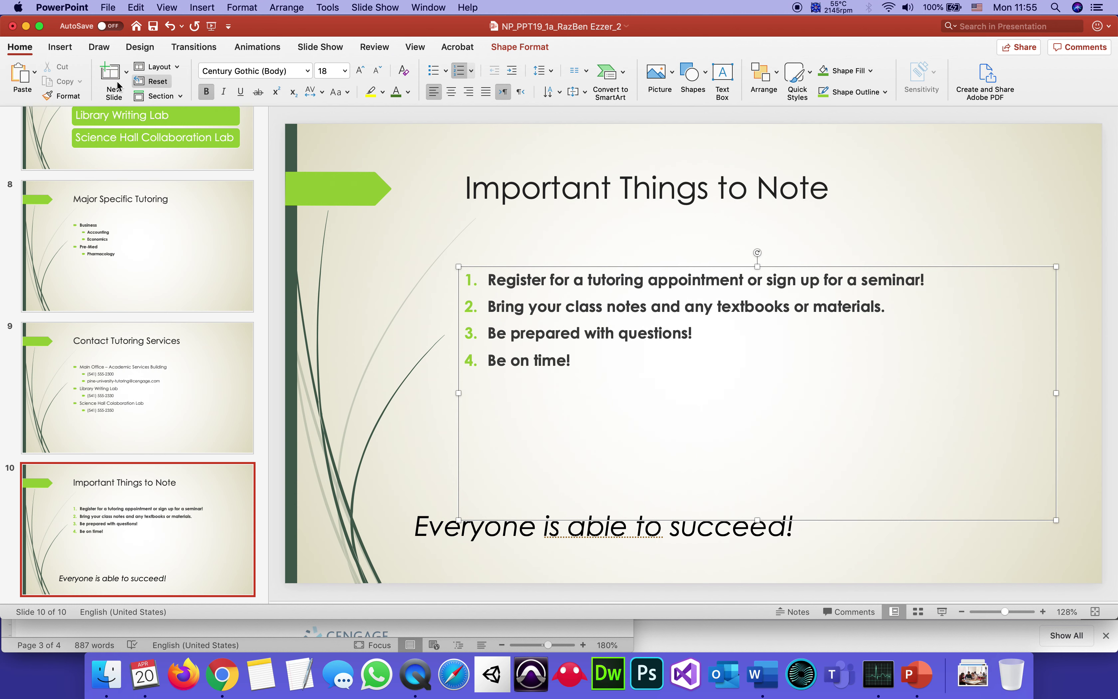
click(153, 26)
click(759, 690)
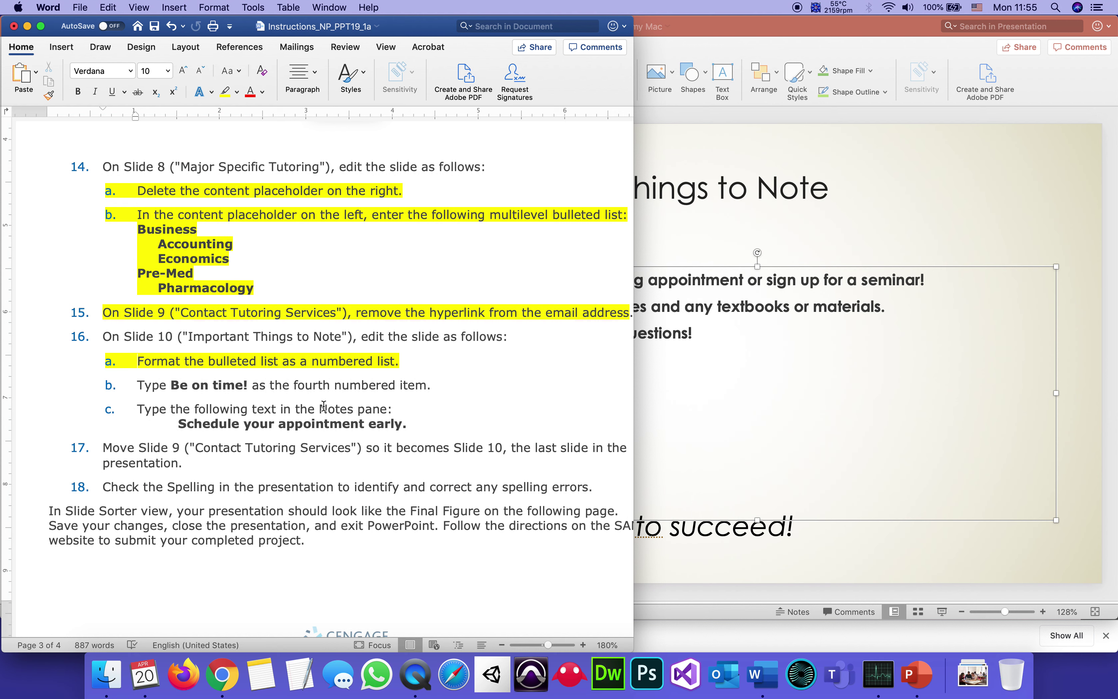
Highlight step 16b in yellow to mark it done.
drag(434, 386, 142, 386)
click(225, 91)
key(Left)
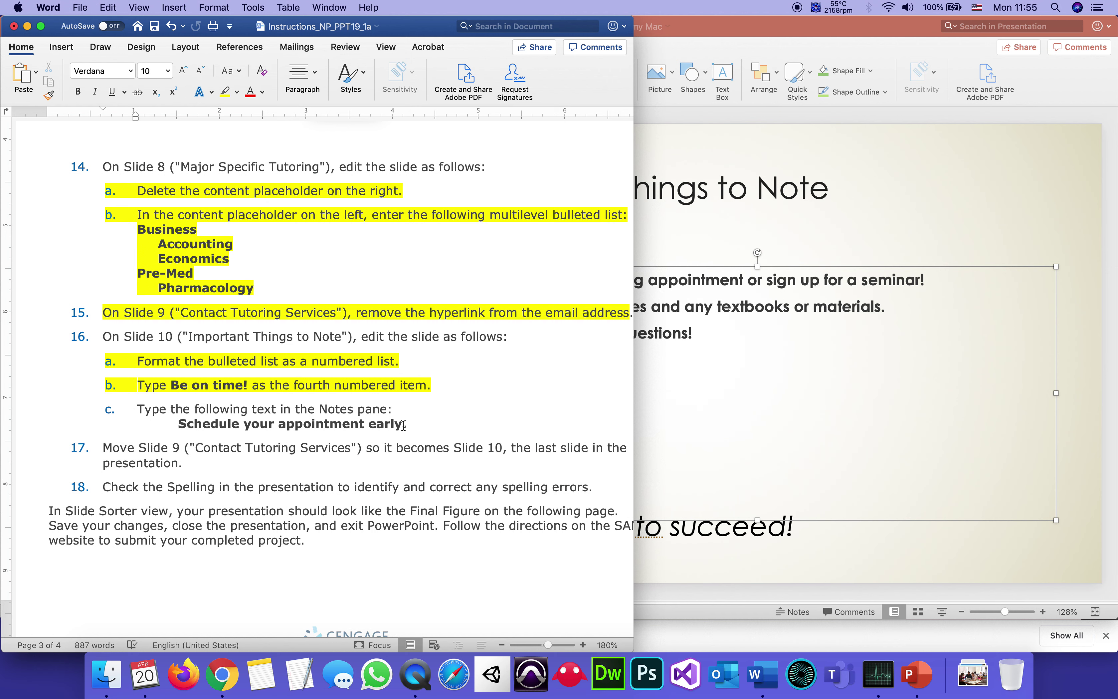
Unbold the step 16c sentence 'Schedule your appointment early.' and copy it.
drag(406, 426, 205, 440)
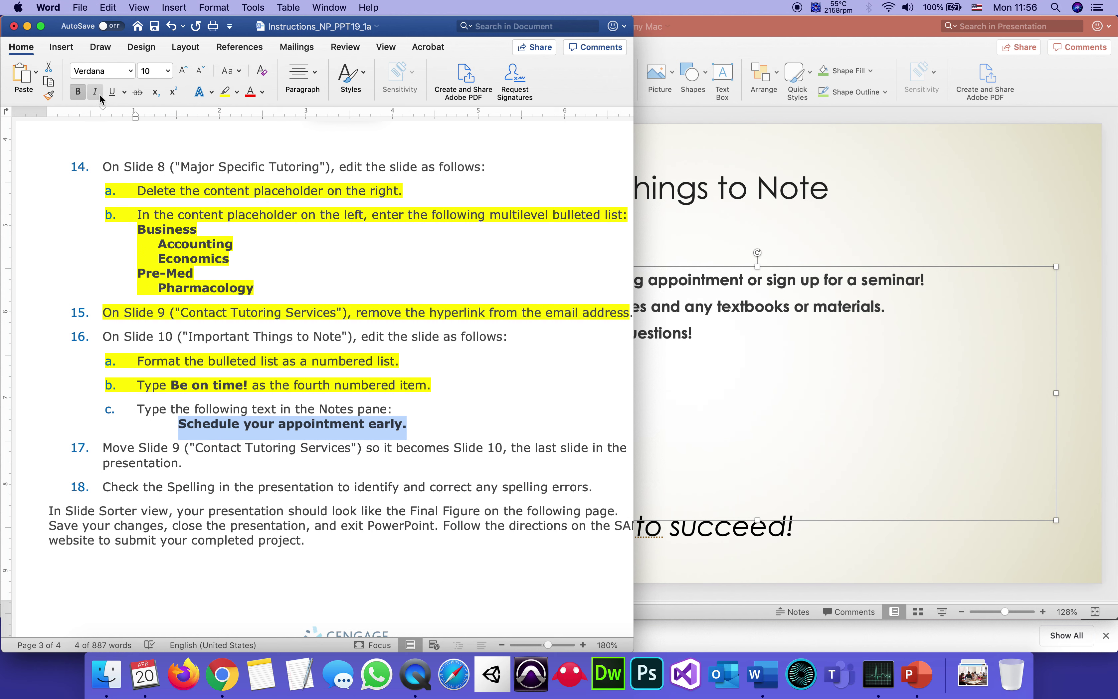
click(79, 93)
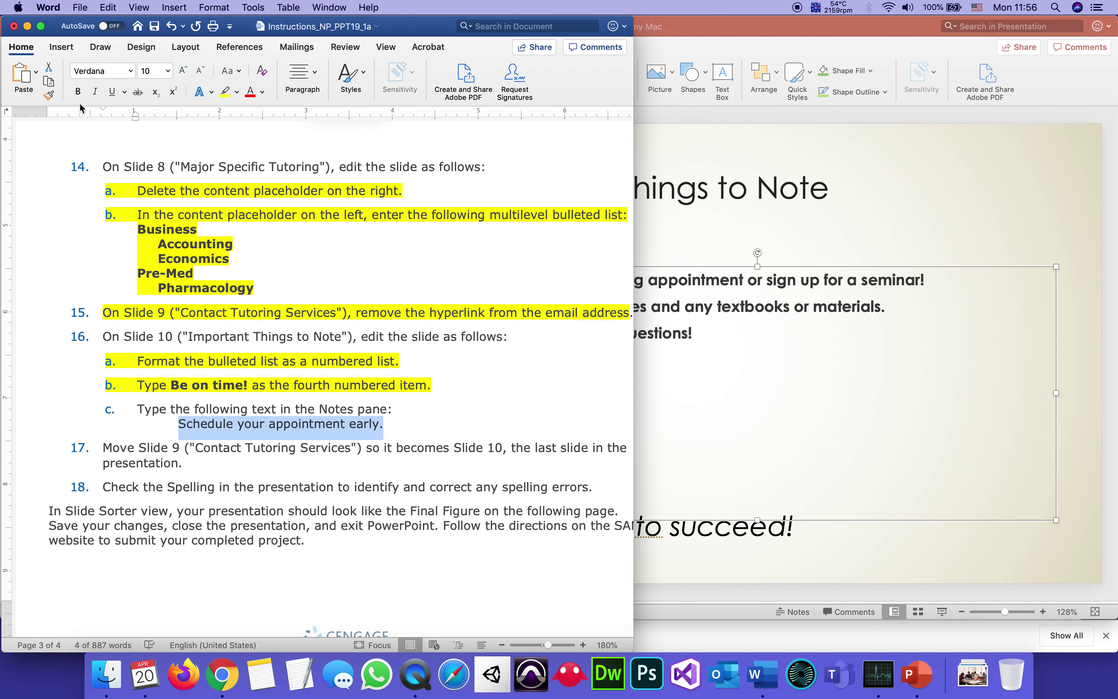
click(110, 8)
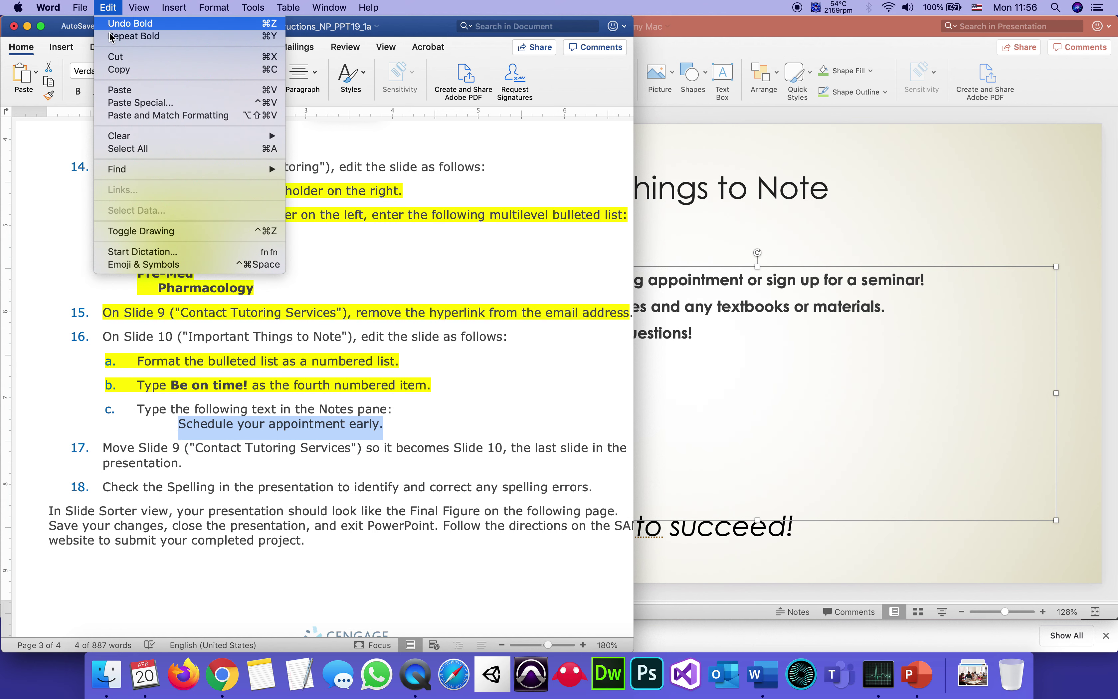
click(119, 70)
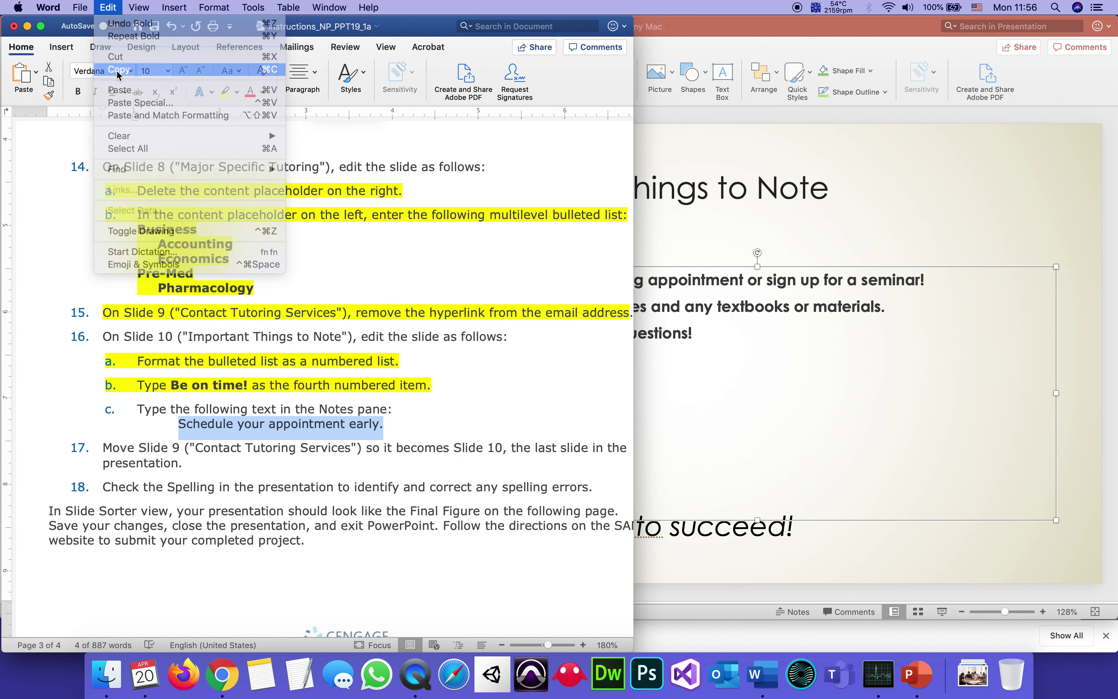
click(49, 83)
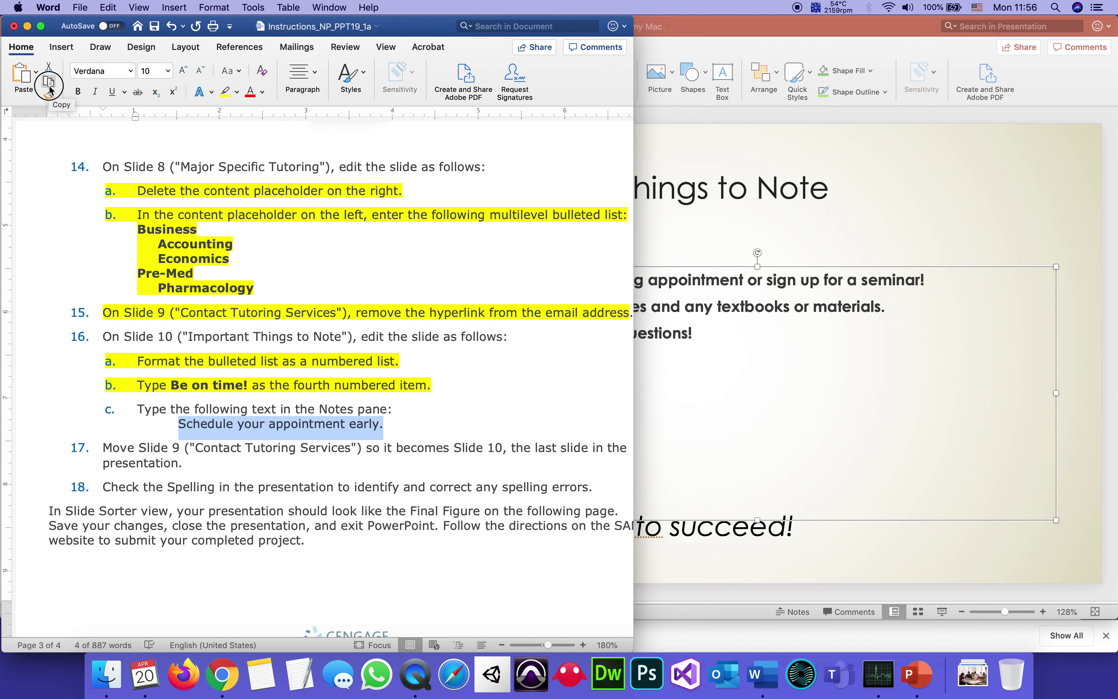
click(701, 419)
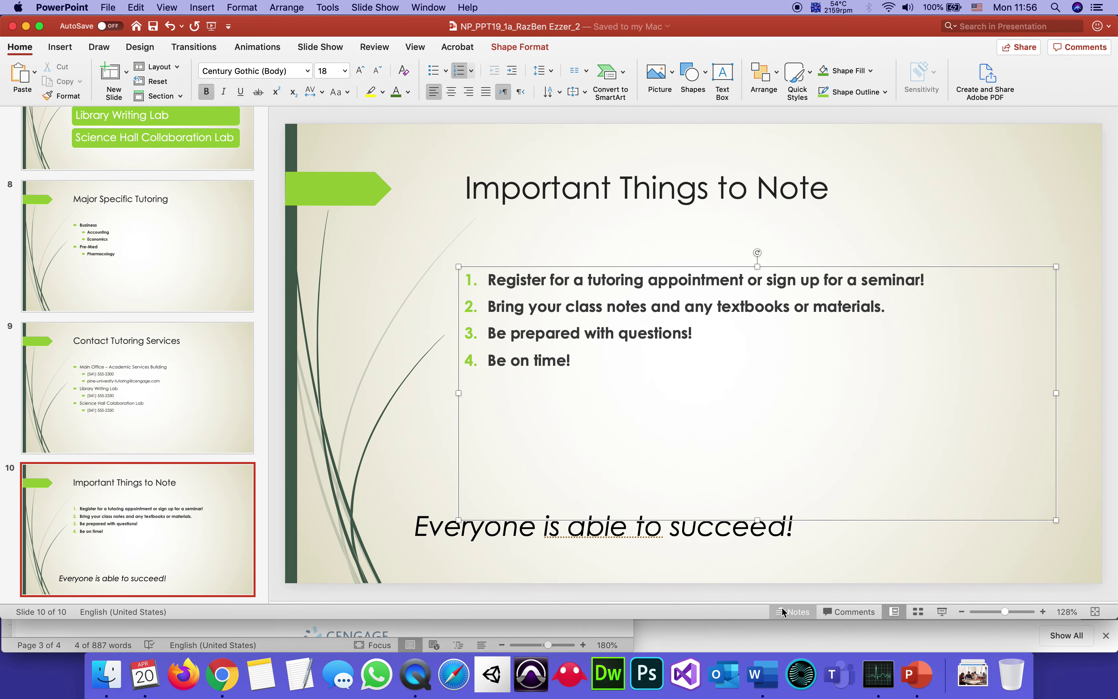
Paste 'Schedule your appointment early.' into slide 10's notes, trim the trailing space, and save.
click(792, 612)
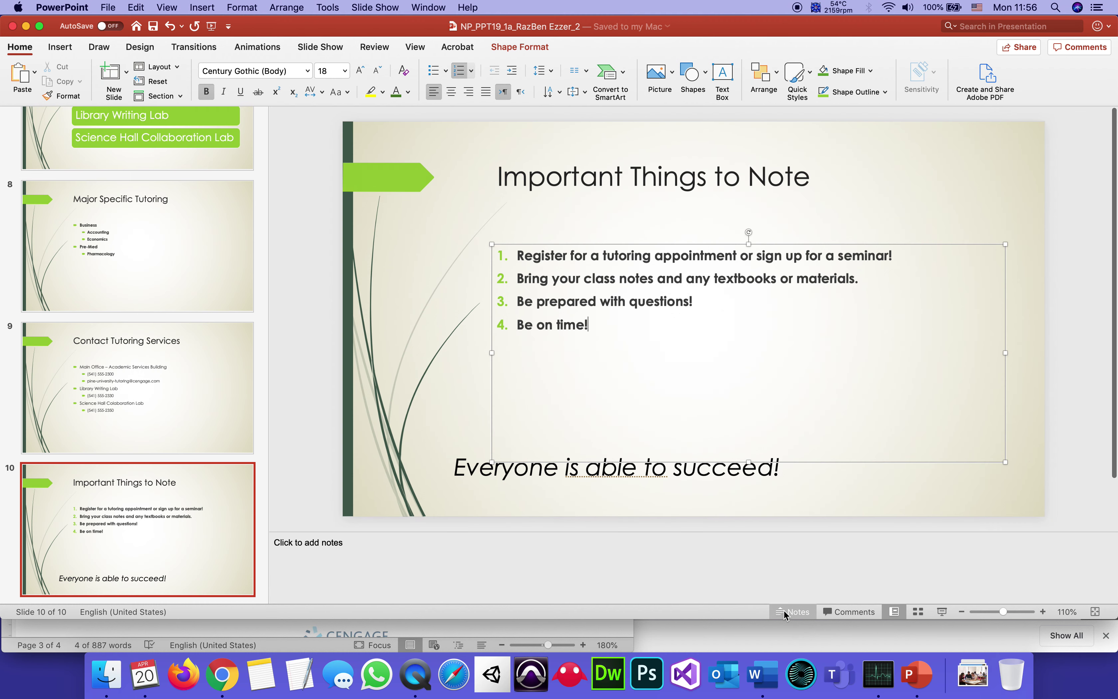
click(784, 610)
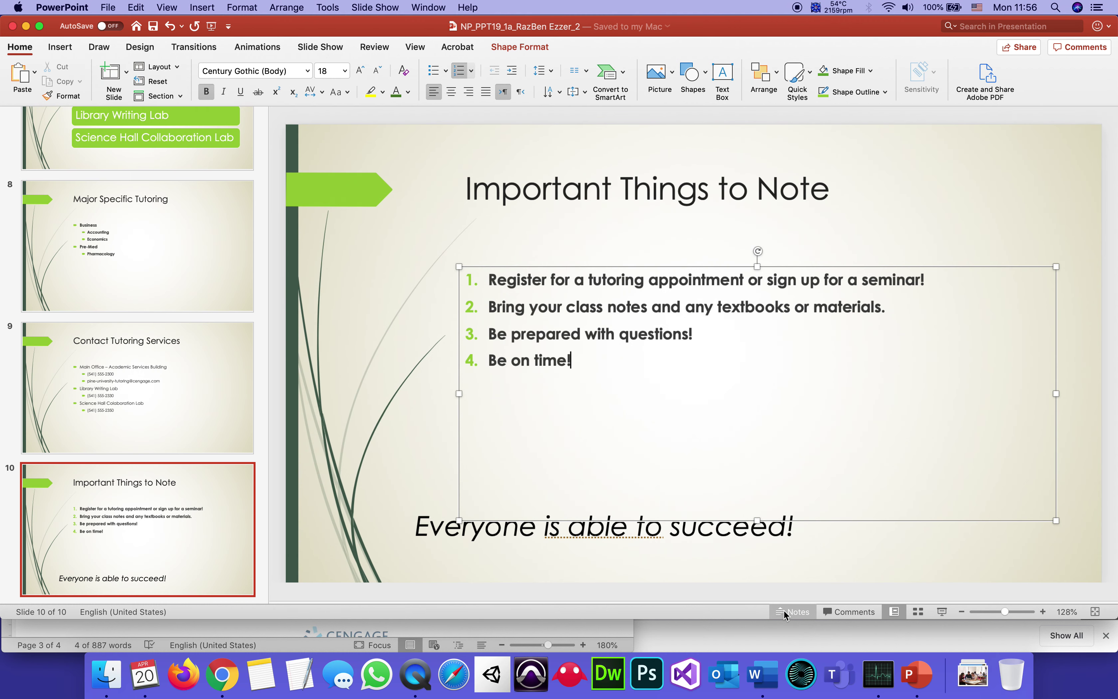
click(783, 610)
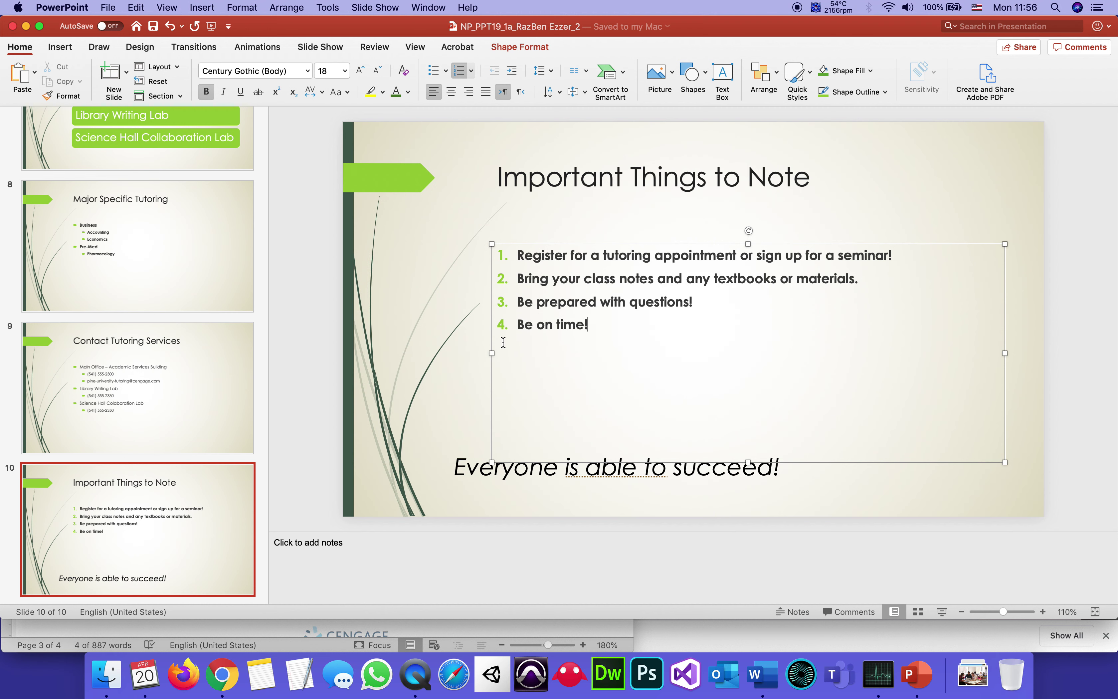
click(289, 545)
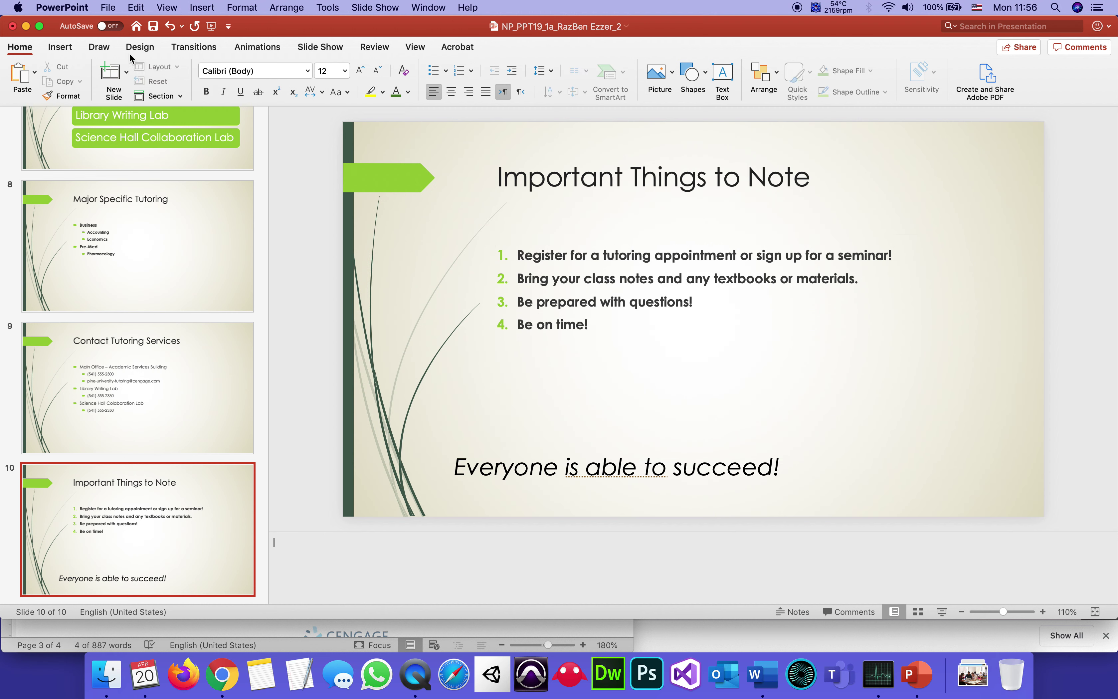
click(26, 76)
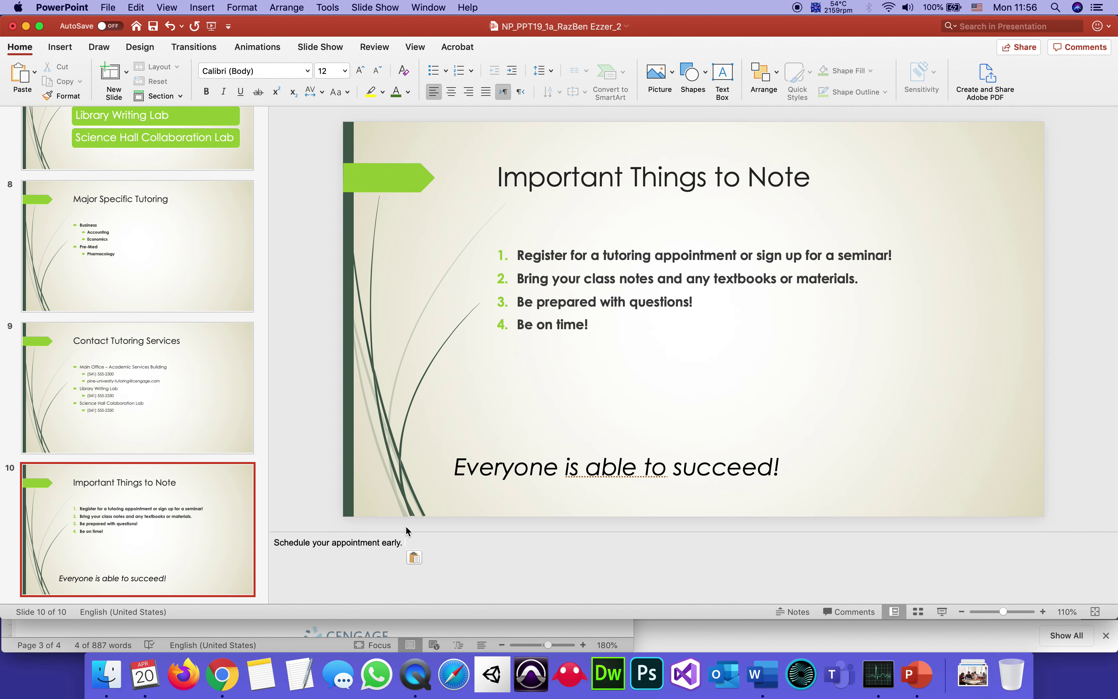
key(BackSpace)
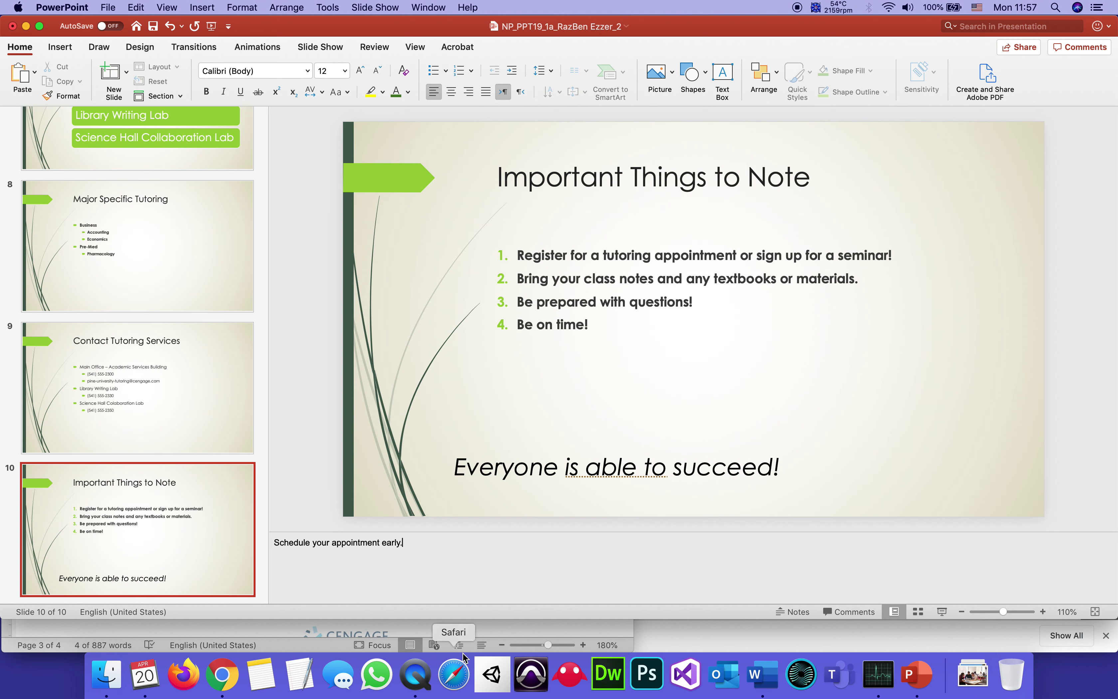
click(154, 27)
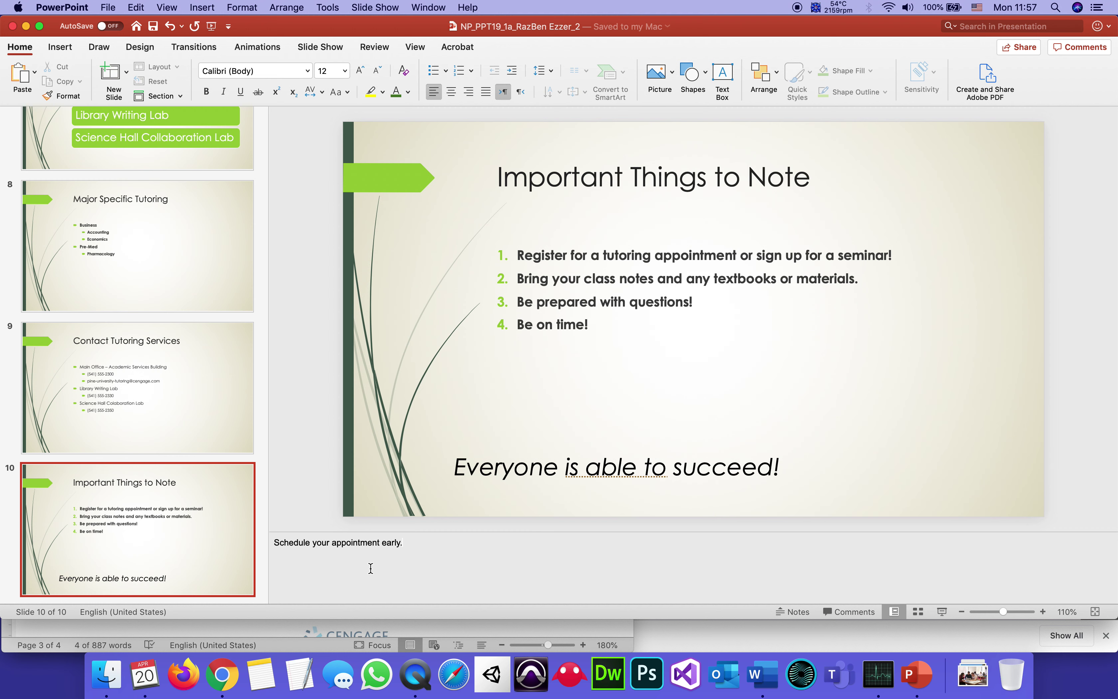
click(761, 686)
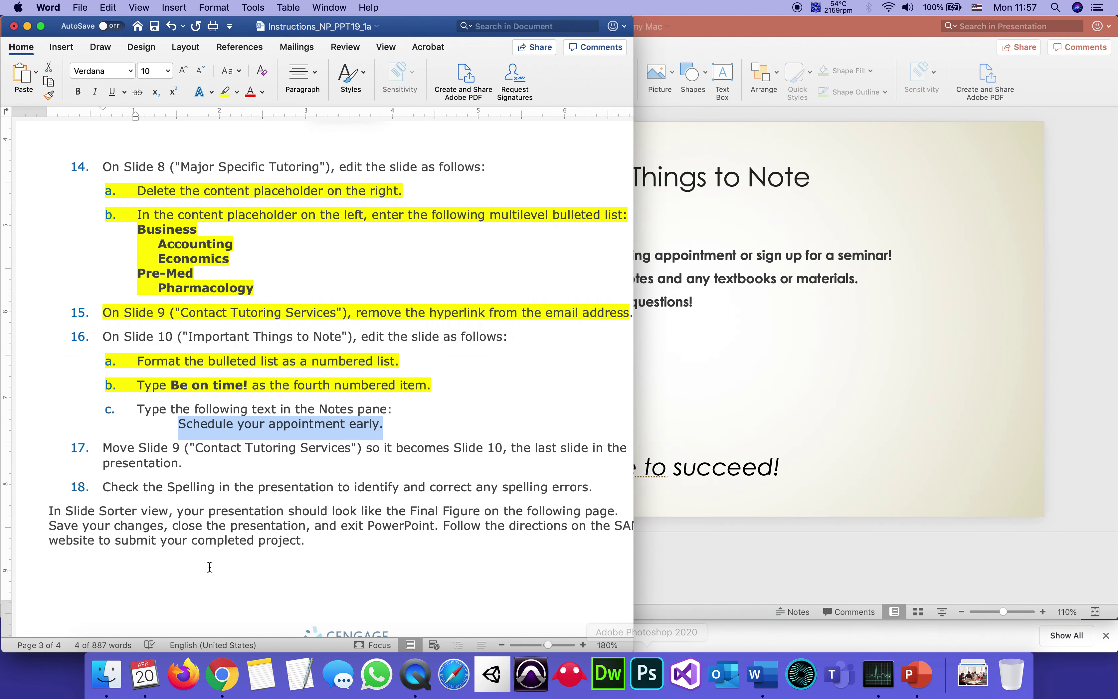
Select both lines of item 16c and highlight them in yellow.
click(162, 447)
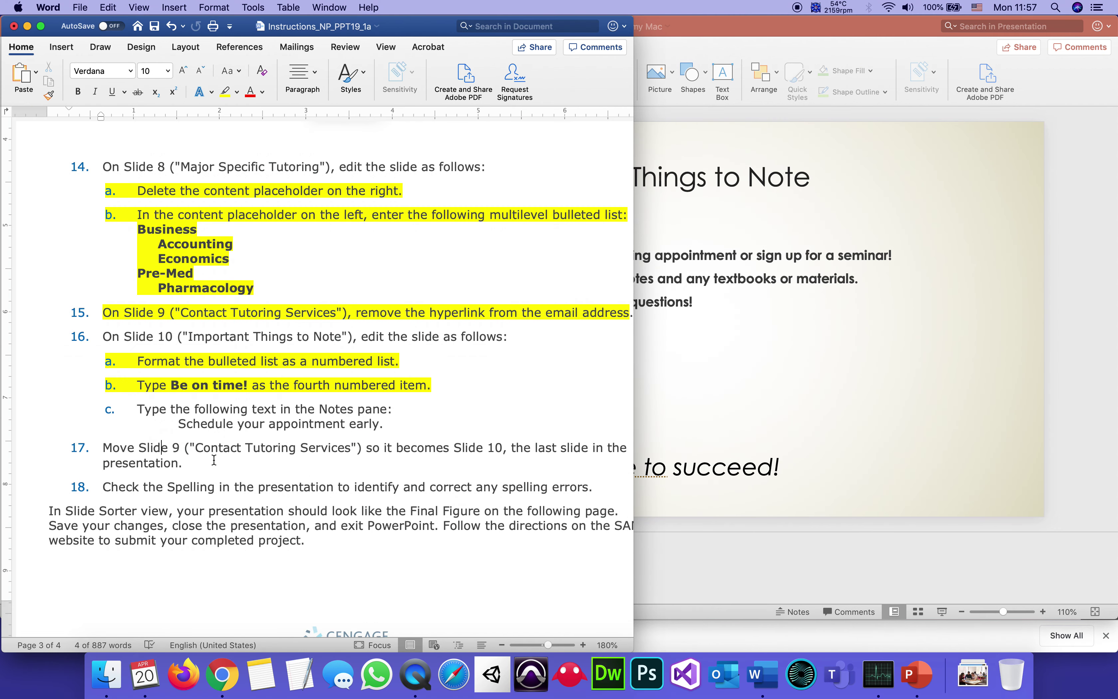
drag(395, 428, 121, 410)
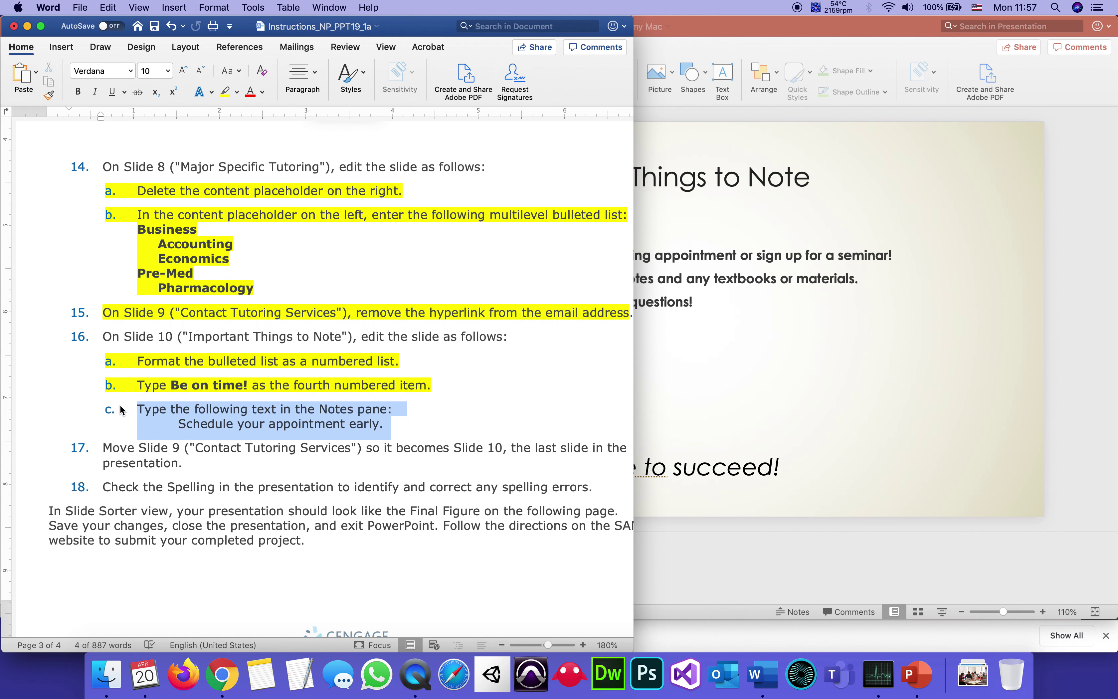
click(226, 92)
scroll(203, 455, down, 2)
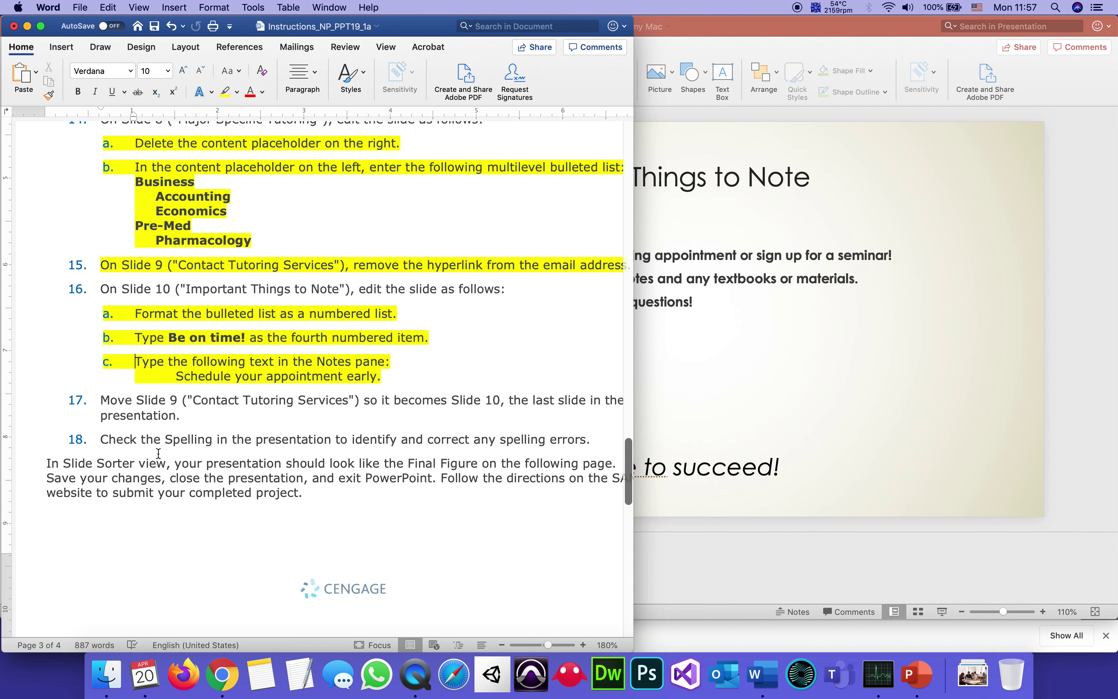
click(884, 433)
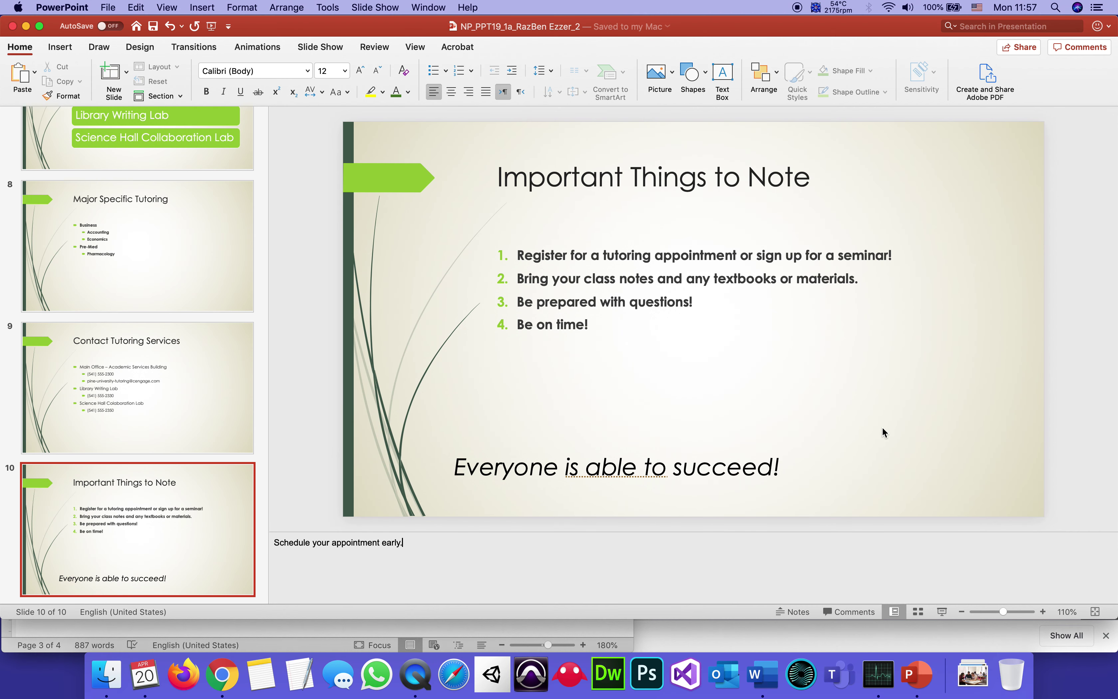
Drag Contact Tutoring Services below Important Things to Note, verify slides 9 and 10, and save.
scroll(69, 417, down, 2)
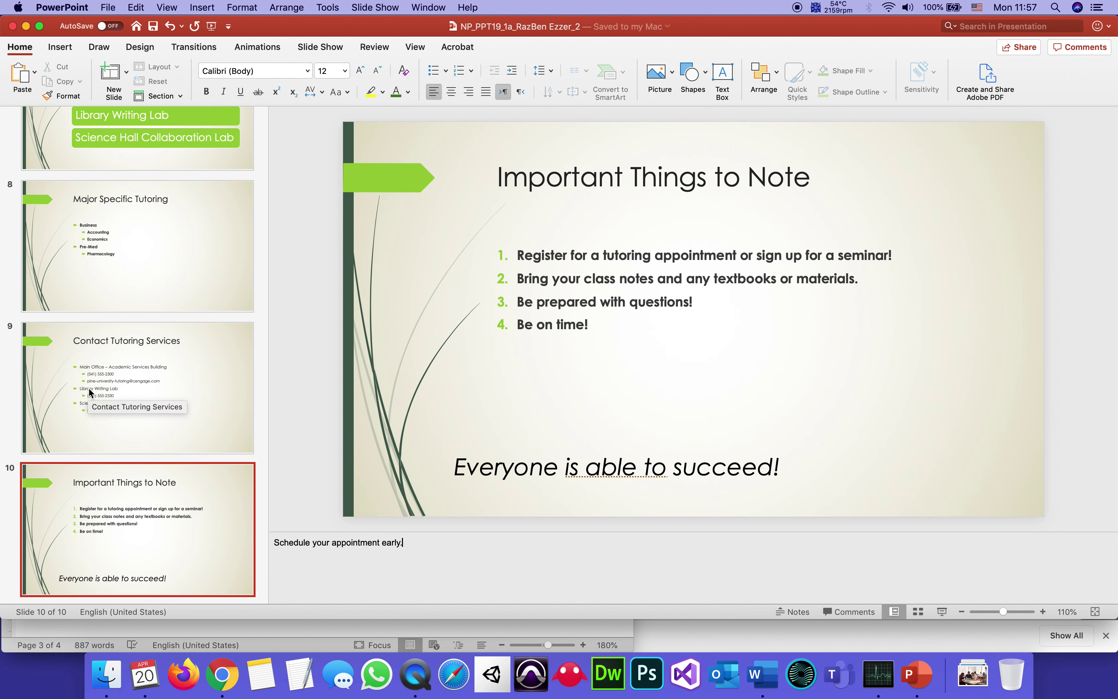
click(27, 352)
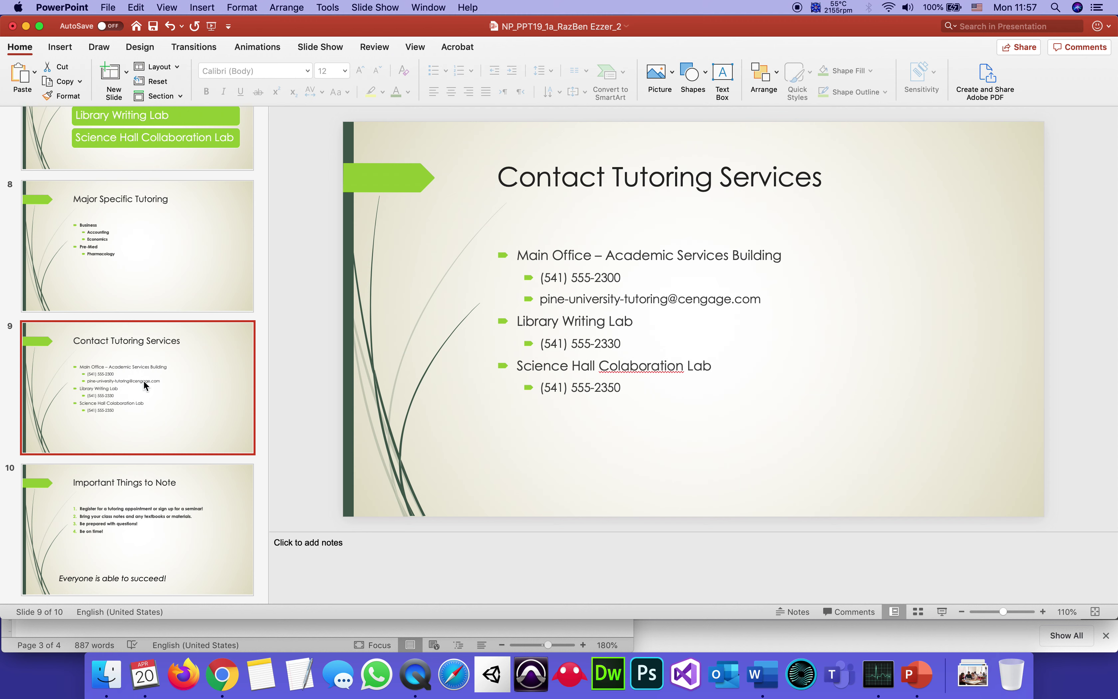
drag(187, 390, 189, 593)
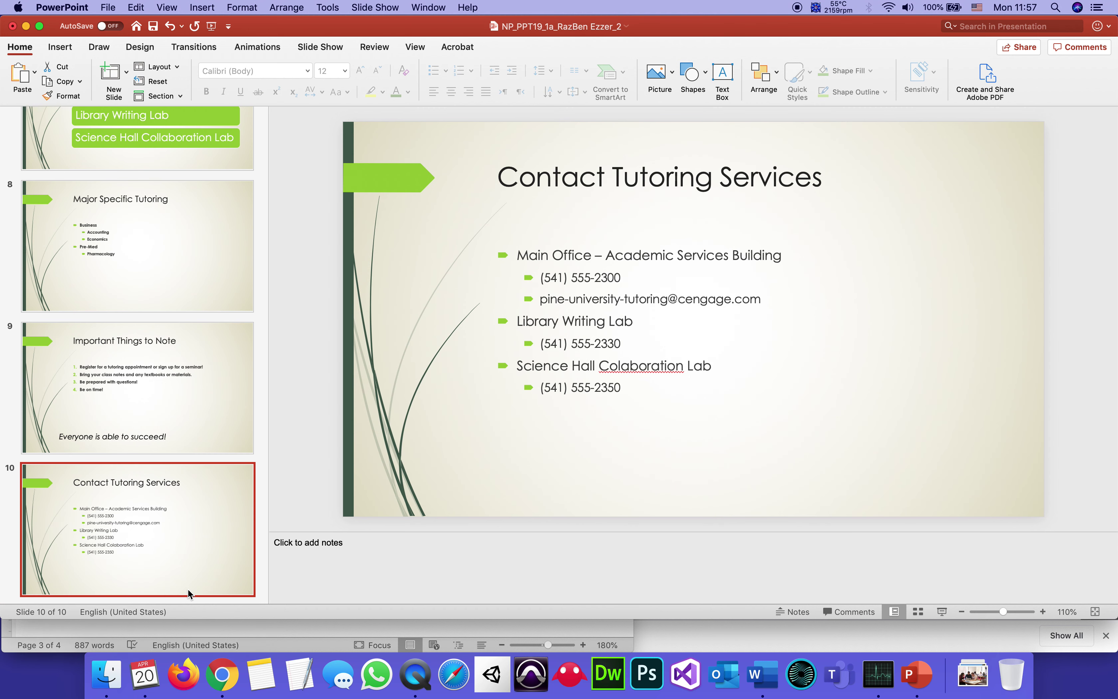
click(139, 359)
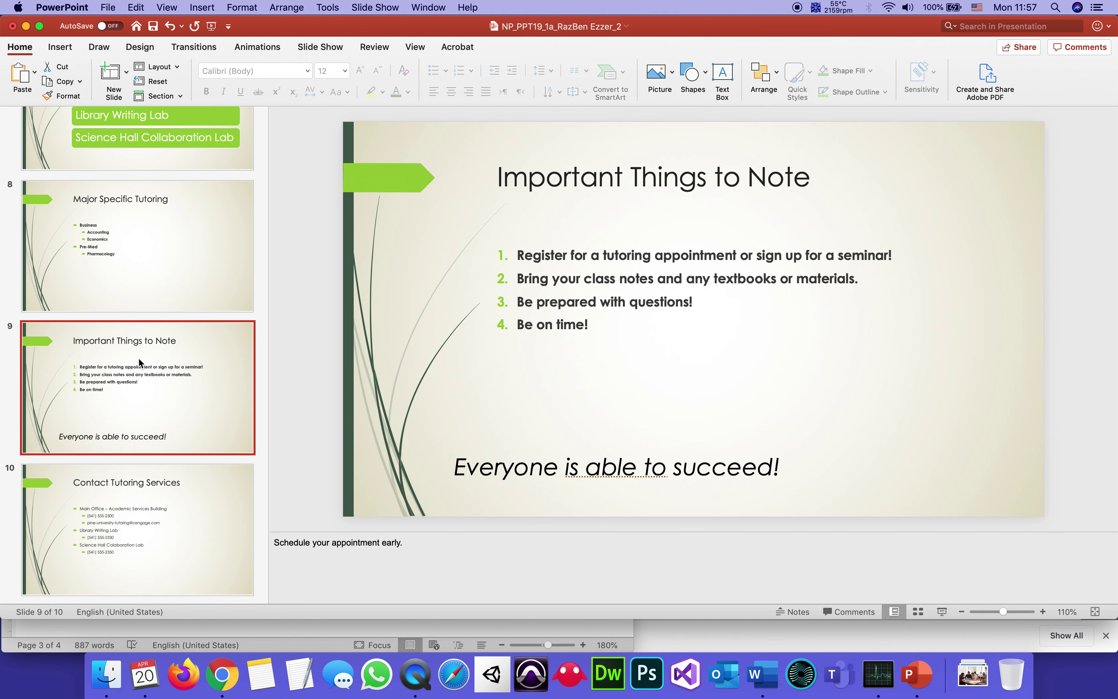
click(129, 496)
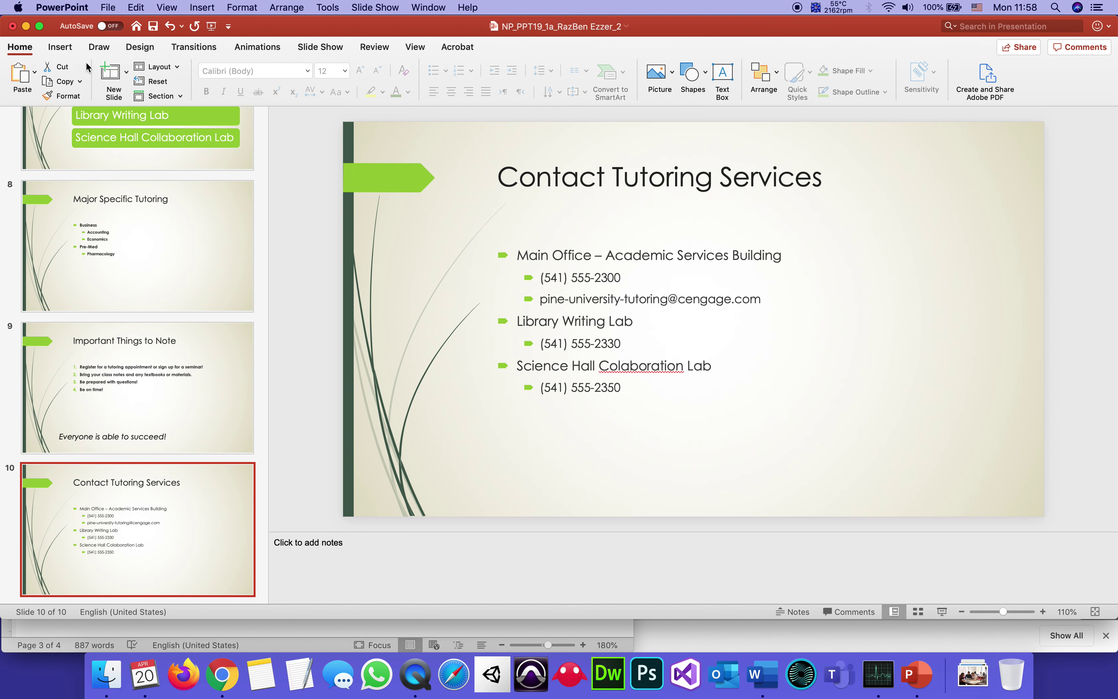
click(153, 26)
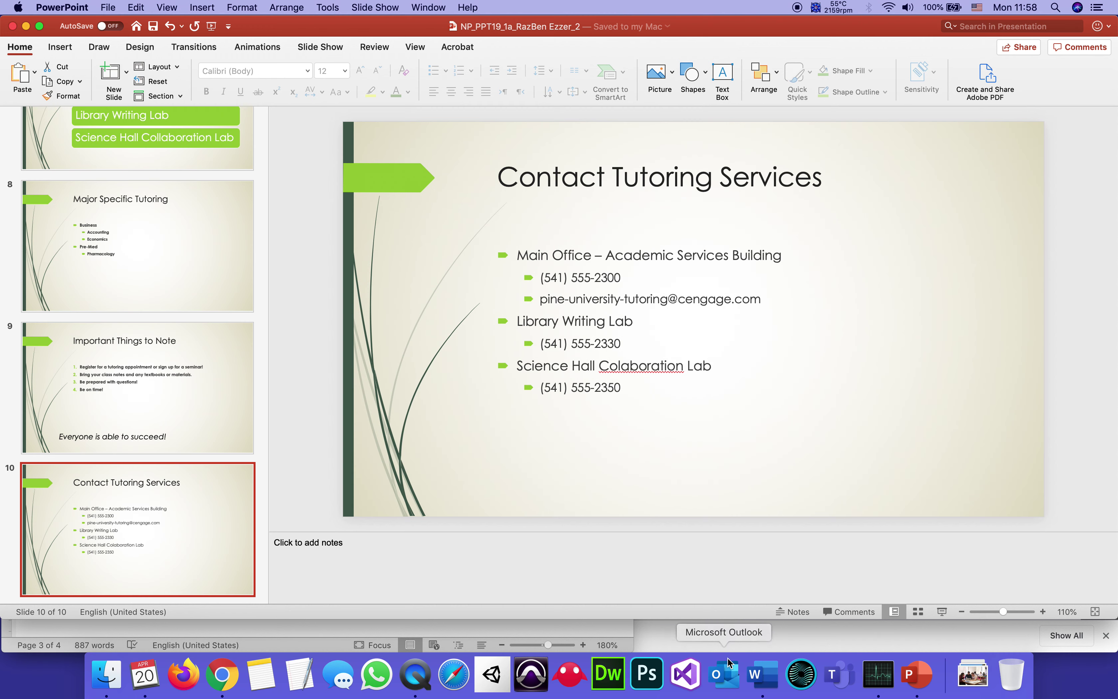
click(764, 678)
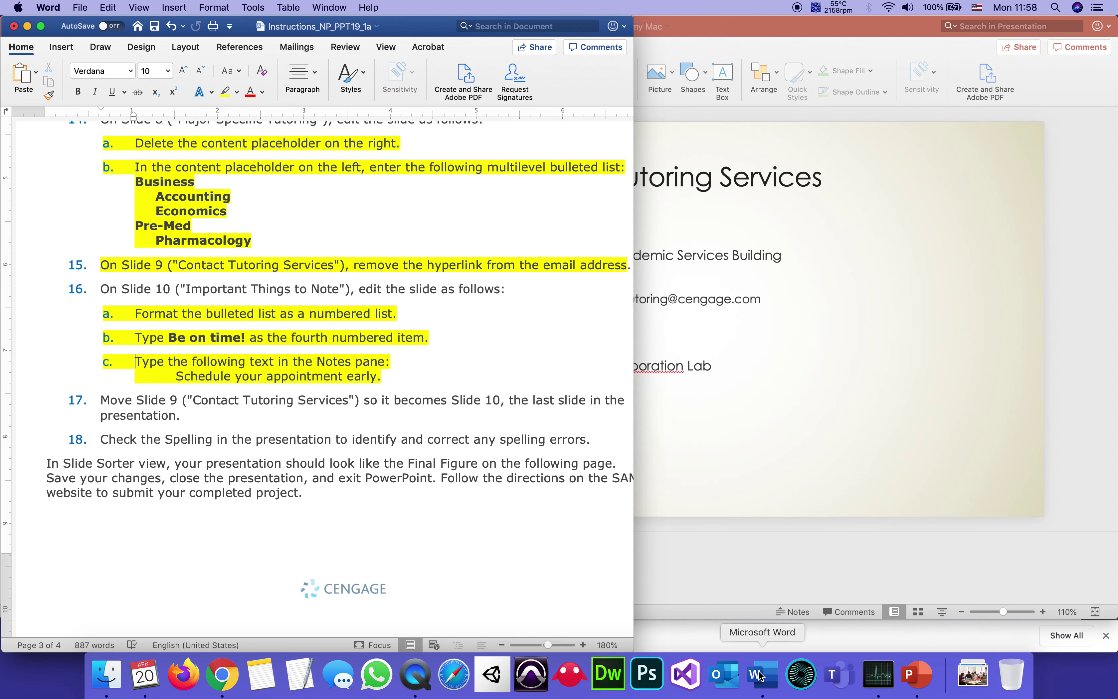
Highlight the whole of item 17 in the Word instructions in yellow.
triple_click(196, 428)
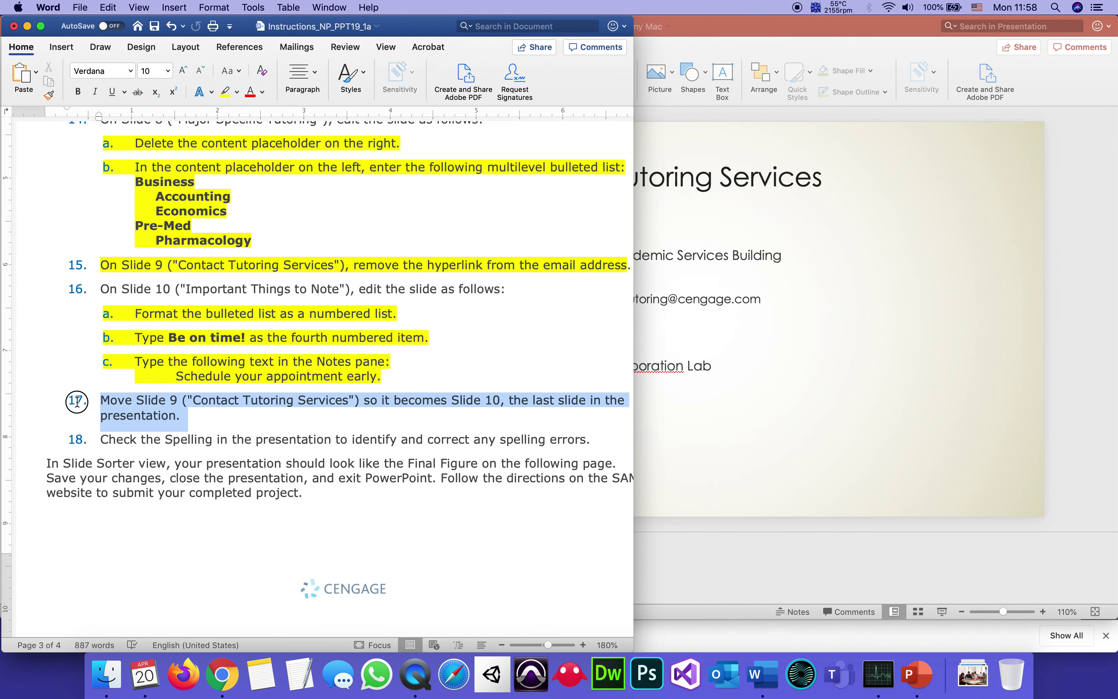
click(225, 91)
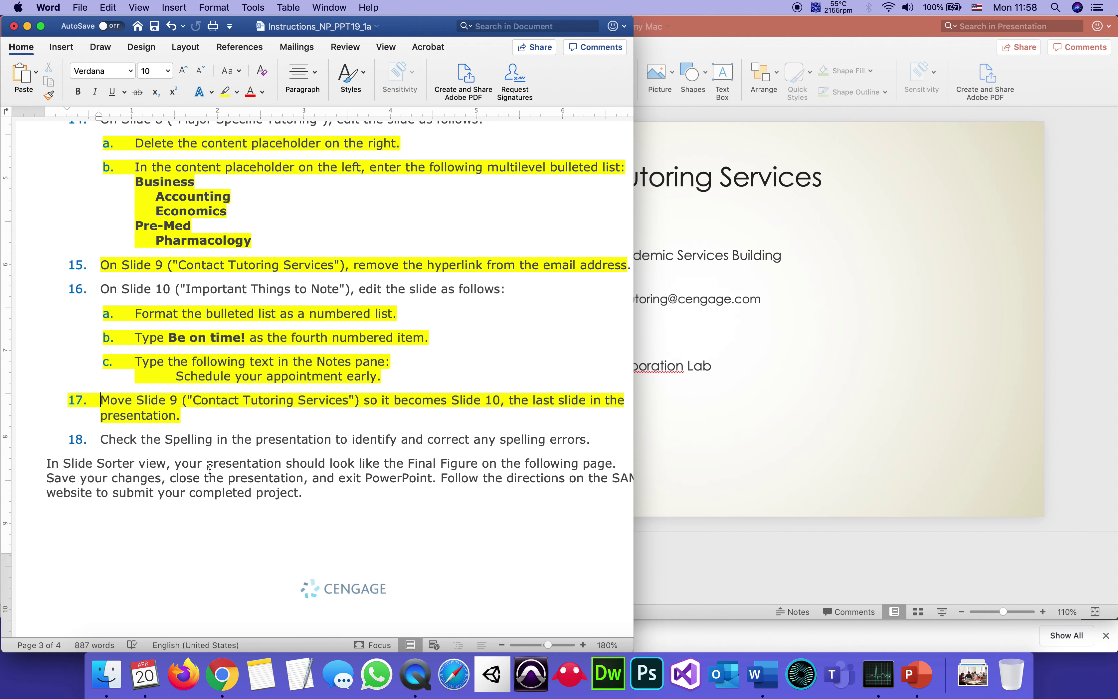
click(217, 438)
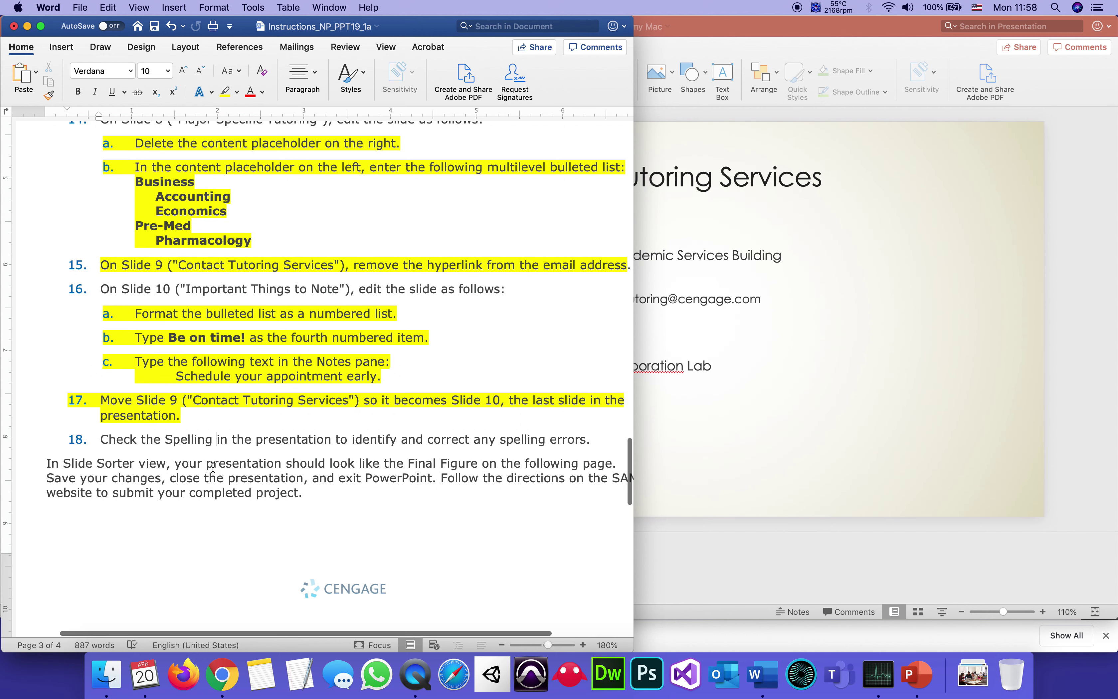
scroll(313, 446, down, 2)
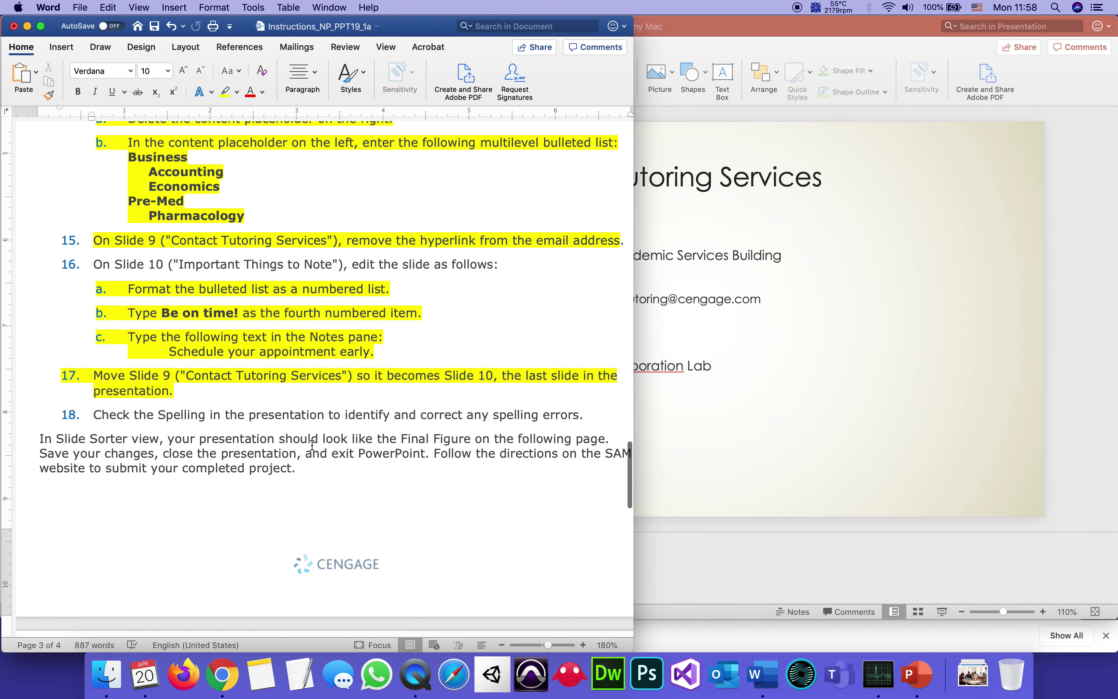
scroll(312, 446, up, 1)
scroll(313, 445, up, 1)
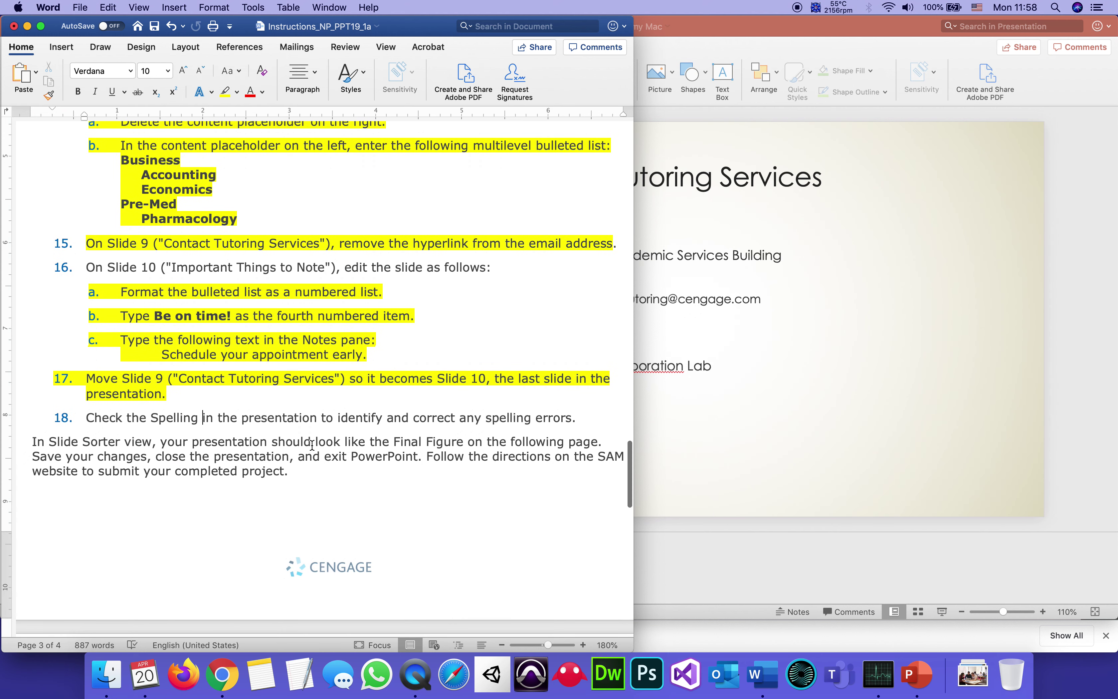
click(1059, 222)
scroll(214, 148, up, 15)
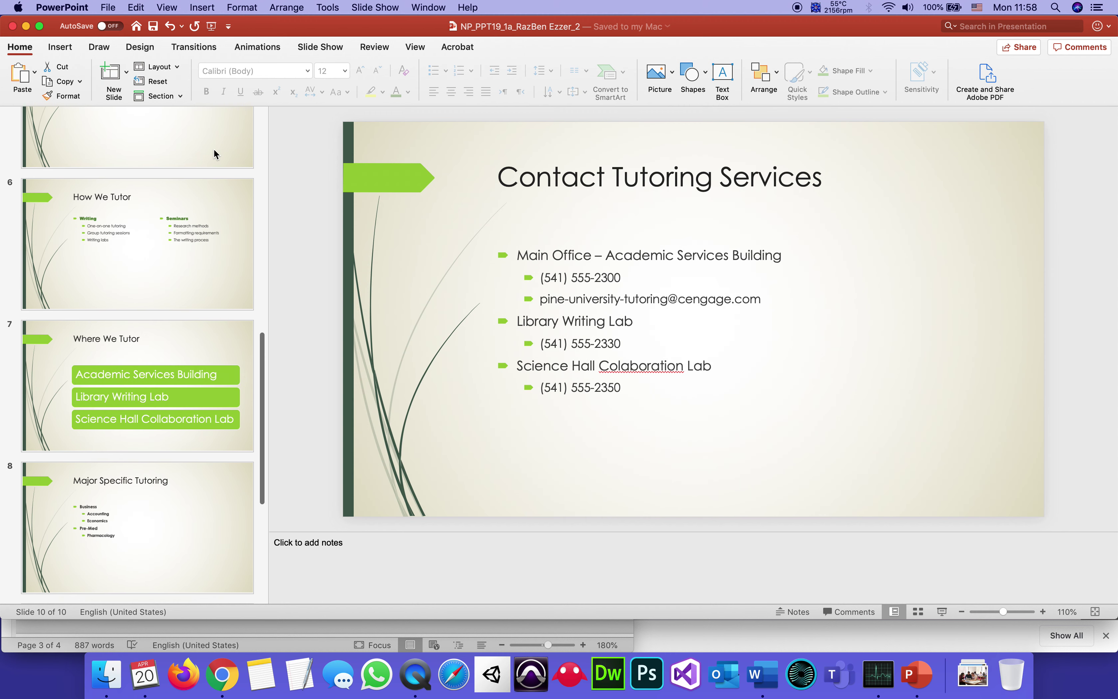
From slide 1, start a spelling check of the presentation from the Review tab.
click(145, 142)
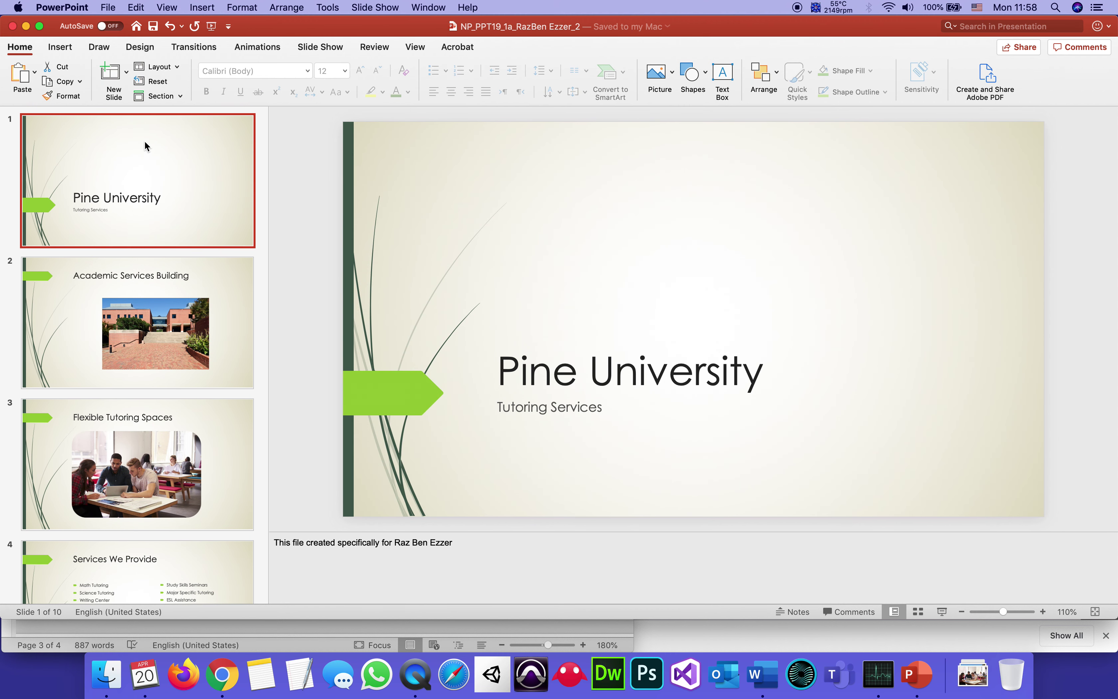
click(376, 48)
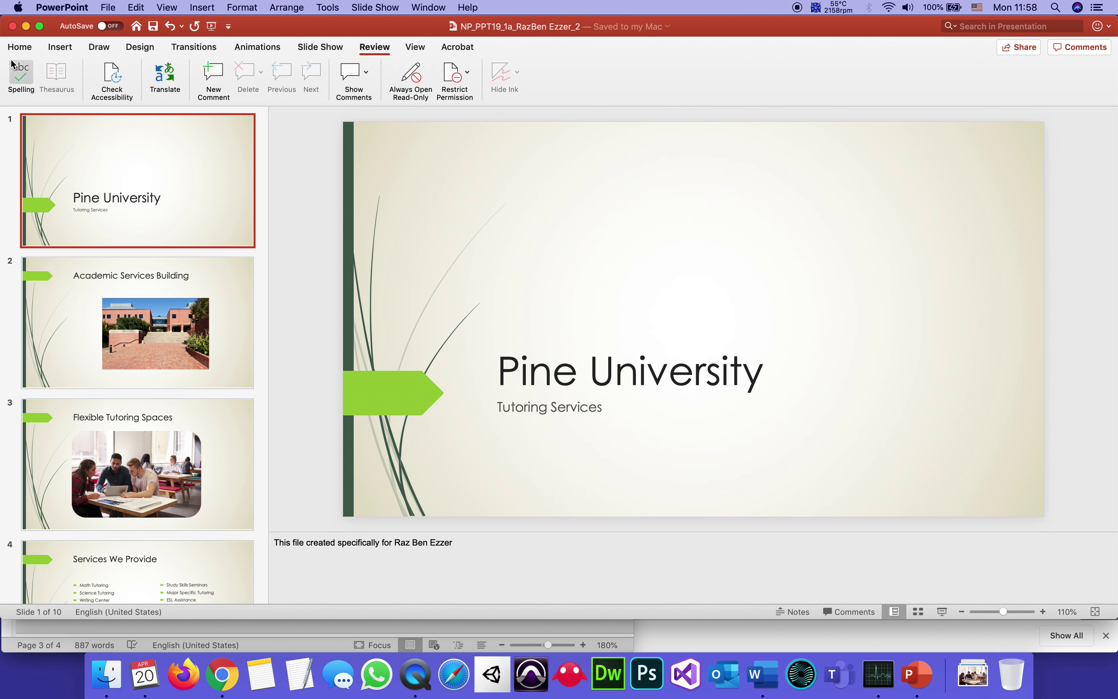
click(19, 80)
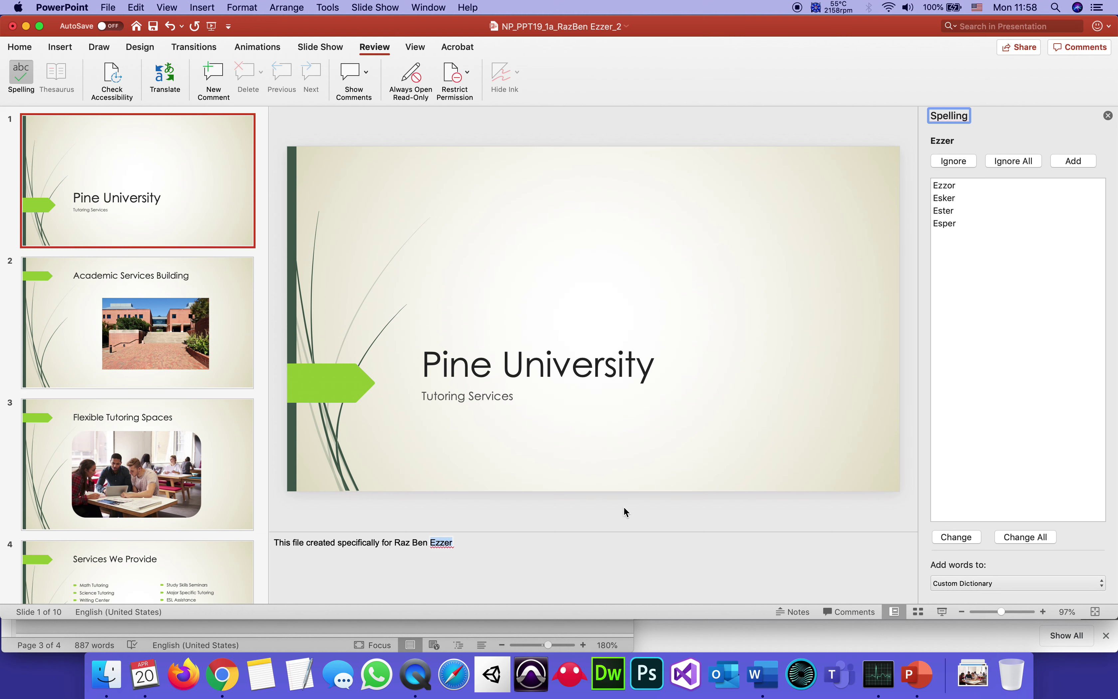
Ignore the flagged name and email address, and correct 'Colaboration' to 'Collaboration' to finish the check.
click(1027, 161)
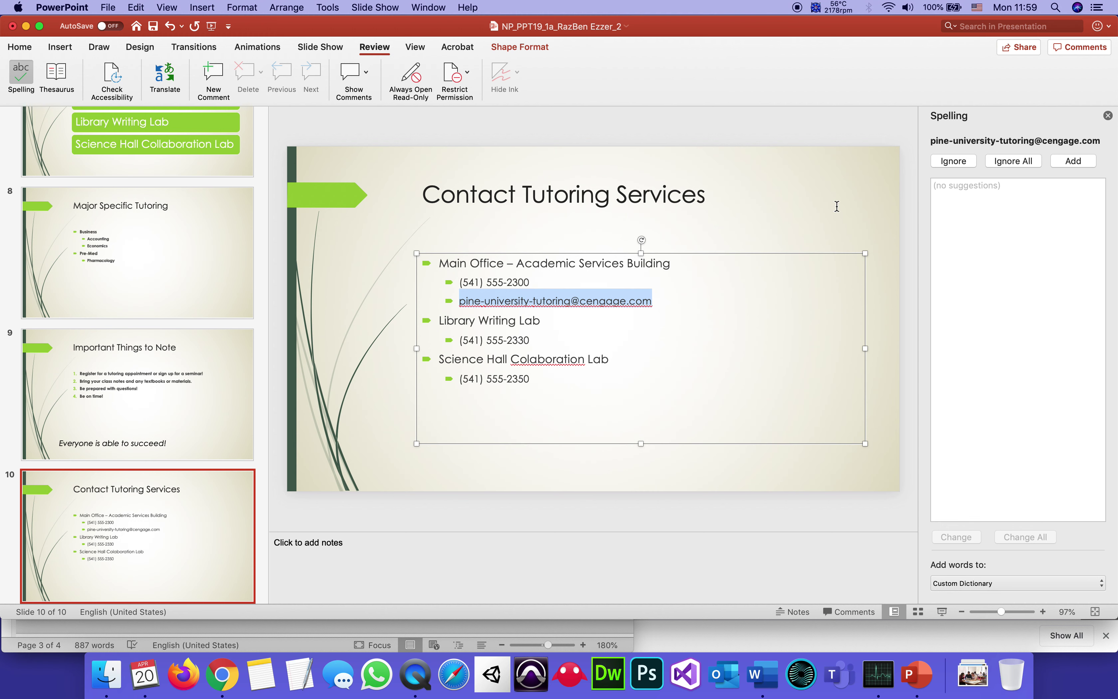
click(1018, 160)
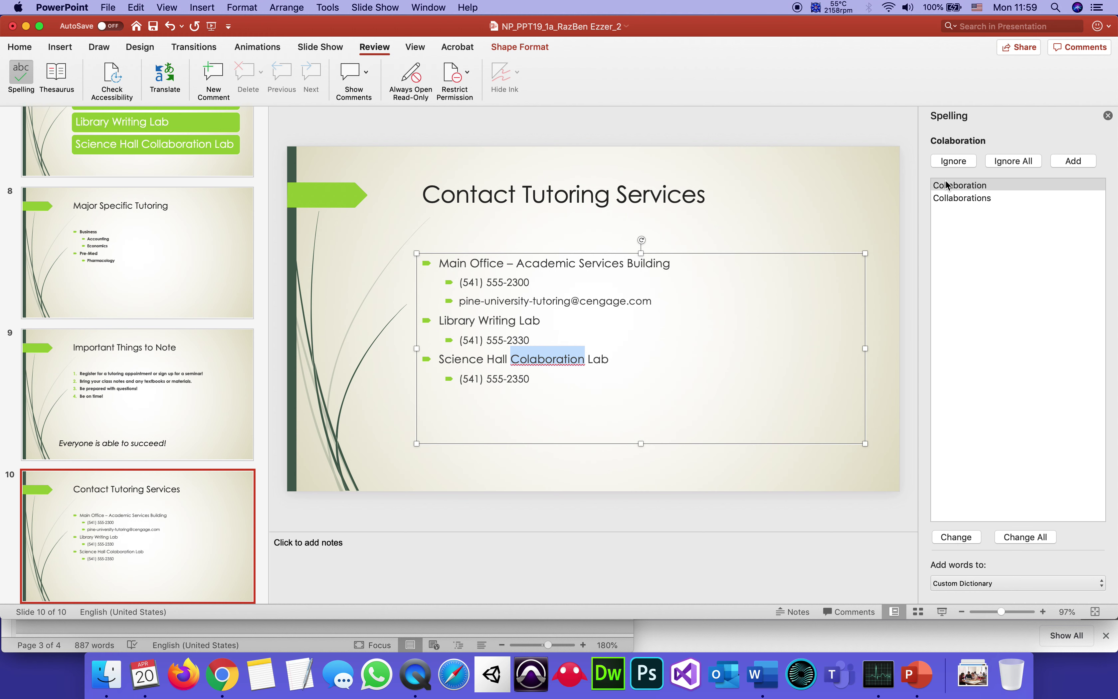
click(952, 540)
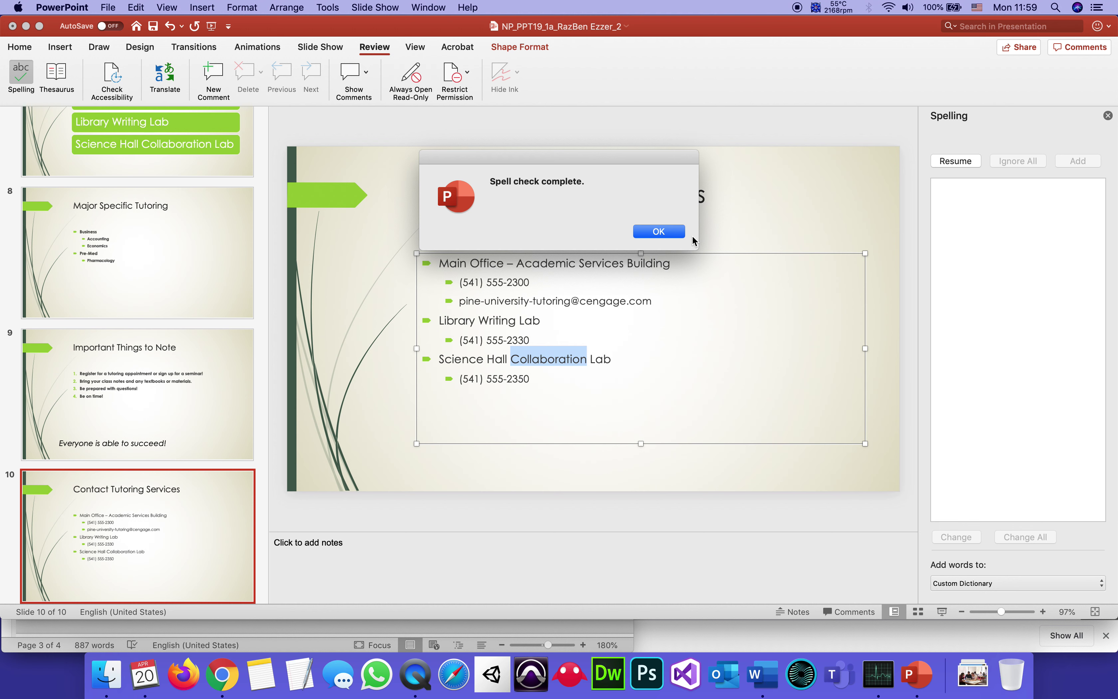
click(659, 227)
click(619, 365)
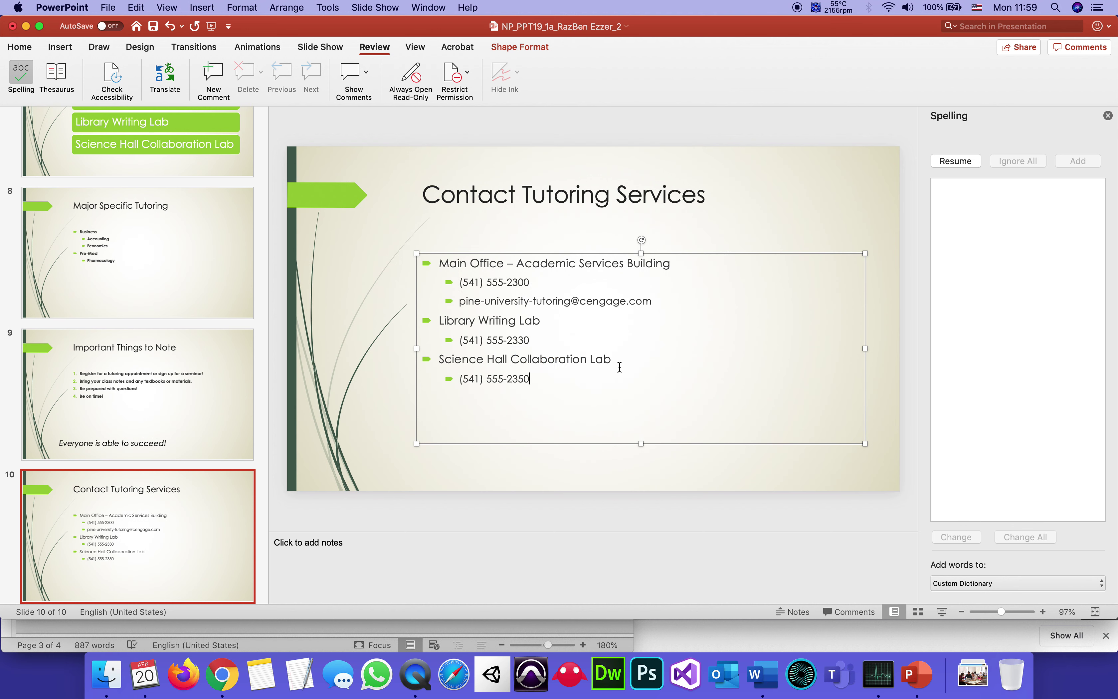
Highlight step 18 of the Word instructions in yellow to mark it done.
click(777, 679)
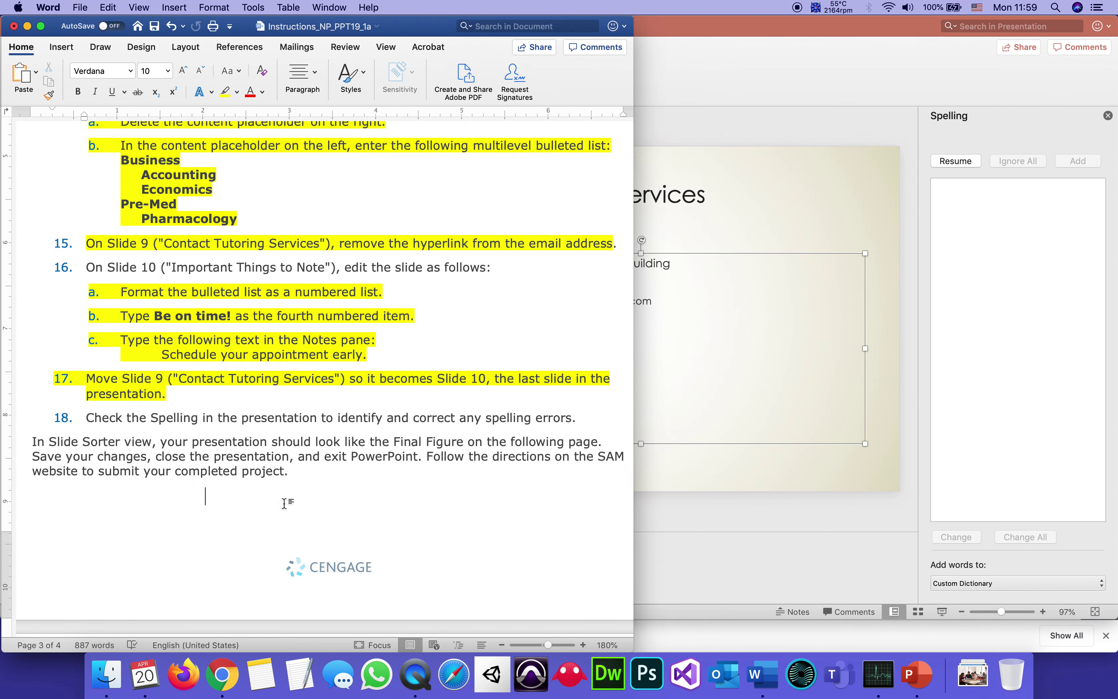
mouse_move(583, 418)
mouse_down()
mouse_move(243, 406)
mouse_move(88, 417)
mouse_up()
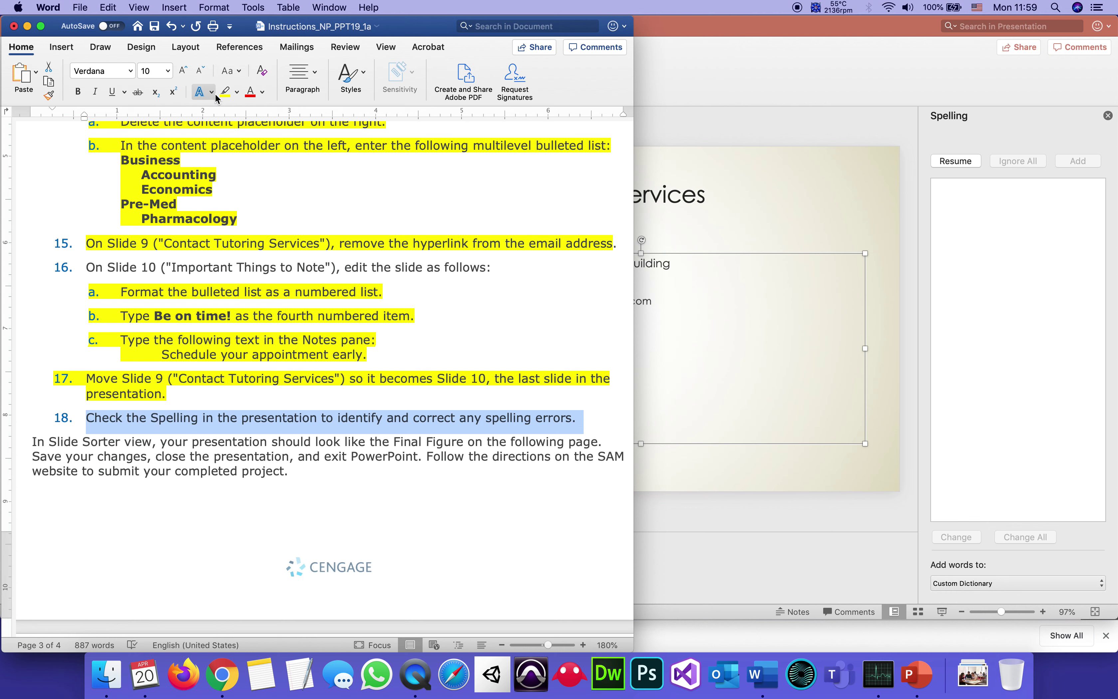
click(226, 96)
click(388, 533)
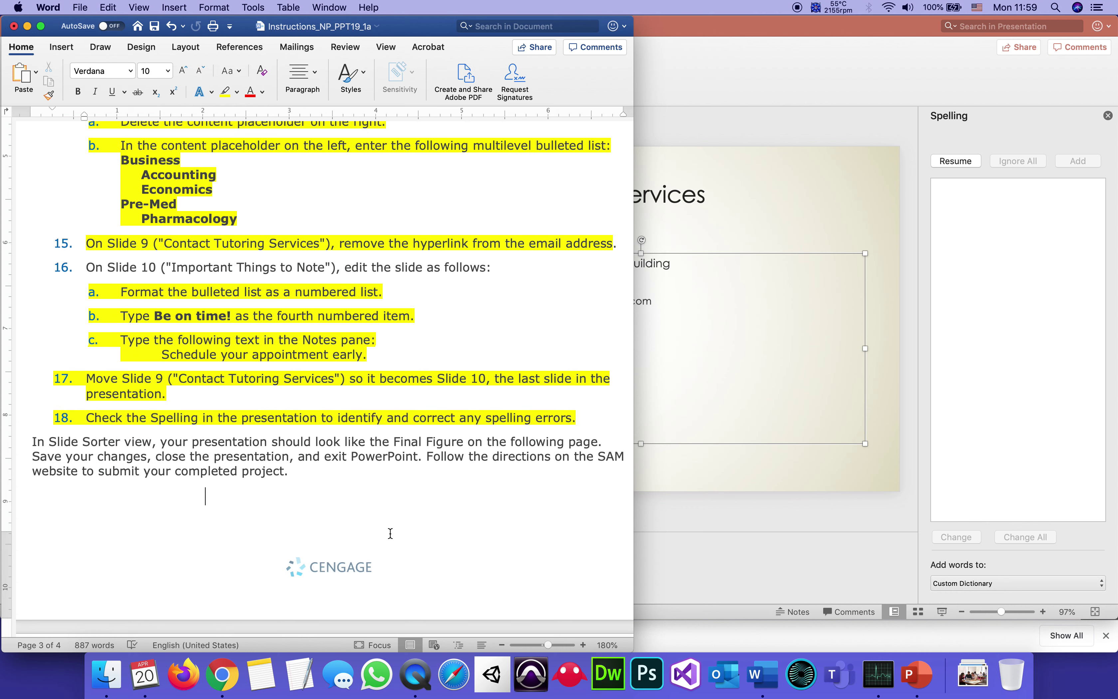
Scroll the Word instructions down to the Final Figure page, then bring PowerPoint back.
scroll(116, 448, down, 1)
scroll(115, 447, down, 5)
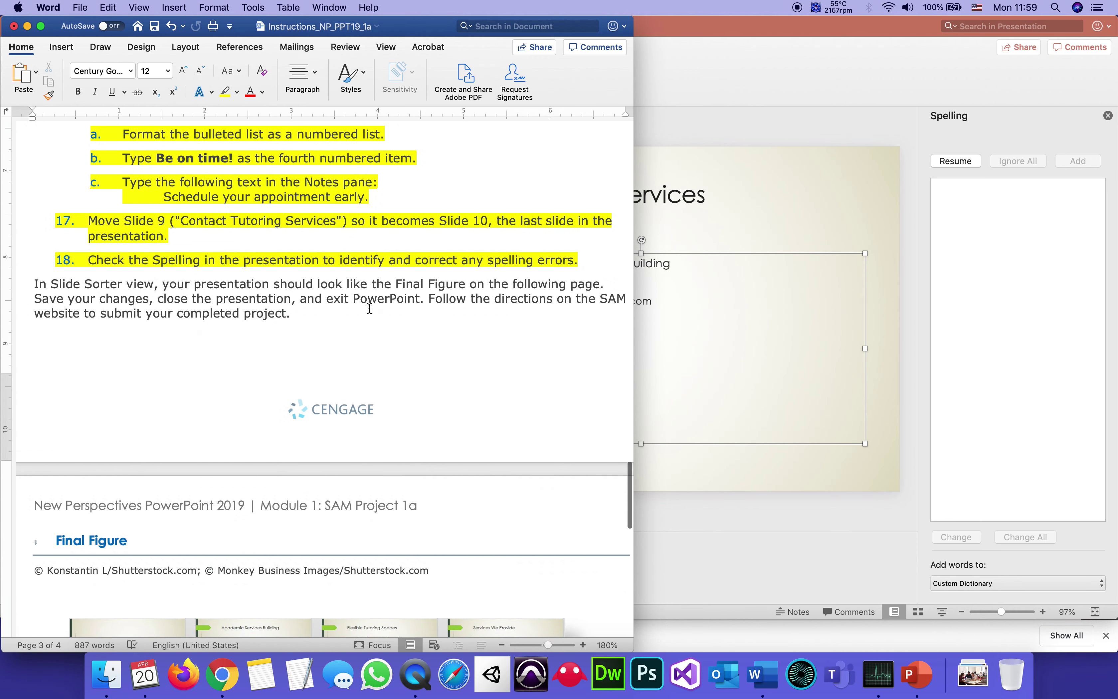
scroll(370, 308, down, 7)
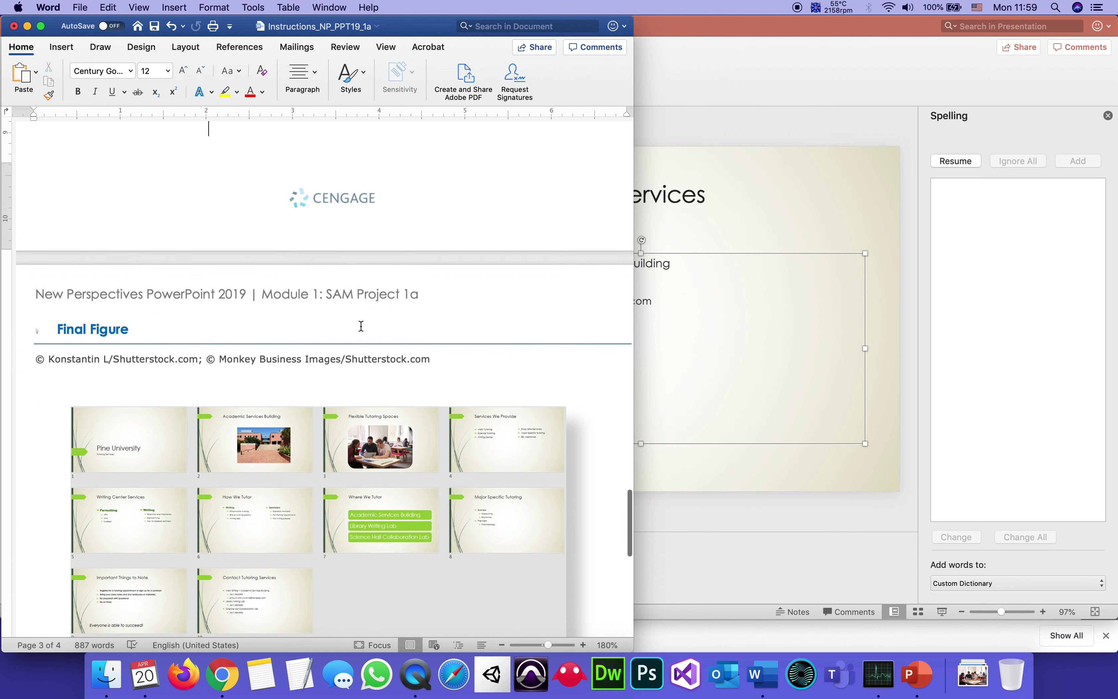
scroll(286, 417, up, 6)
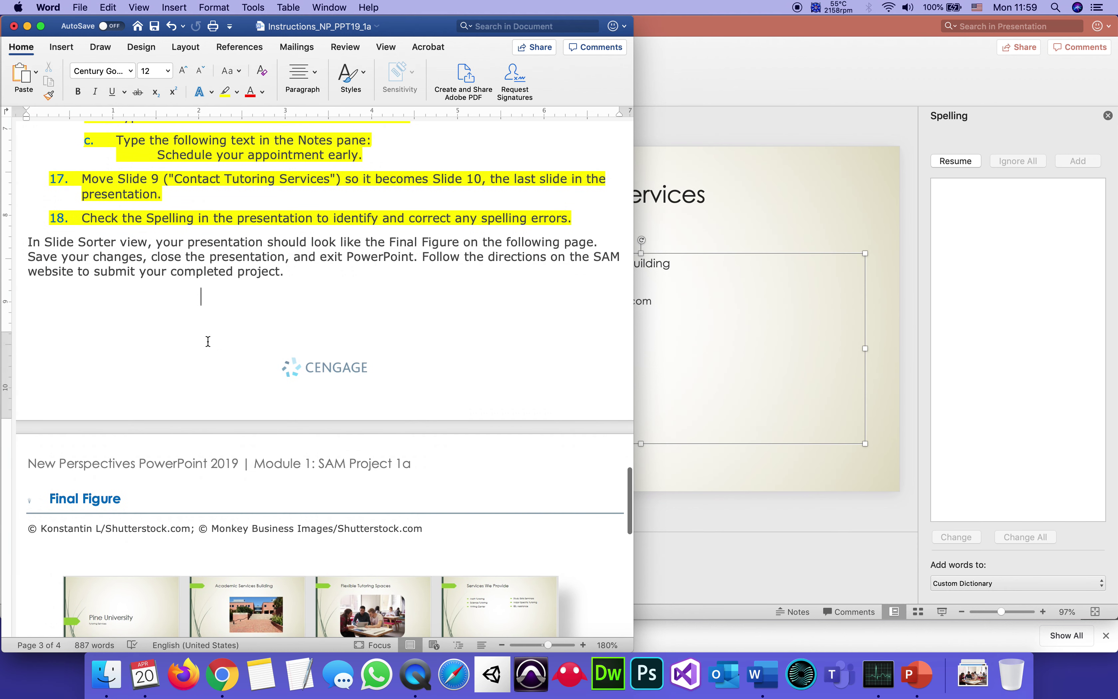
scroll(283, 476, down, 1)
scroll(283, 476, down, 3)
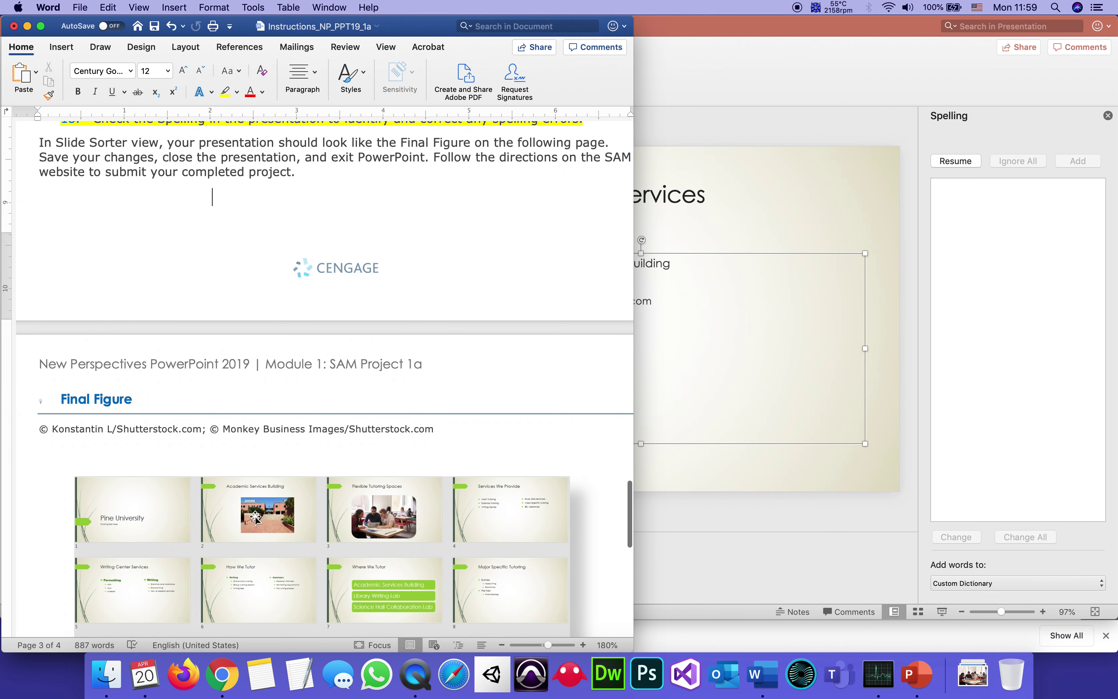
click(804, 527)
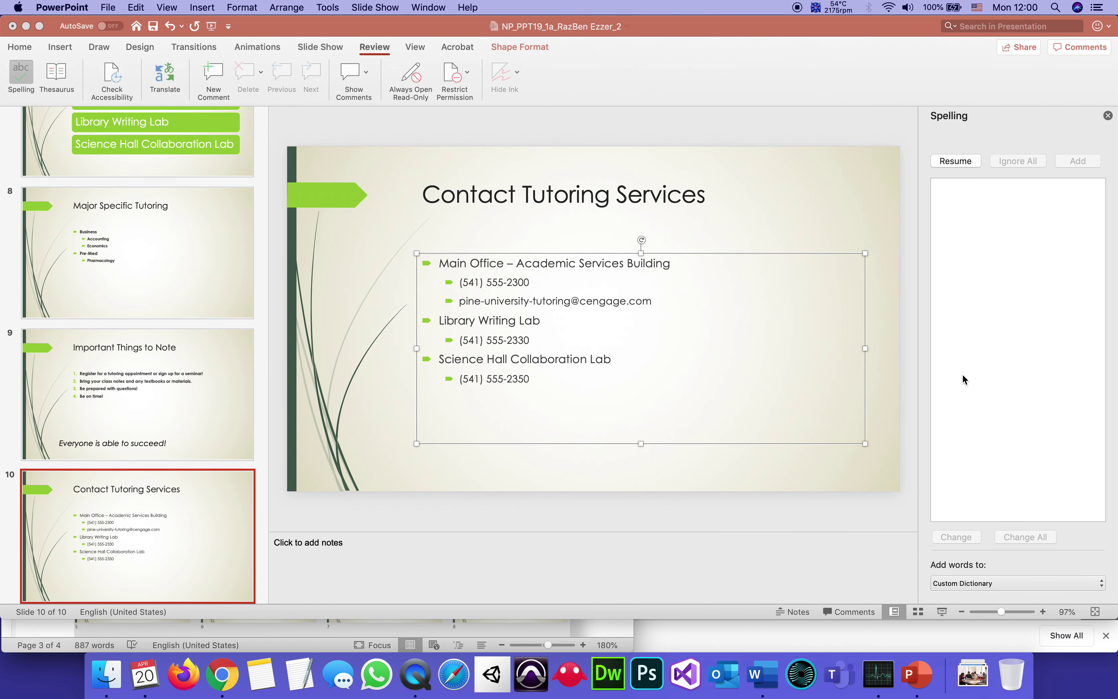
Close the Spelling pane so slide 10 fills the window, and bring up the View options.
click(1108, 116)
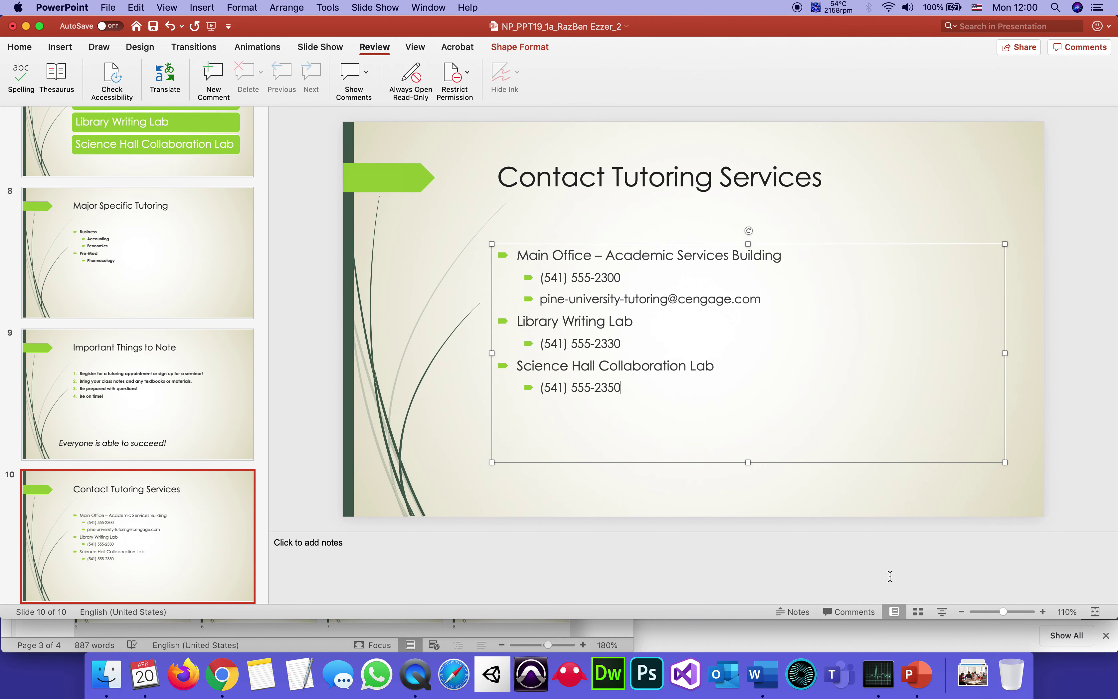
click(895, 613)
click(415, 47)
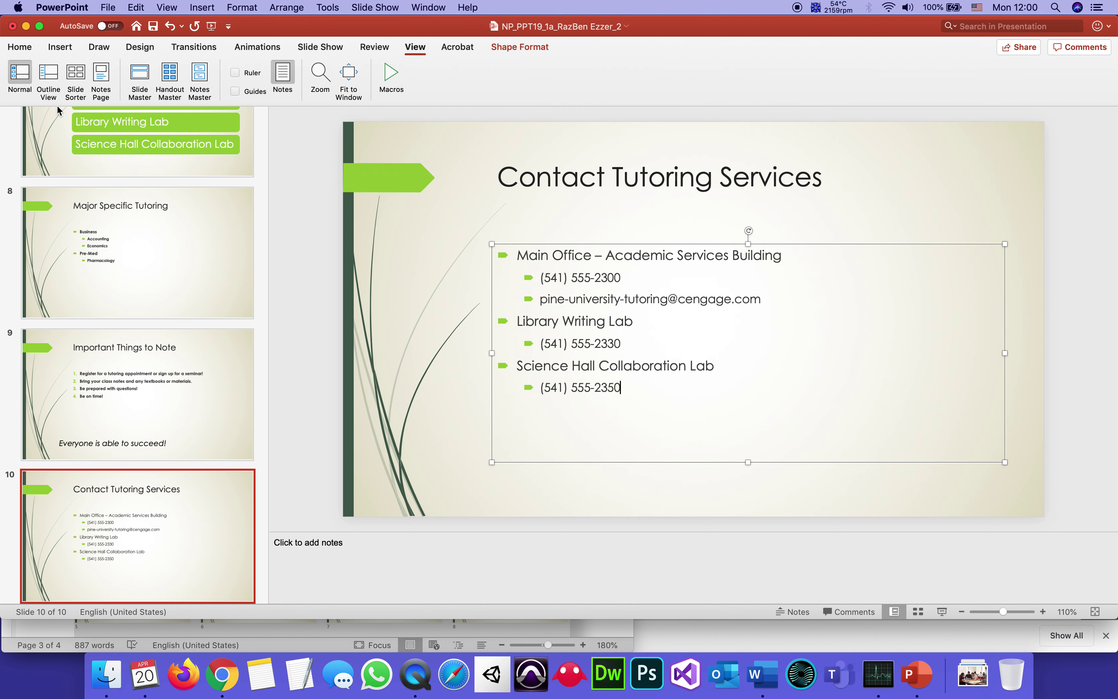
Show all ten slides in Slide Sorter view with enlarged thumbnails.
click(75, 76)
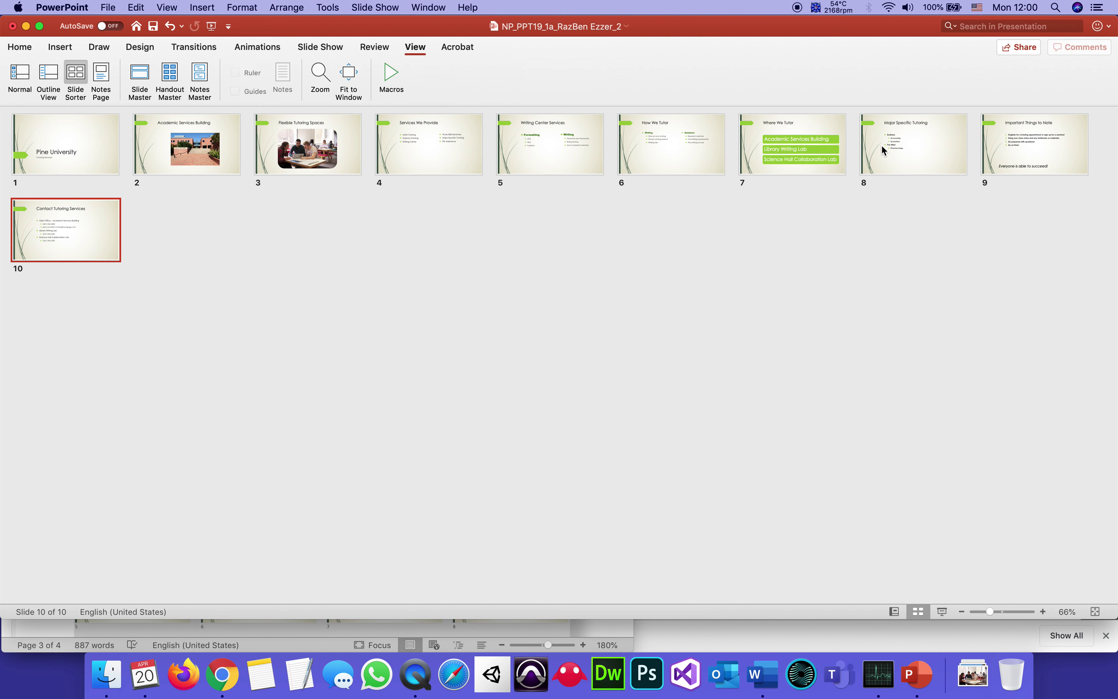
click(1043, 612)
click(1043, 612)
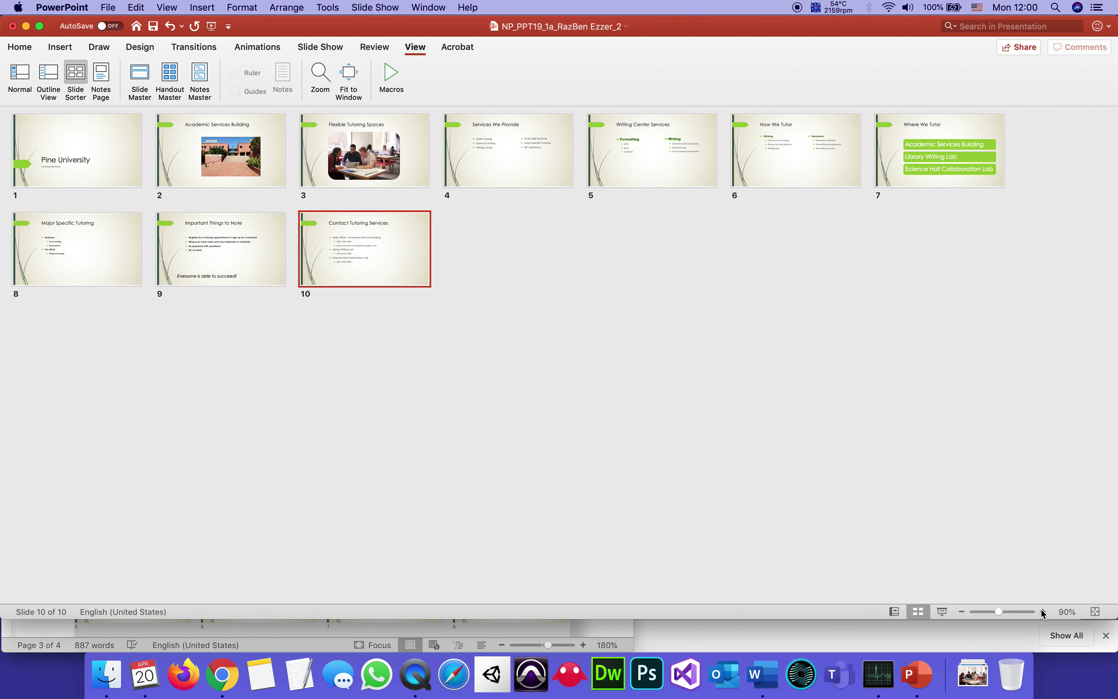
click(1043, 612)
Compare the slide order with Word's Final Figure, enlarge the thumbnails further, and save the presentation.
click(762, 675)
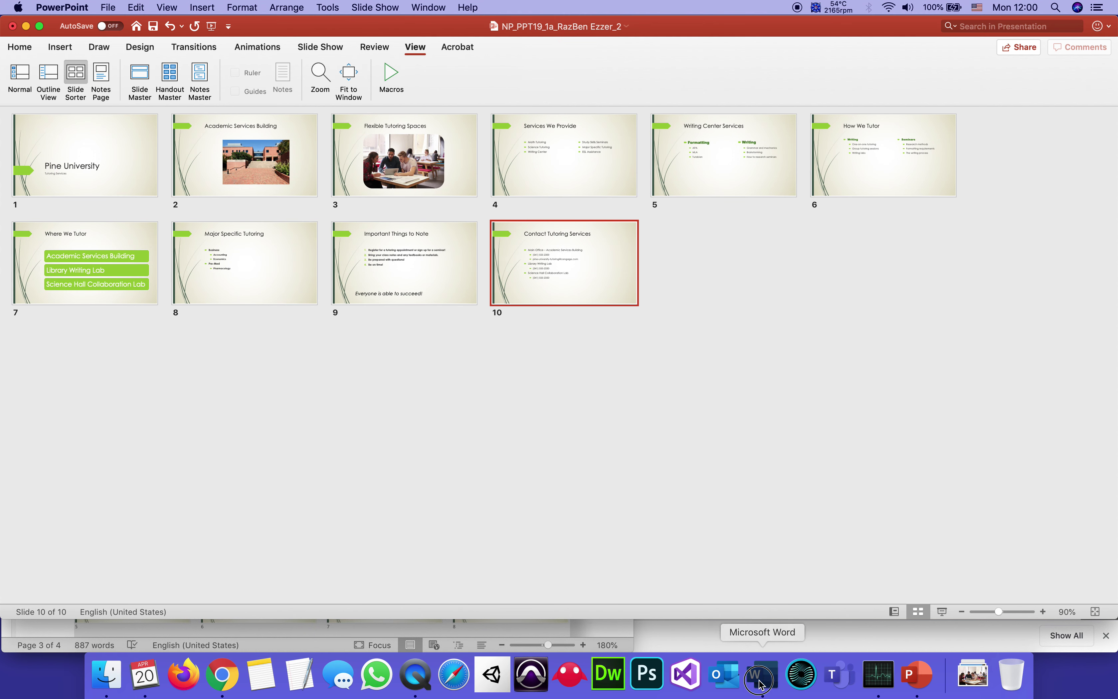
scroll(532, 507, down, 5)
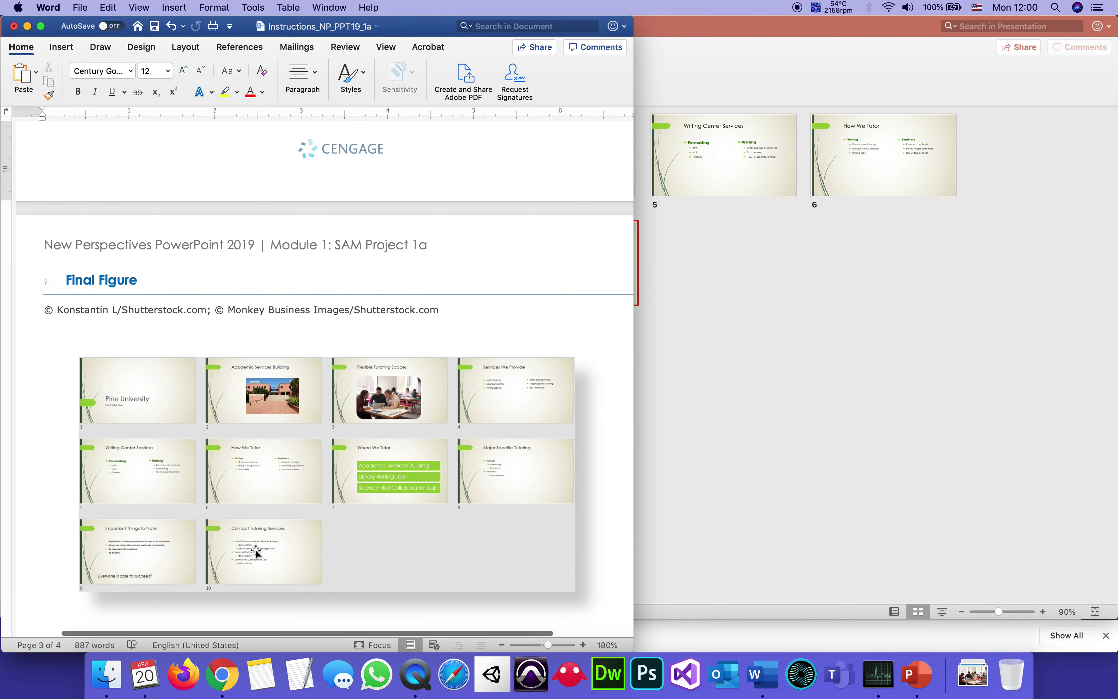
click(853, 380)
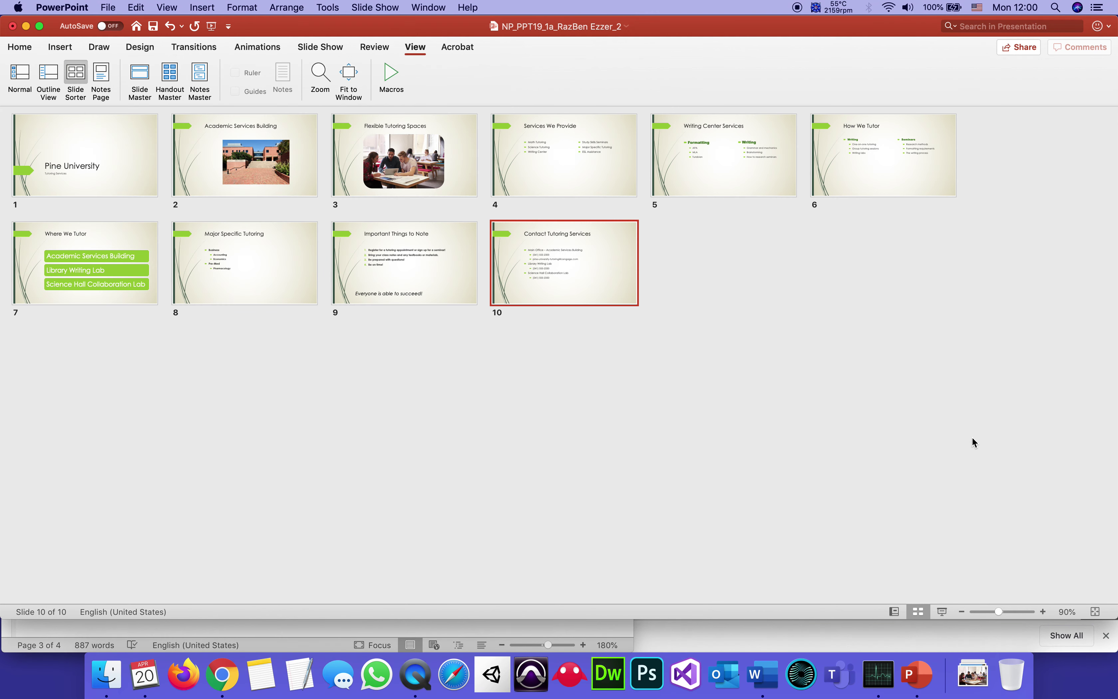
click(1044, 612)
click(1043, 612)
click(1043, 612)
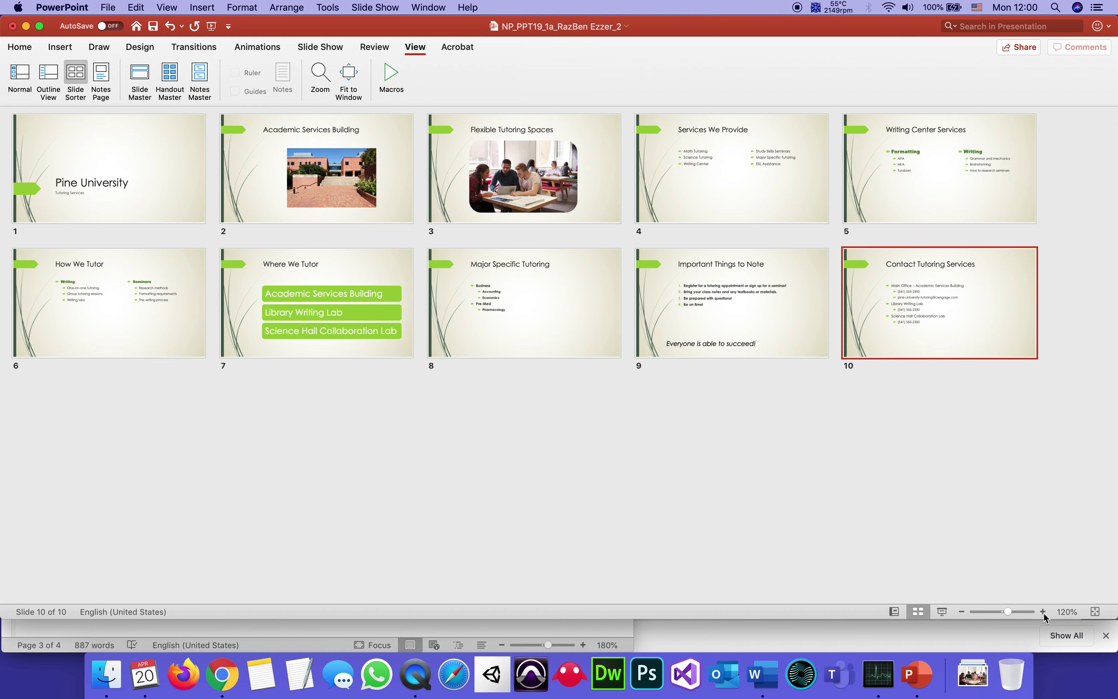
click(1043, 611)
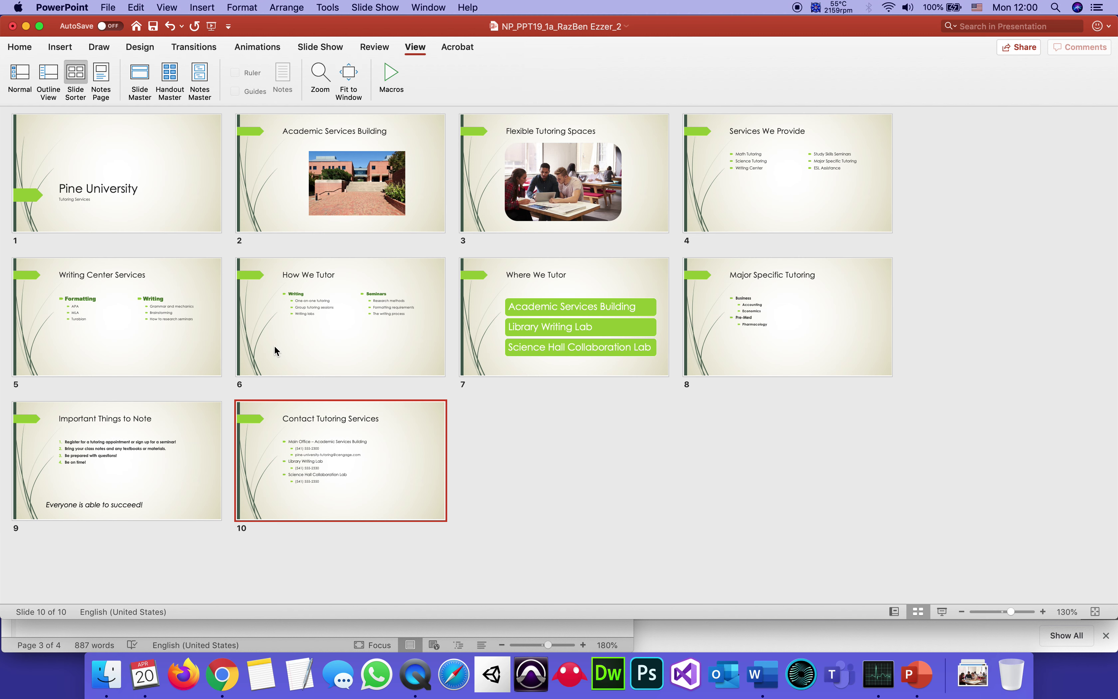
click(154, 27)
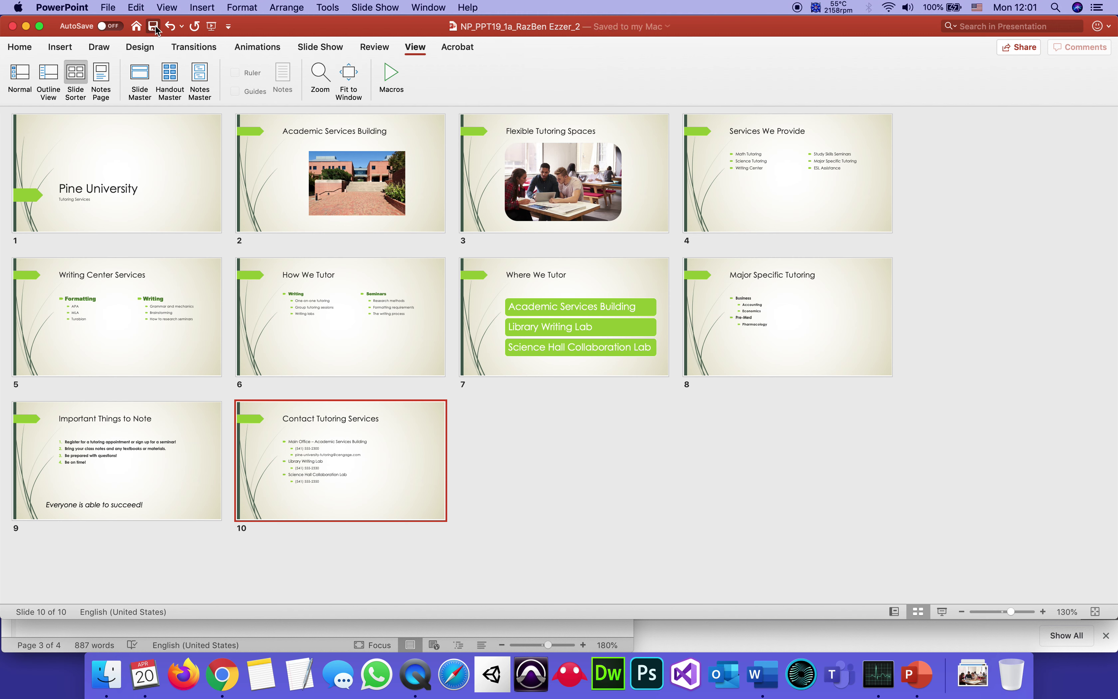